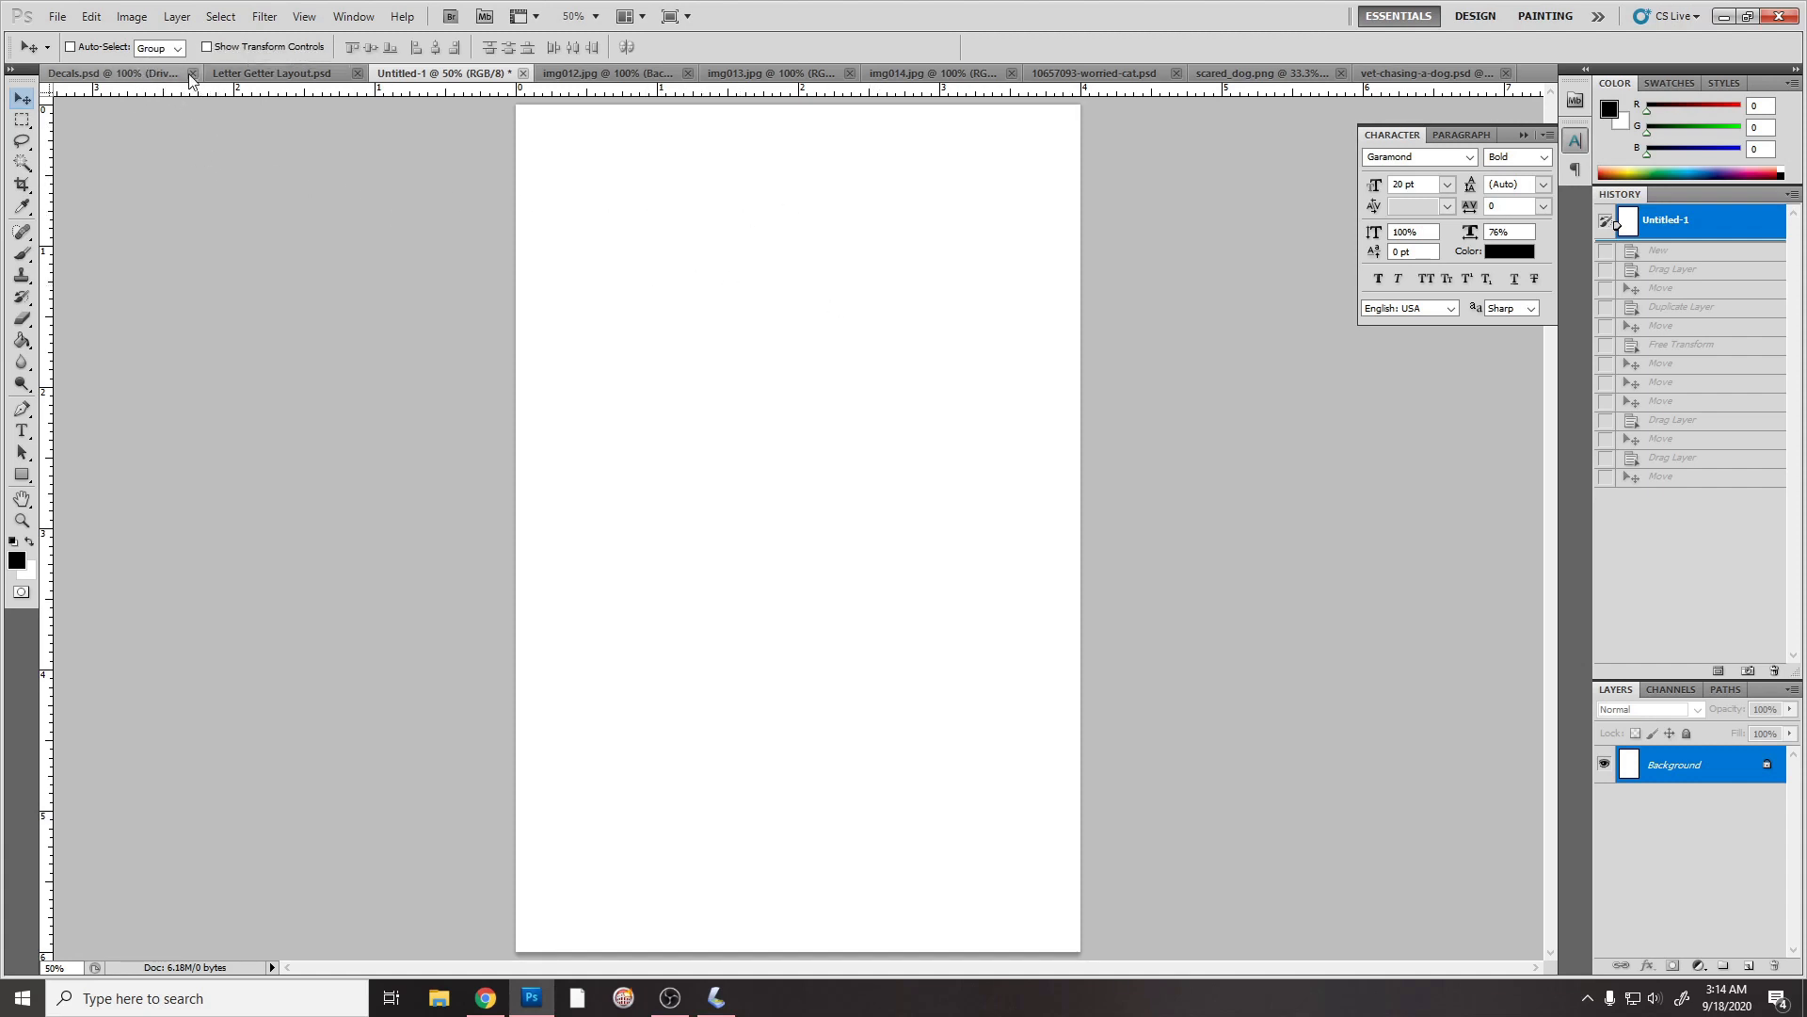
Step: Check the pixel dimensions, document size and resolution of the blank Untitled-1 document
left_click(133, 17)
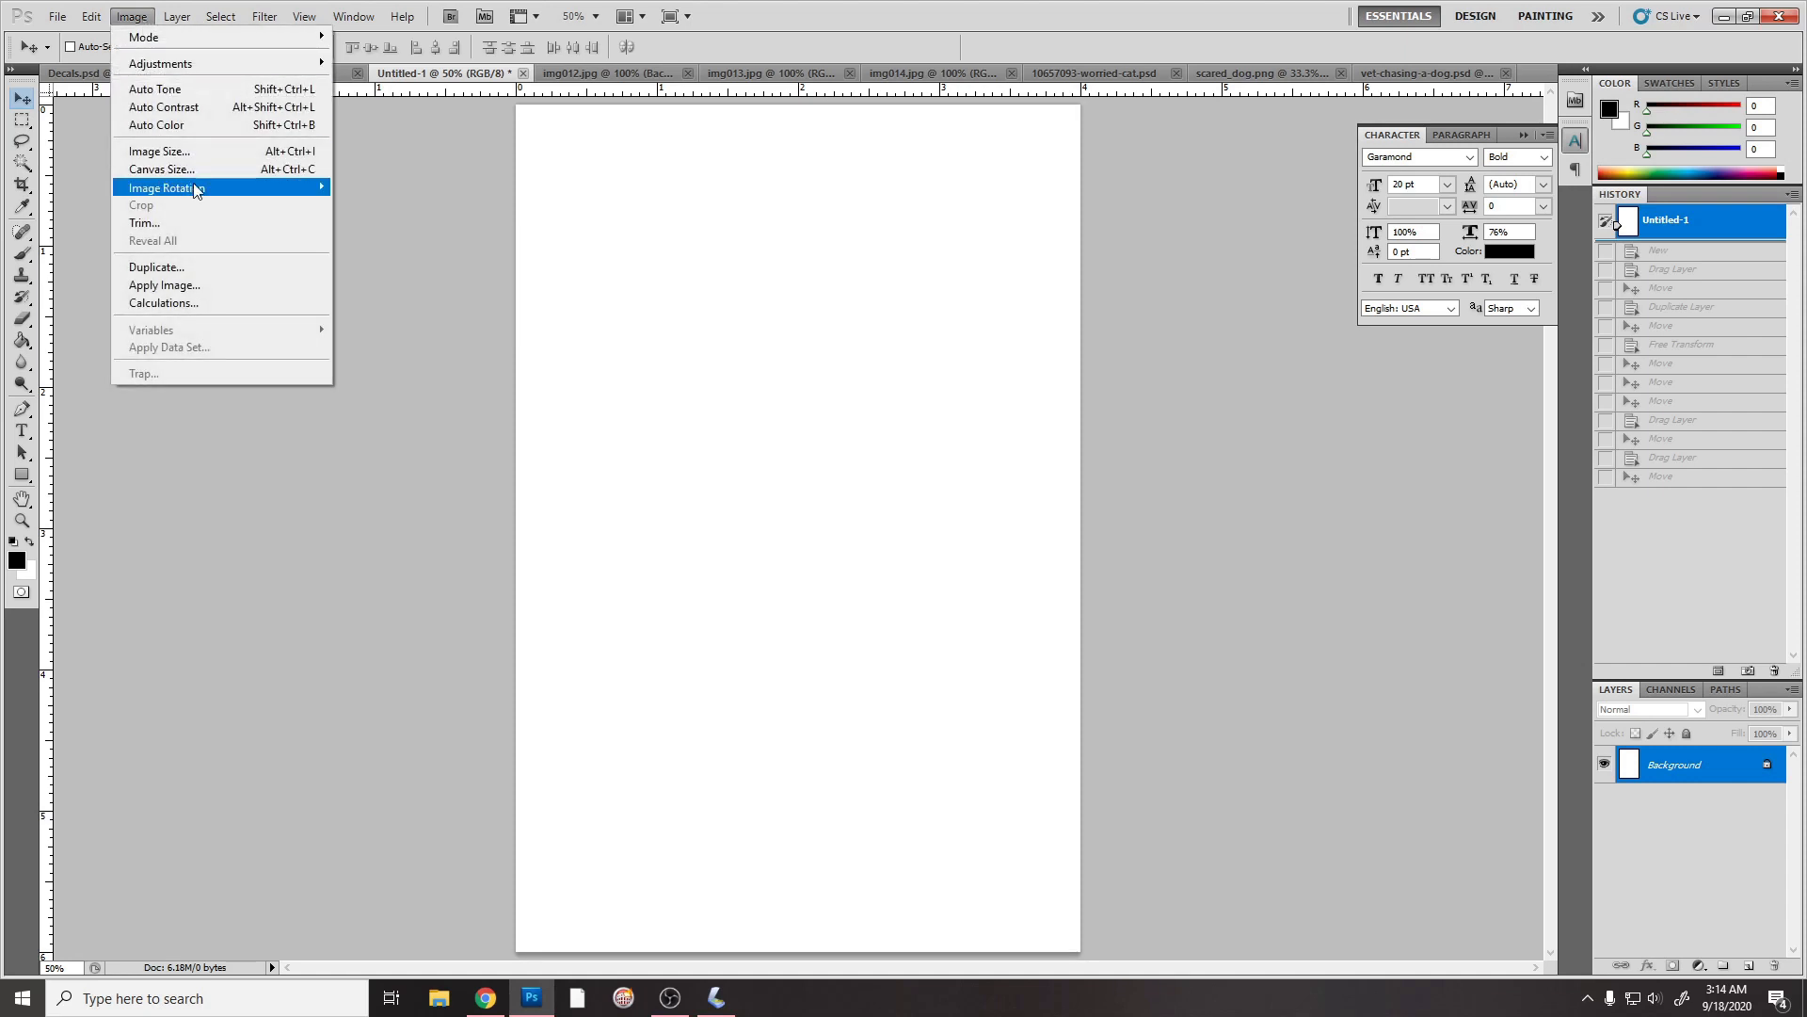
mouse_move(261, 196)
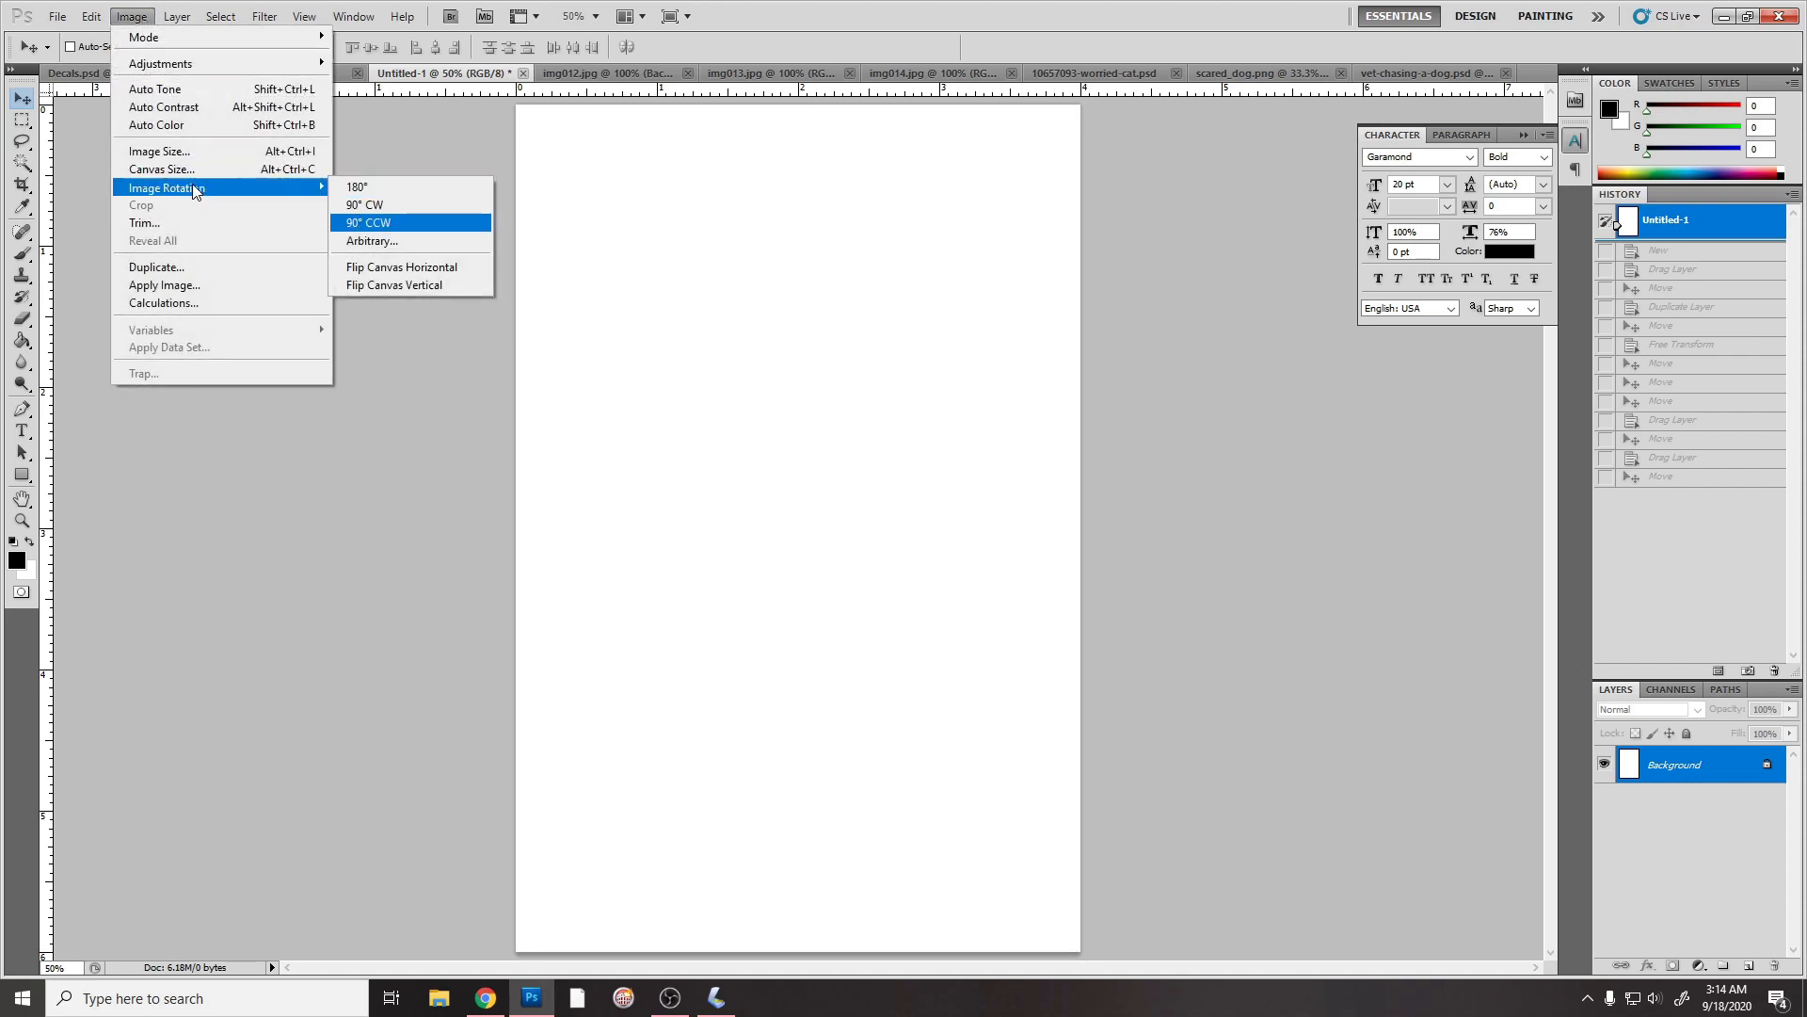
left_click(176, 154)
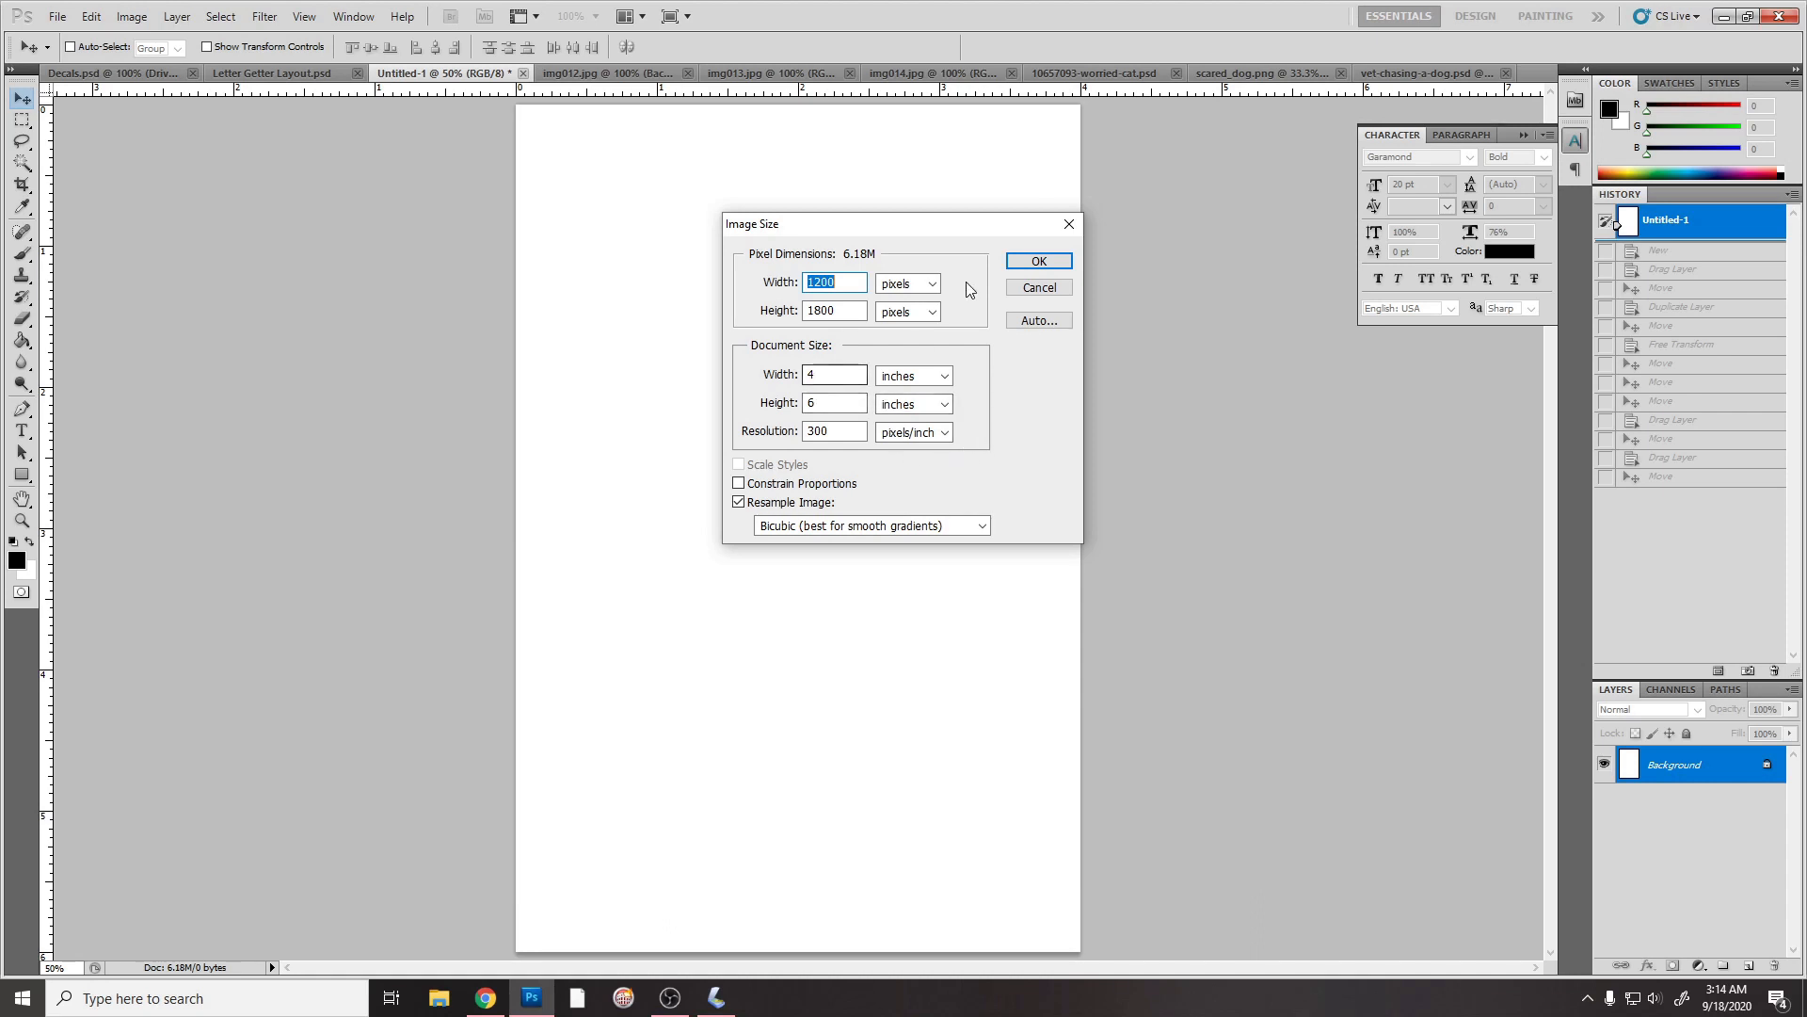
left_click(1039, 264)
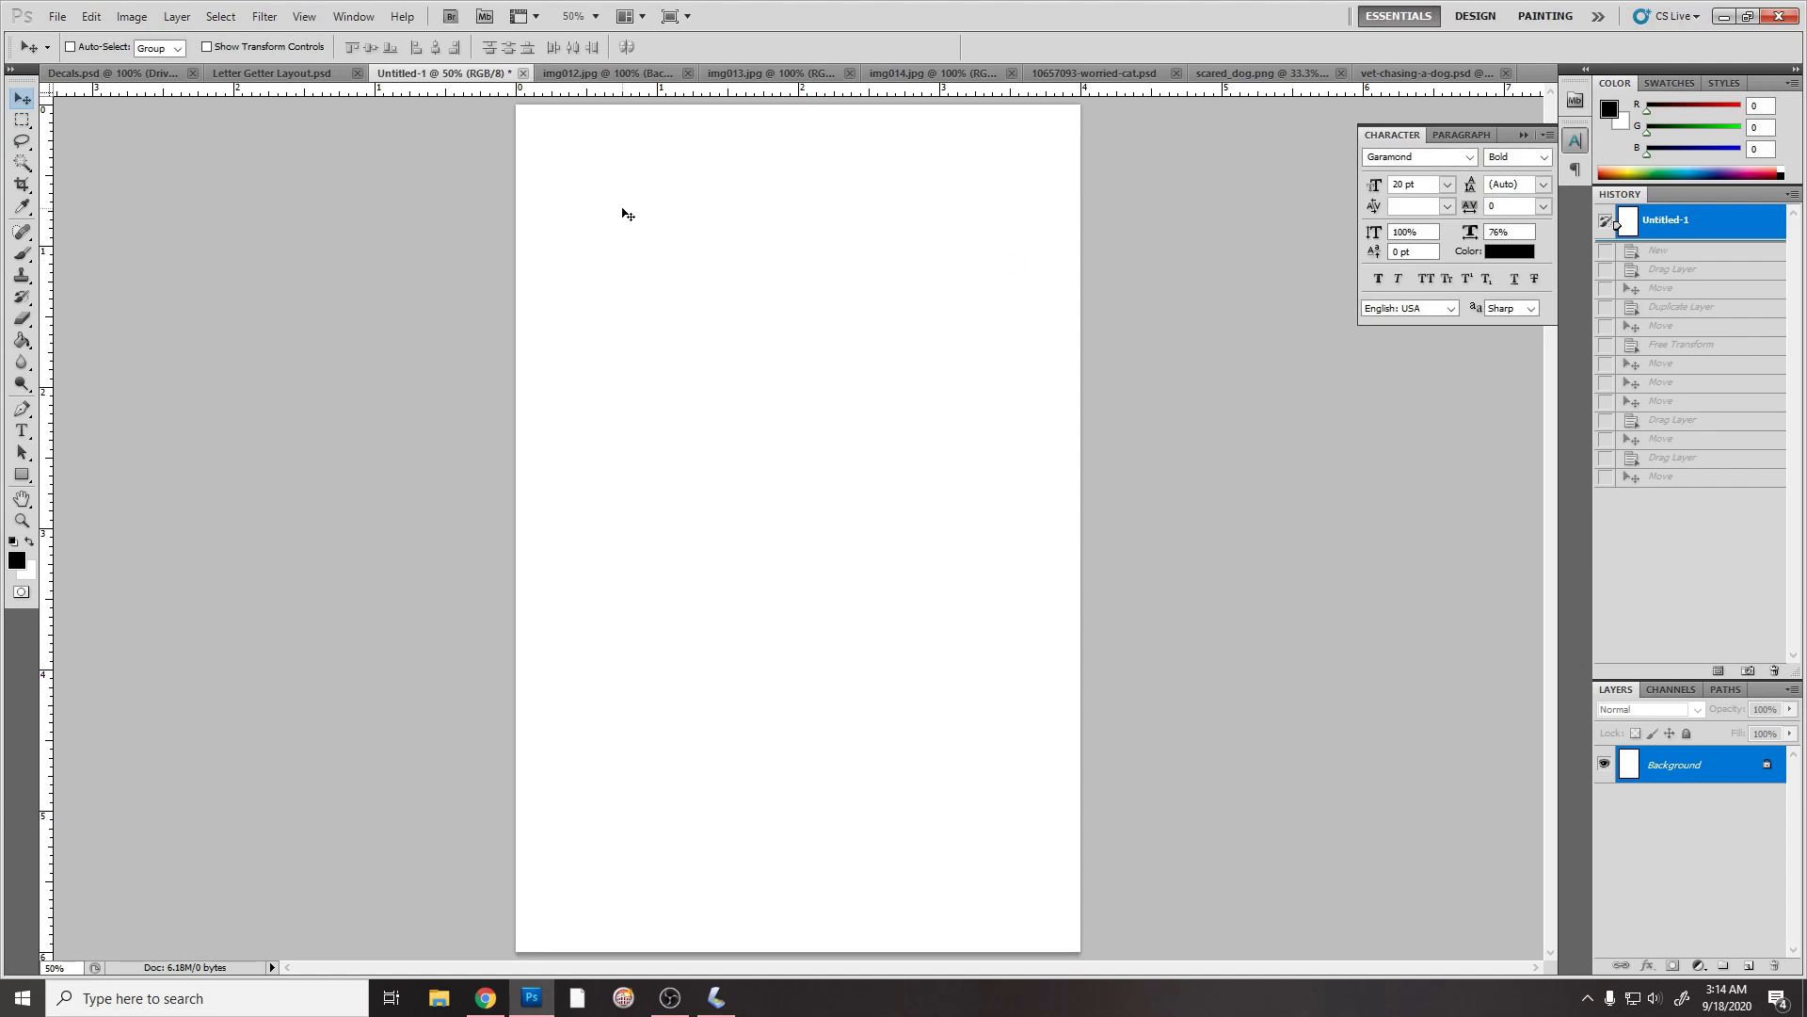
Step: Switch to img012.jpg and try rotating the tilted car layer further counterclockwise with Free Transform
left_click(607, 73)
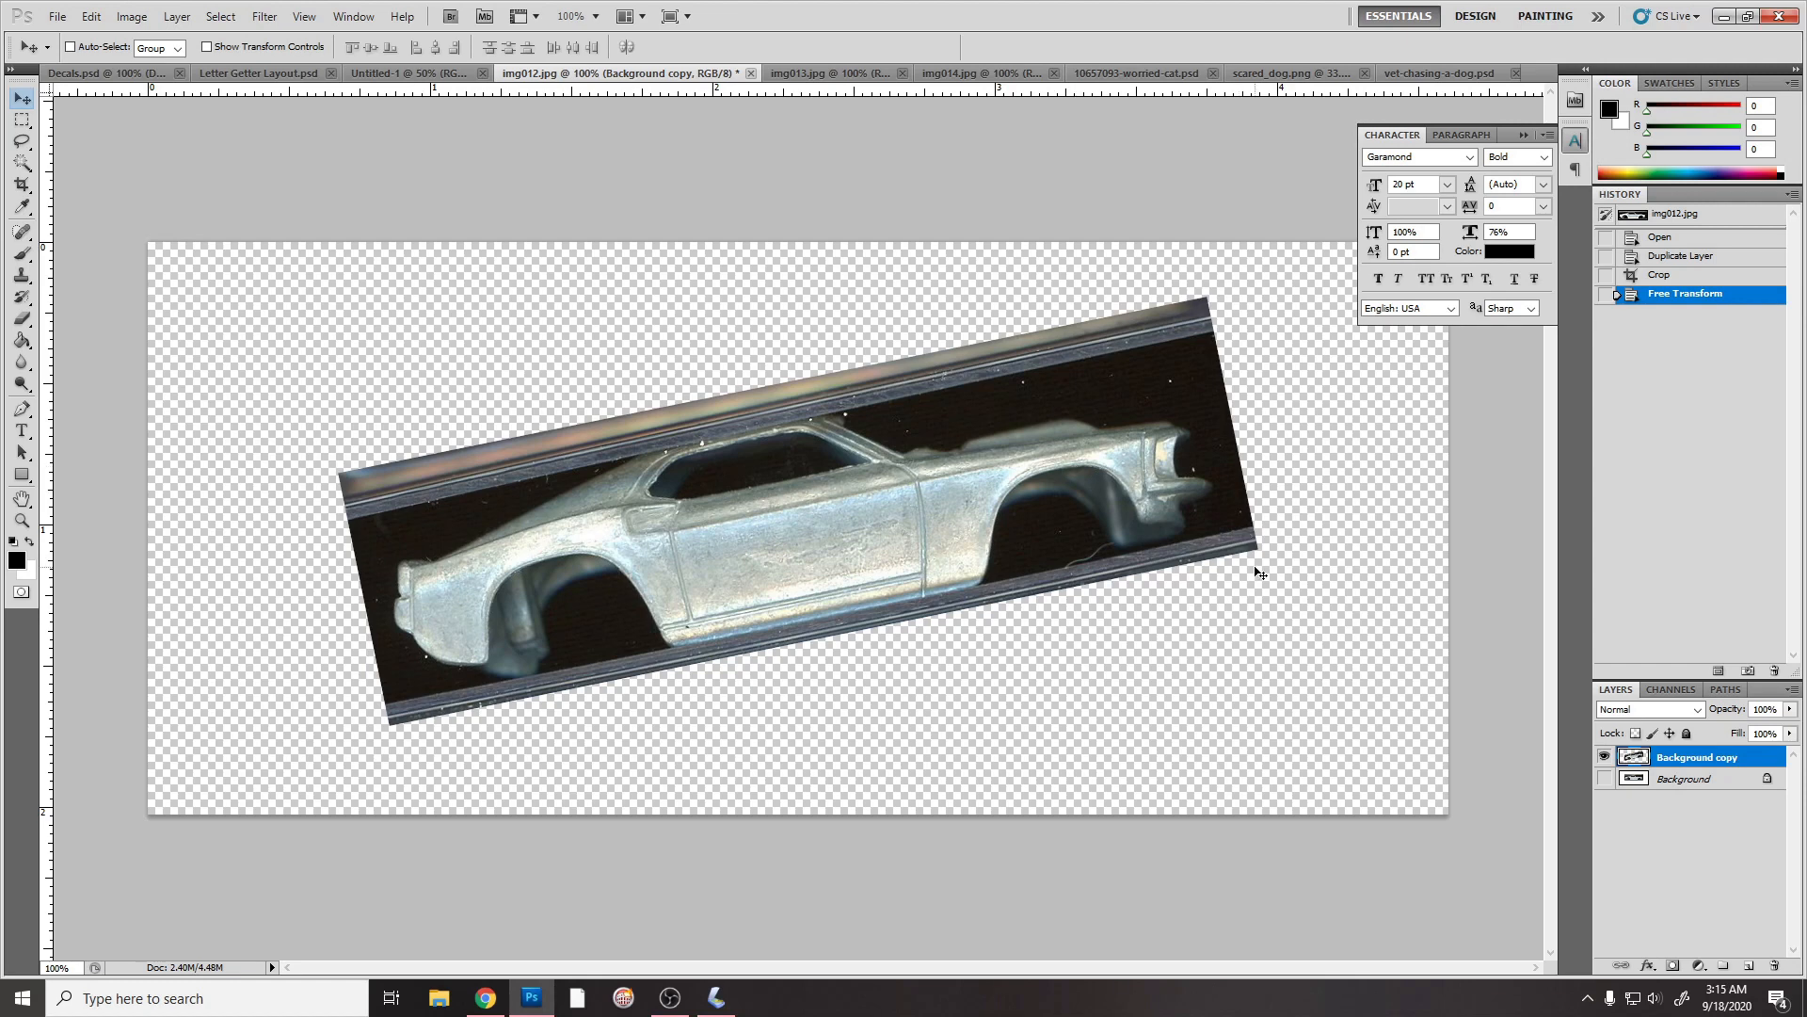
key("ctrl+t")
left_click_drag(1278, 756, 1335, 738)
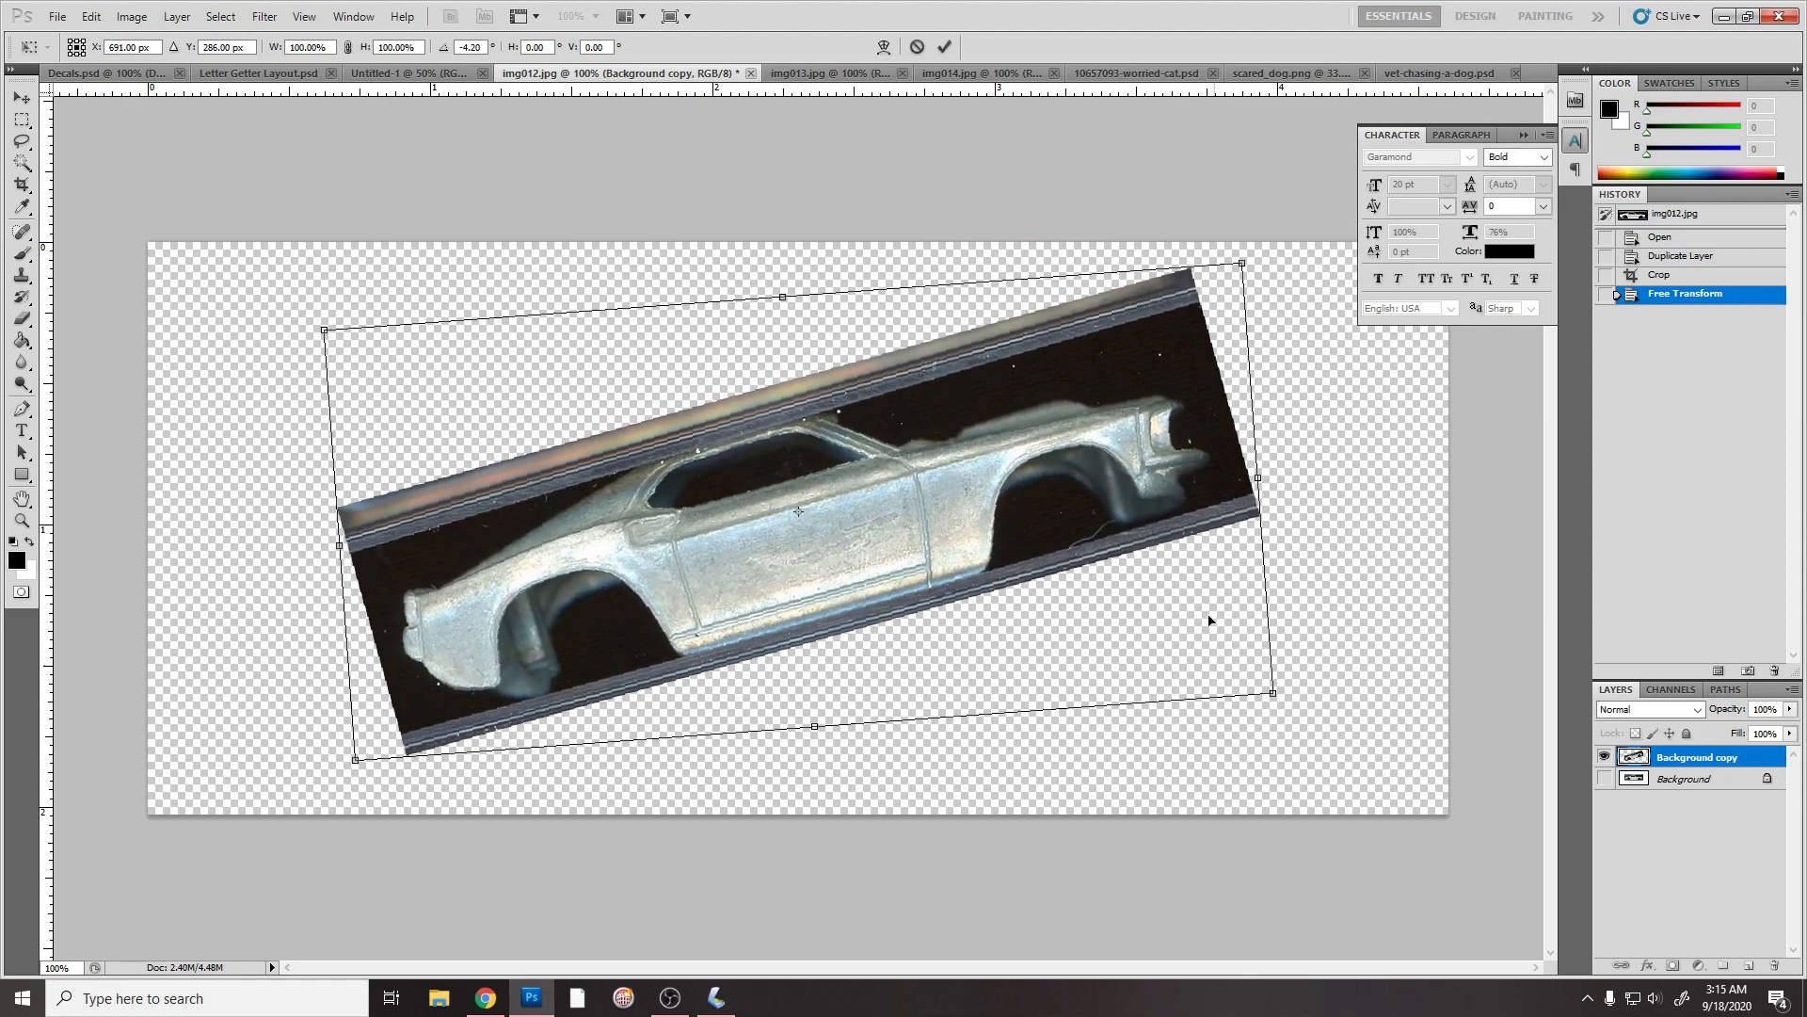
left_click(919, 54)
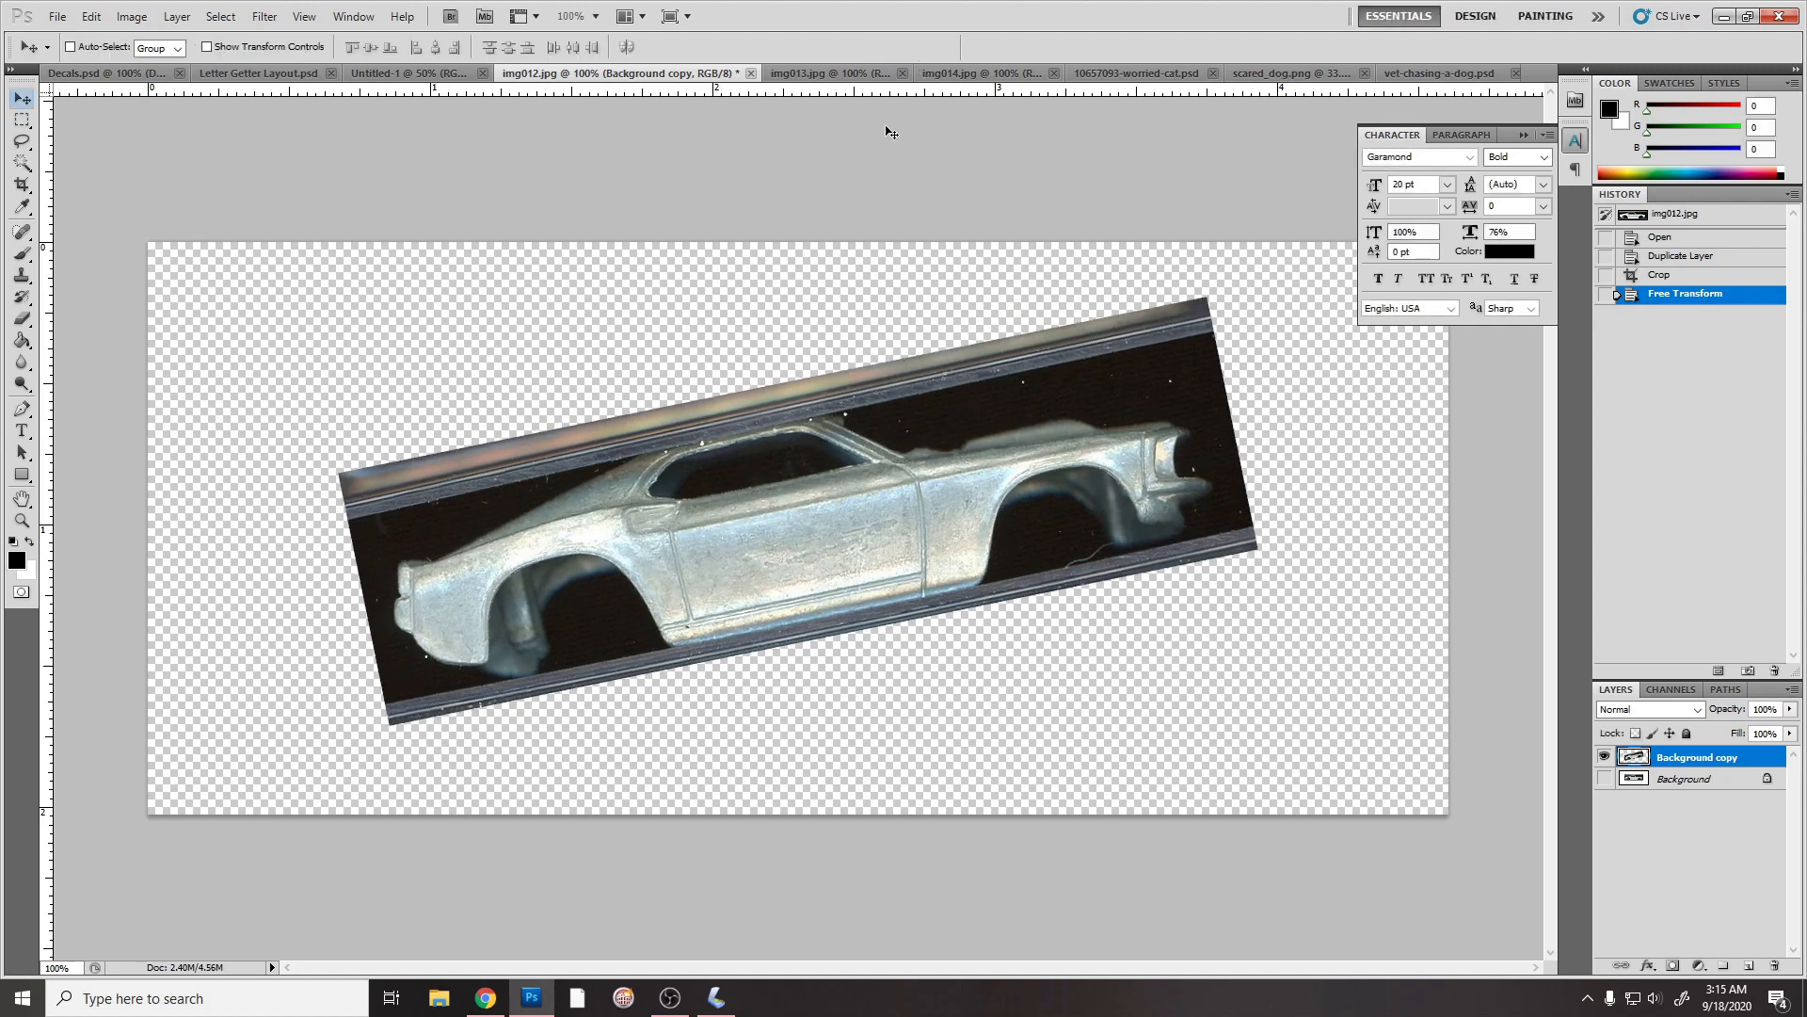
Step: Measure the line along the car's lower door edge with the Ruler tool and rotate the canvas clockwise by the measured 11.45°
left_click(23, 209)
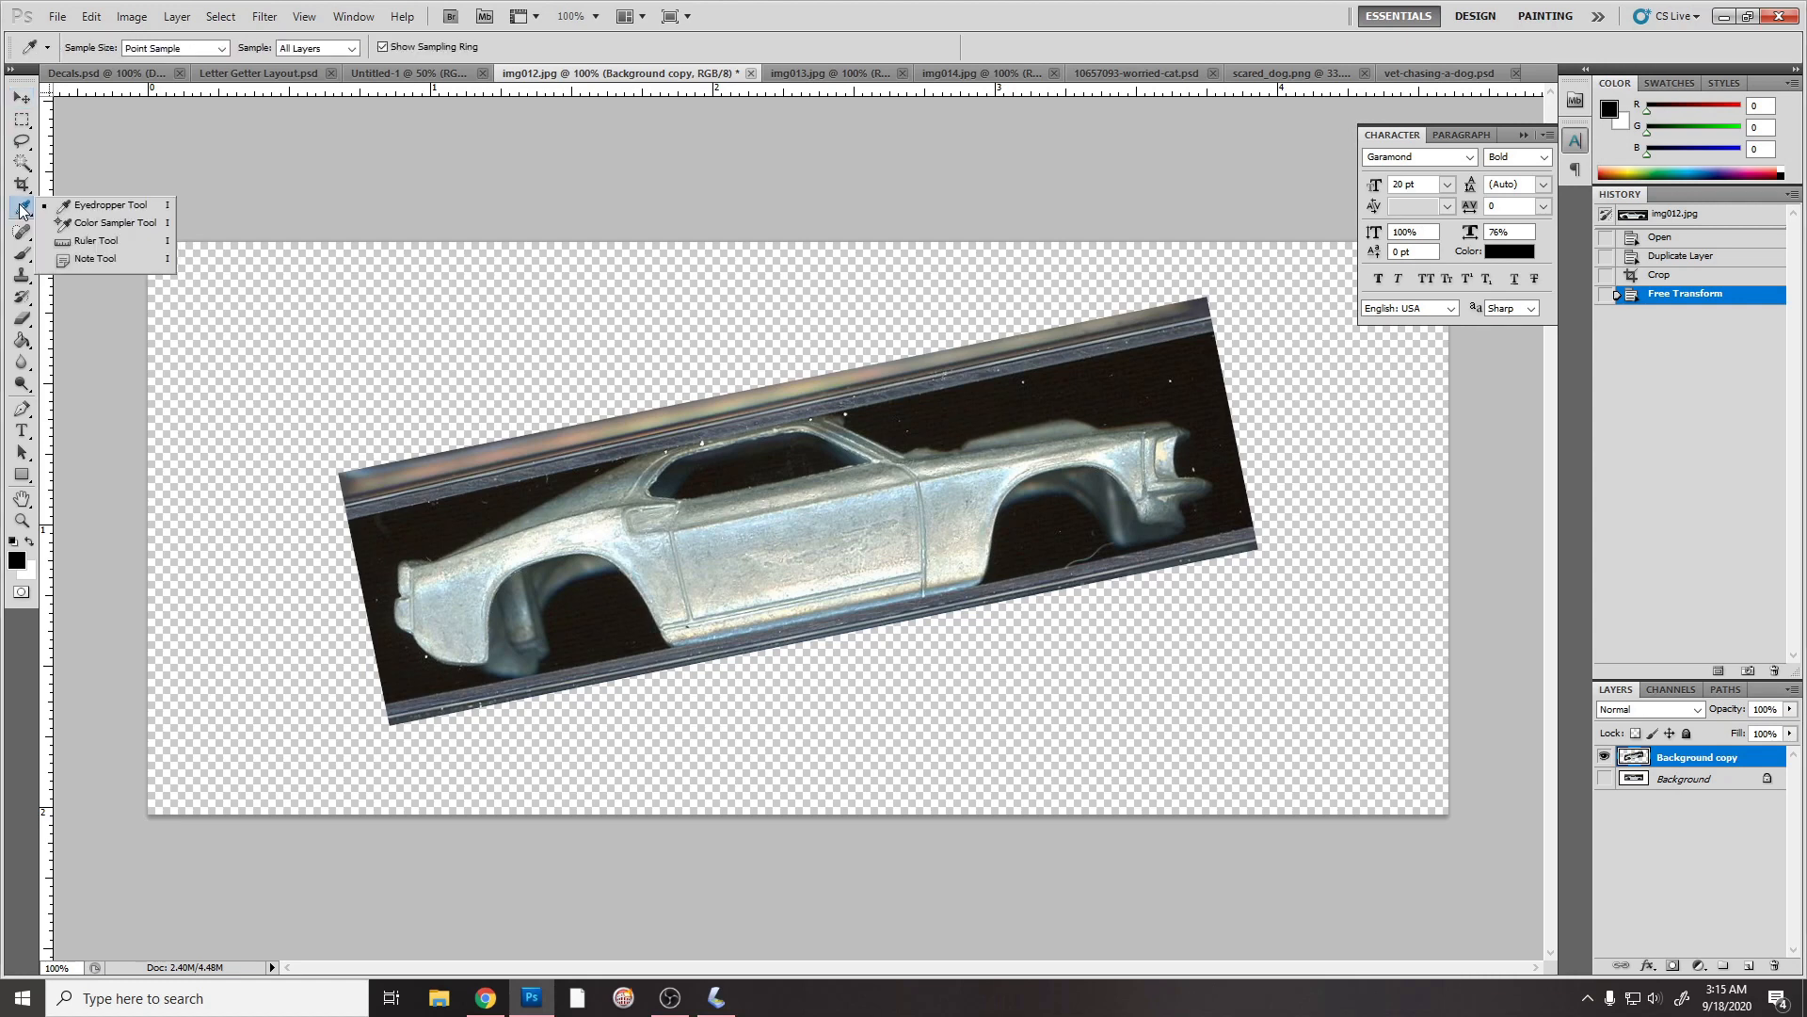
left_click(112, 247)
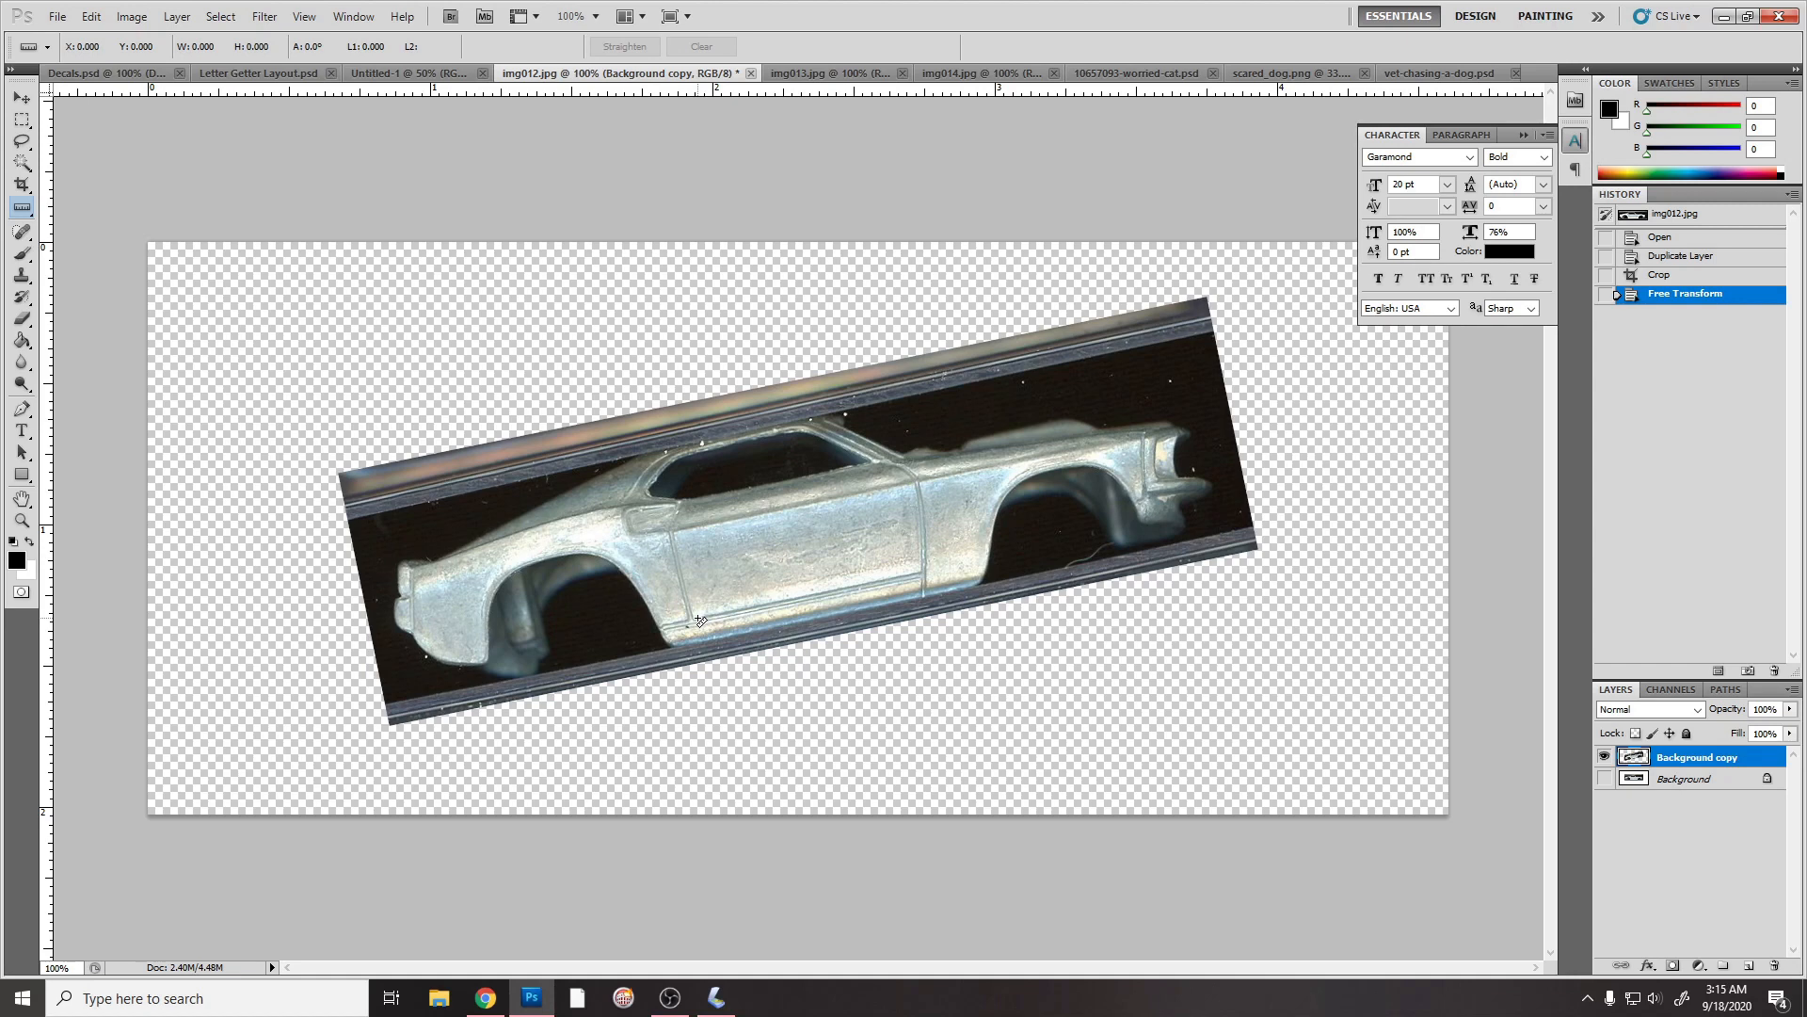
left_click_drag(694, 618, 914, 576)
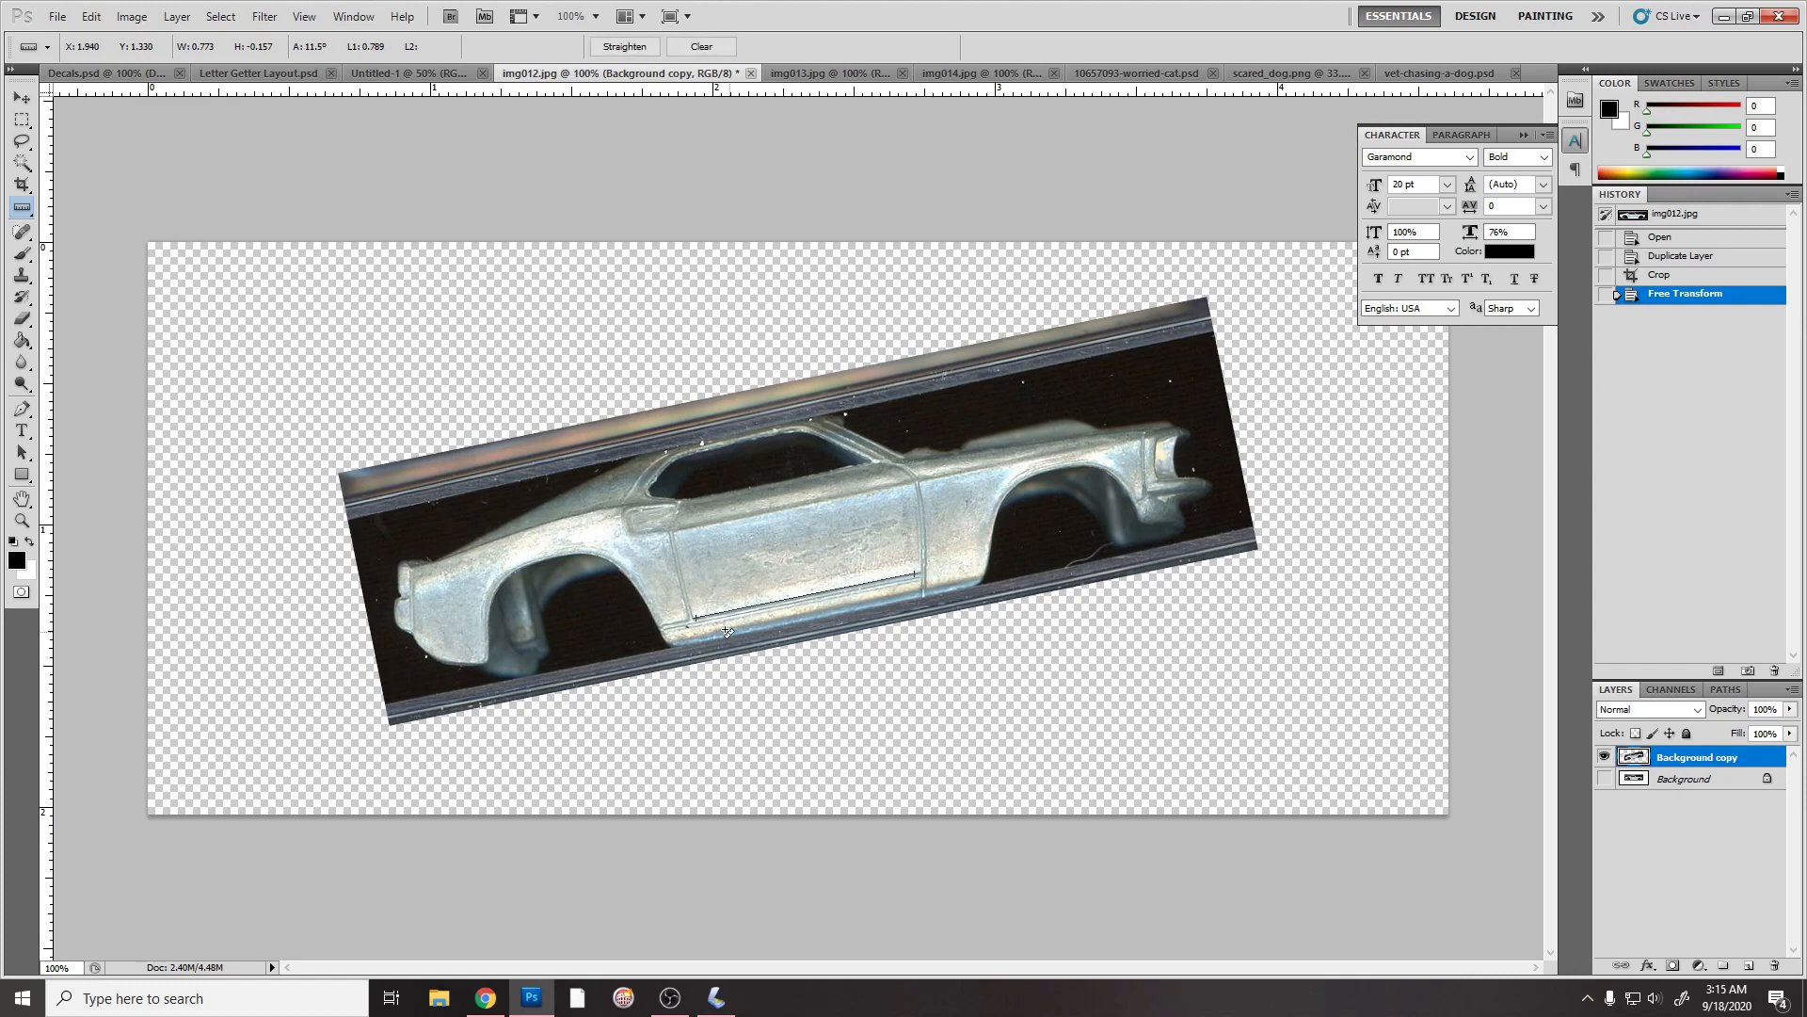
left_click(149, 21)
mouse_move(207, 192)
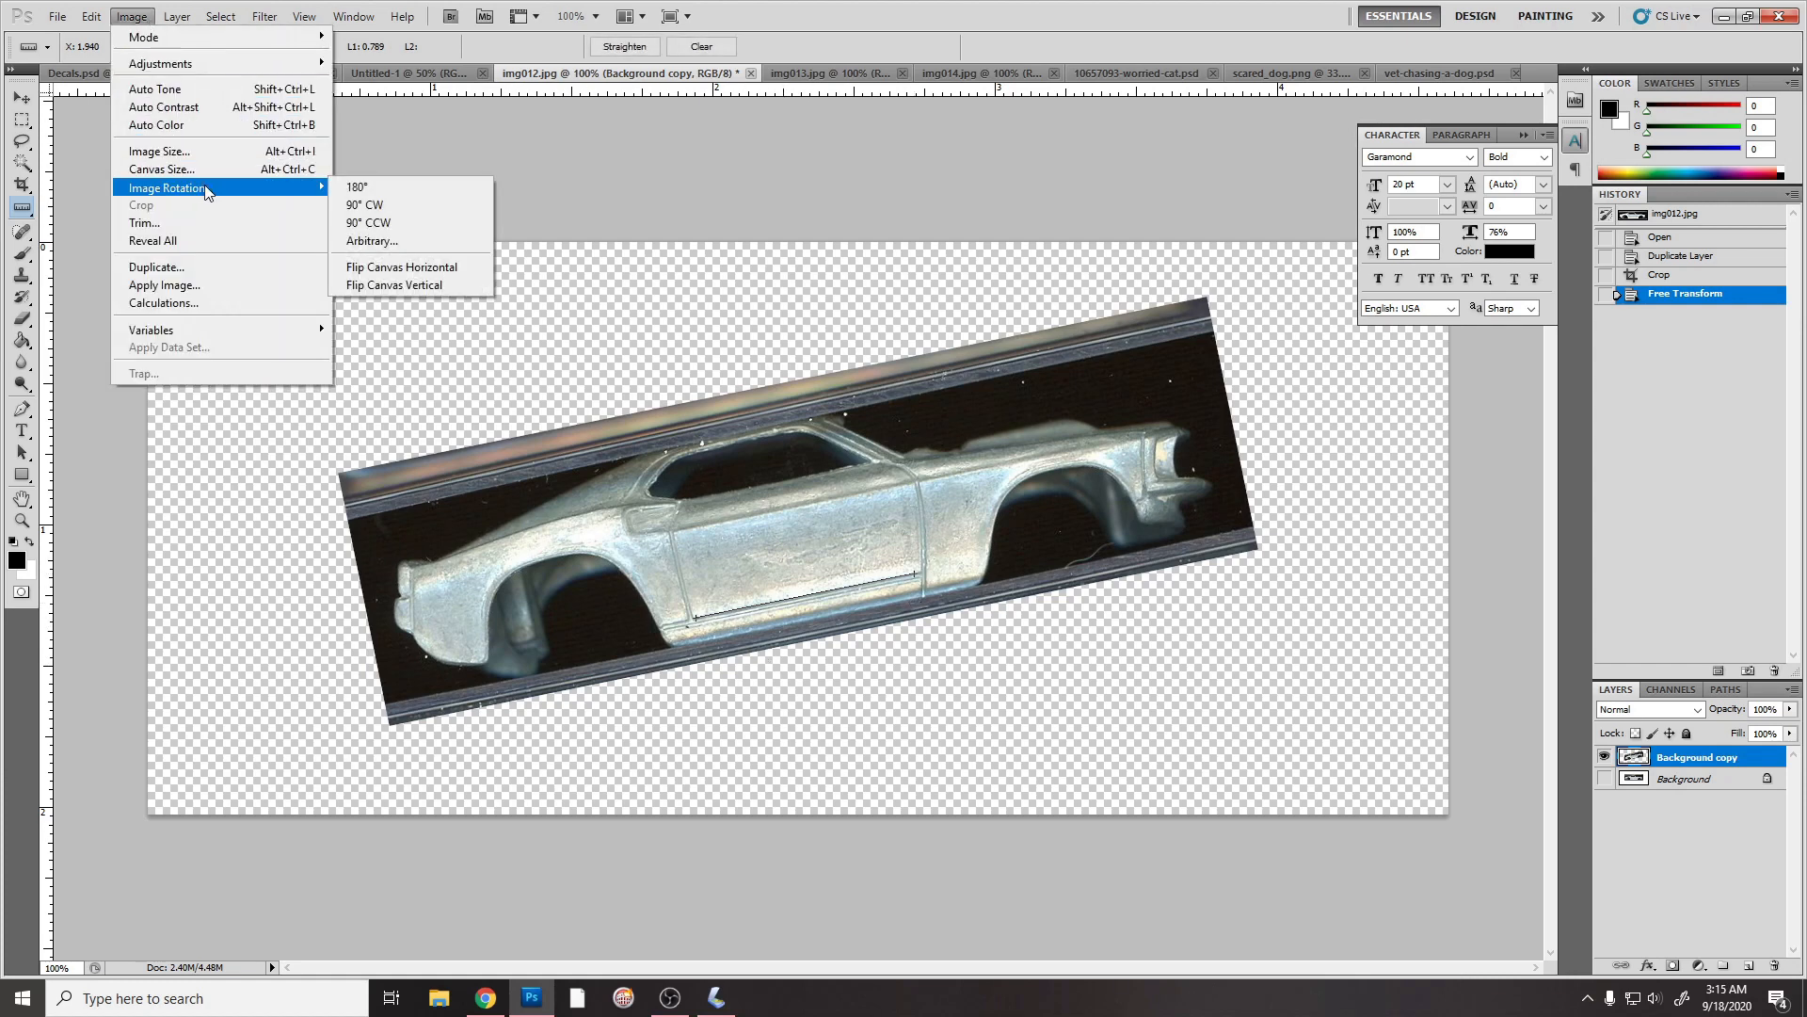
left_click(385, 247)
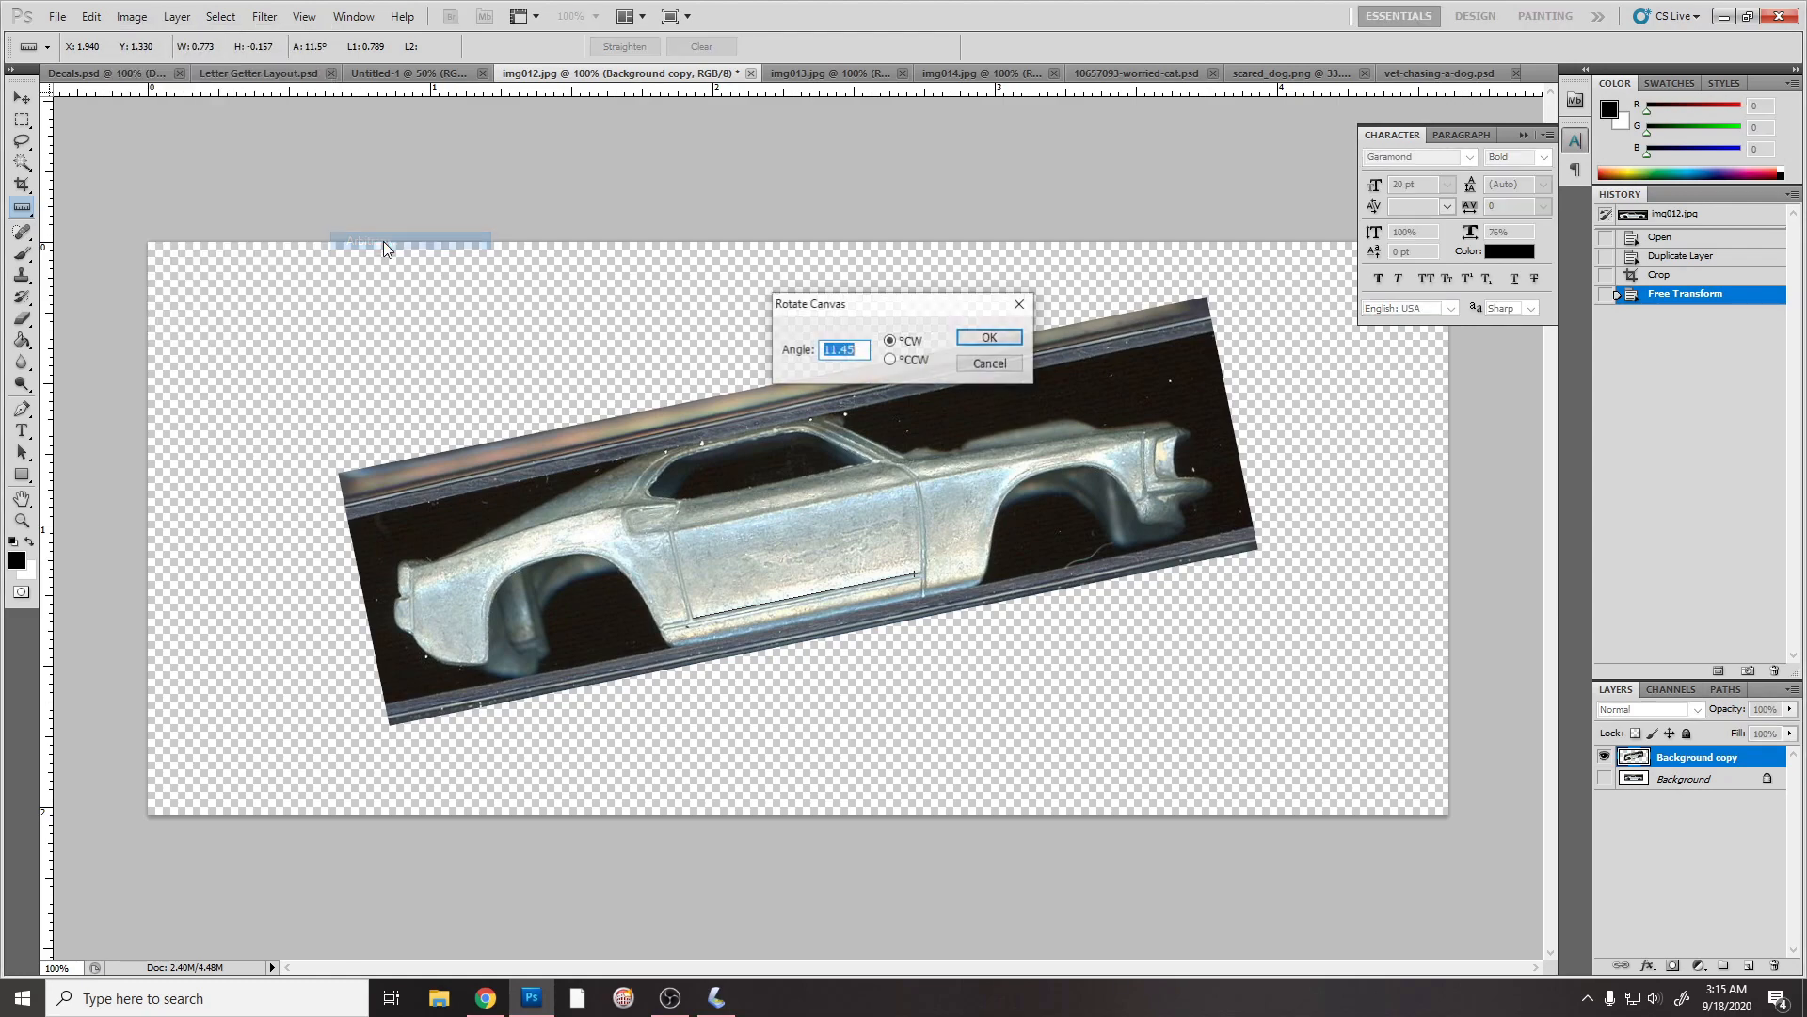
left_click(991, 341)
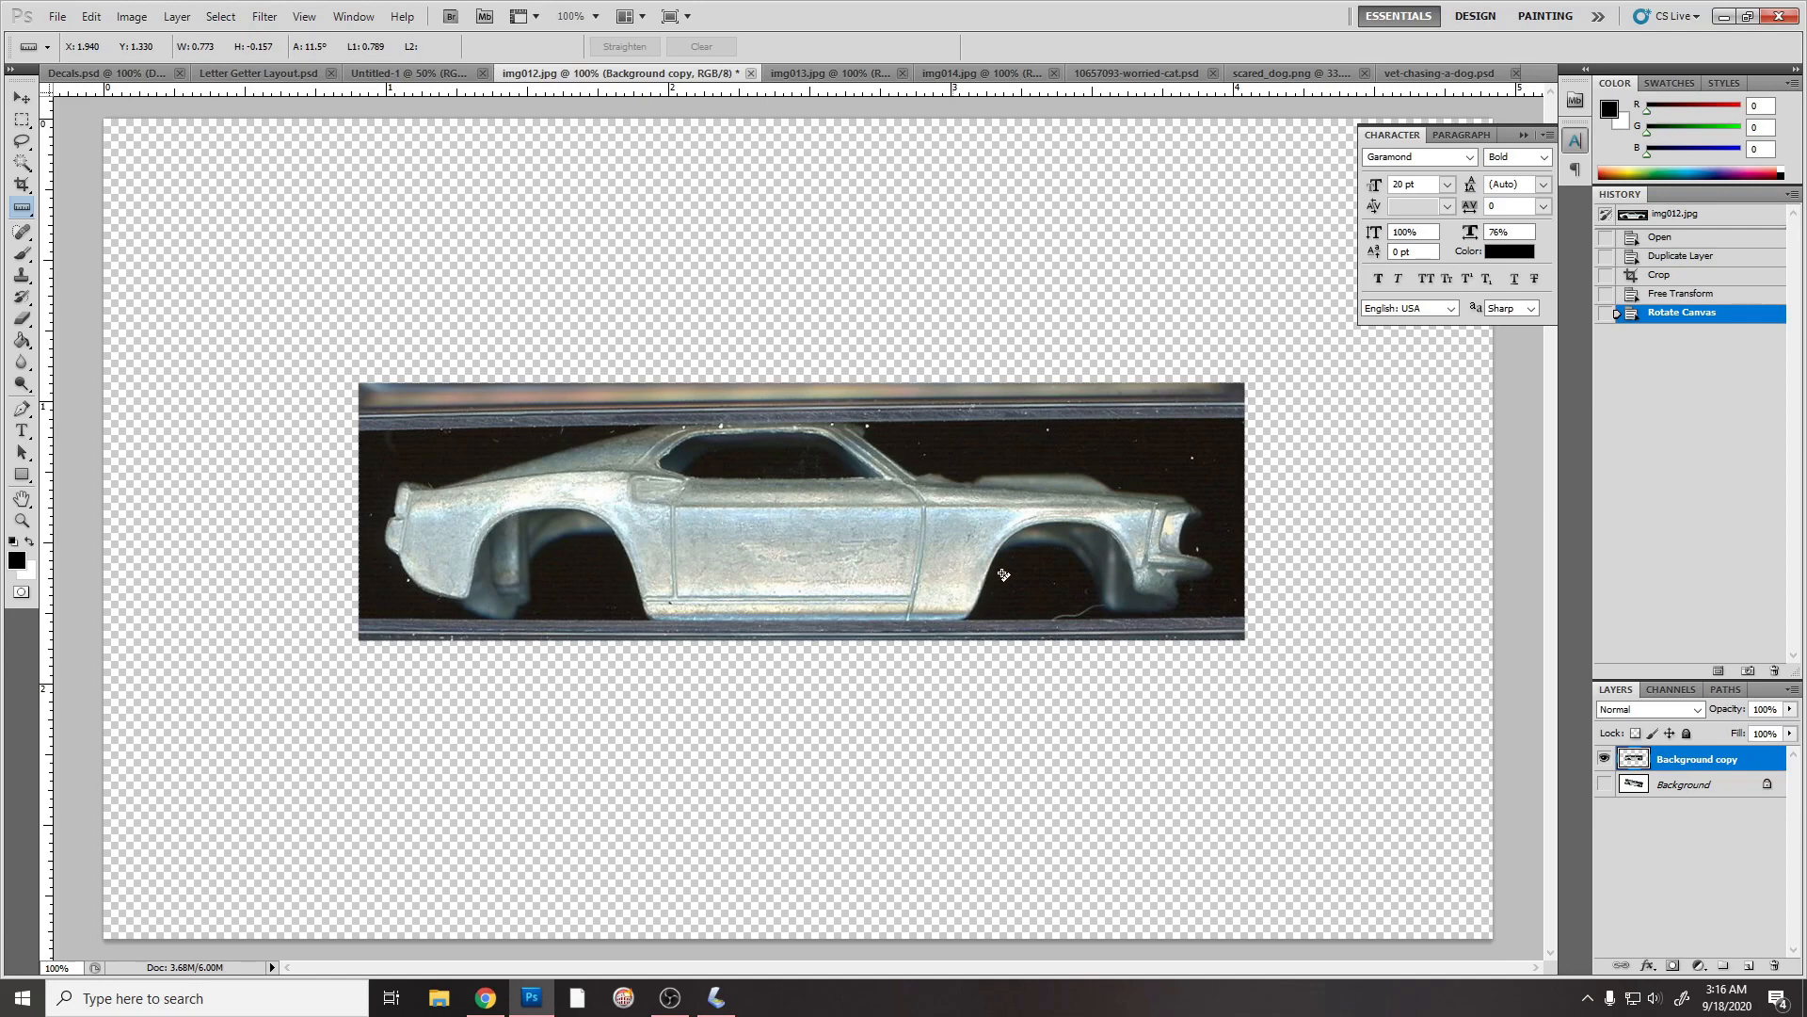
Step: Measure a nearly vertical line through the car's door with the Ruler tool and rotate the canvas 1.02° counterclockwise to match
mouse_move(798, 578)
left_mouse_down()
mouse_move(809, 290)
mouse_move(1001, 302)
mouse_move(1103, 546)
mouse_move(1098, 819)
mouse_move(1059, 879)
mouse_move(1195, 458)
mouse_move(1081, 133)
mouse_move(819, 274)
mouse_move(802, 317)
left_mouse_up()
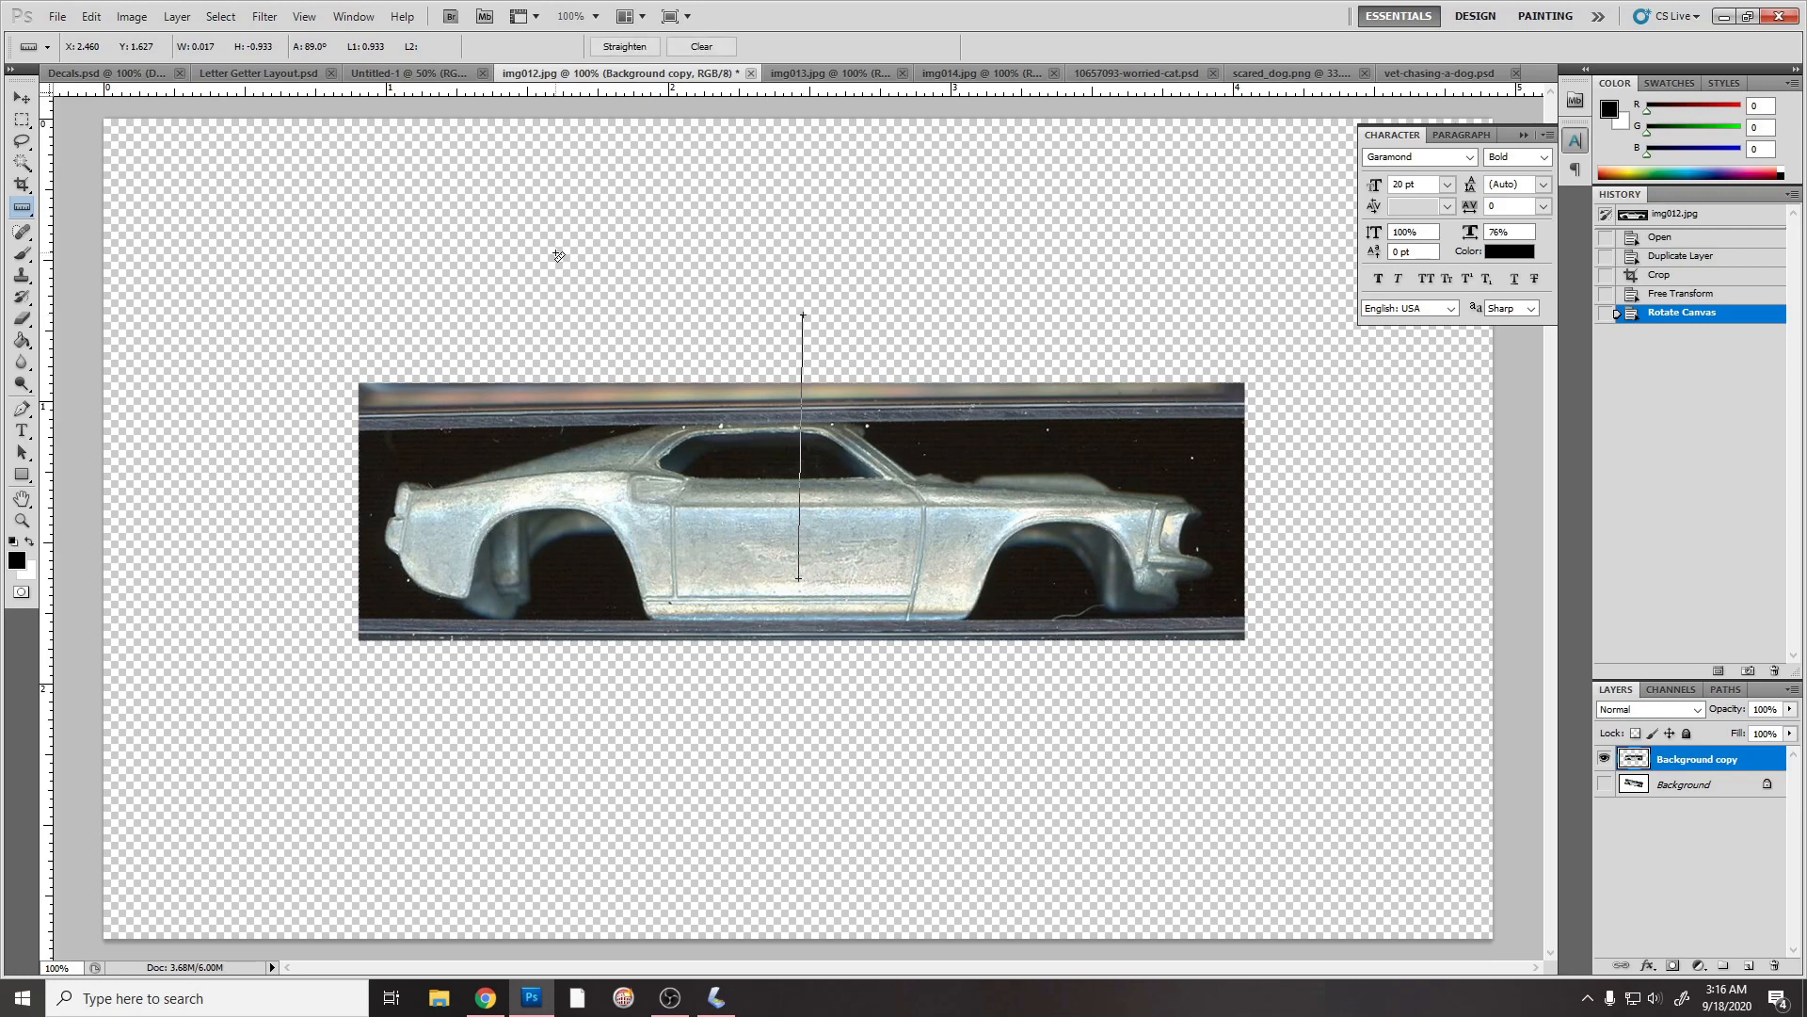
left_click(131, 16)
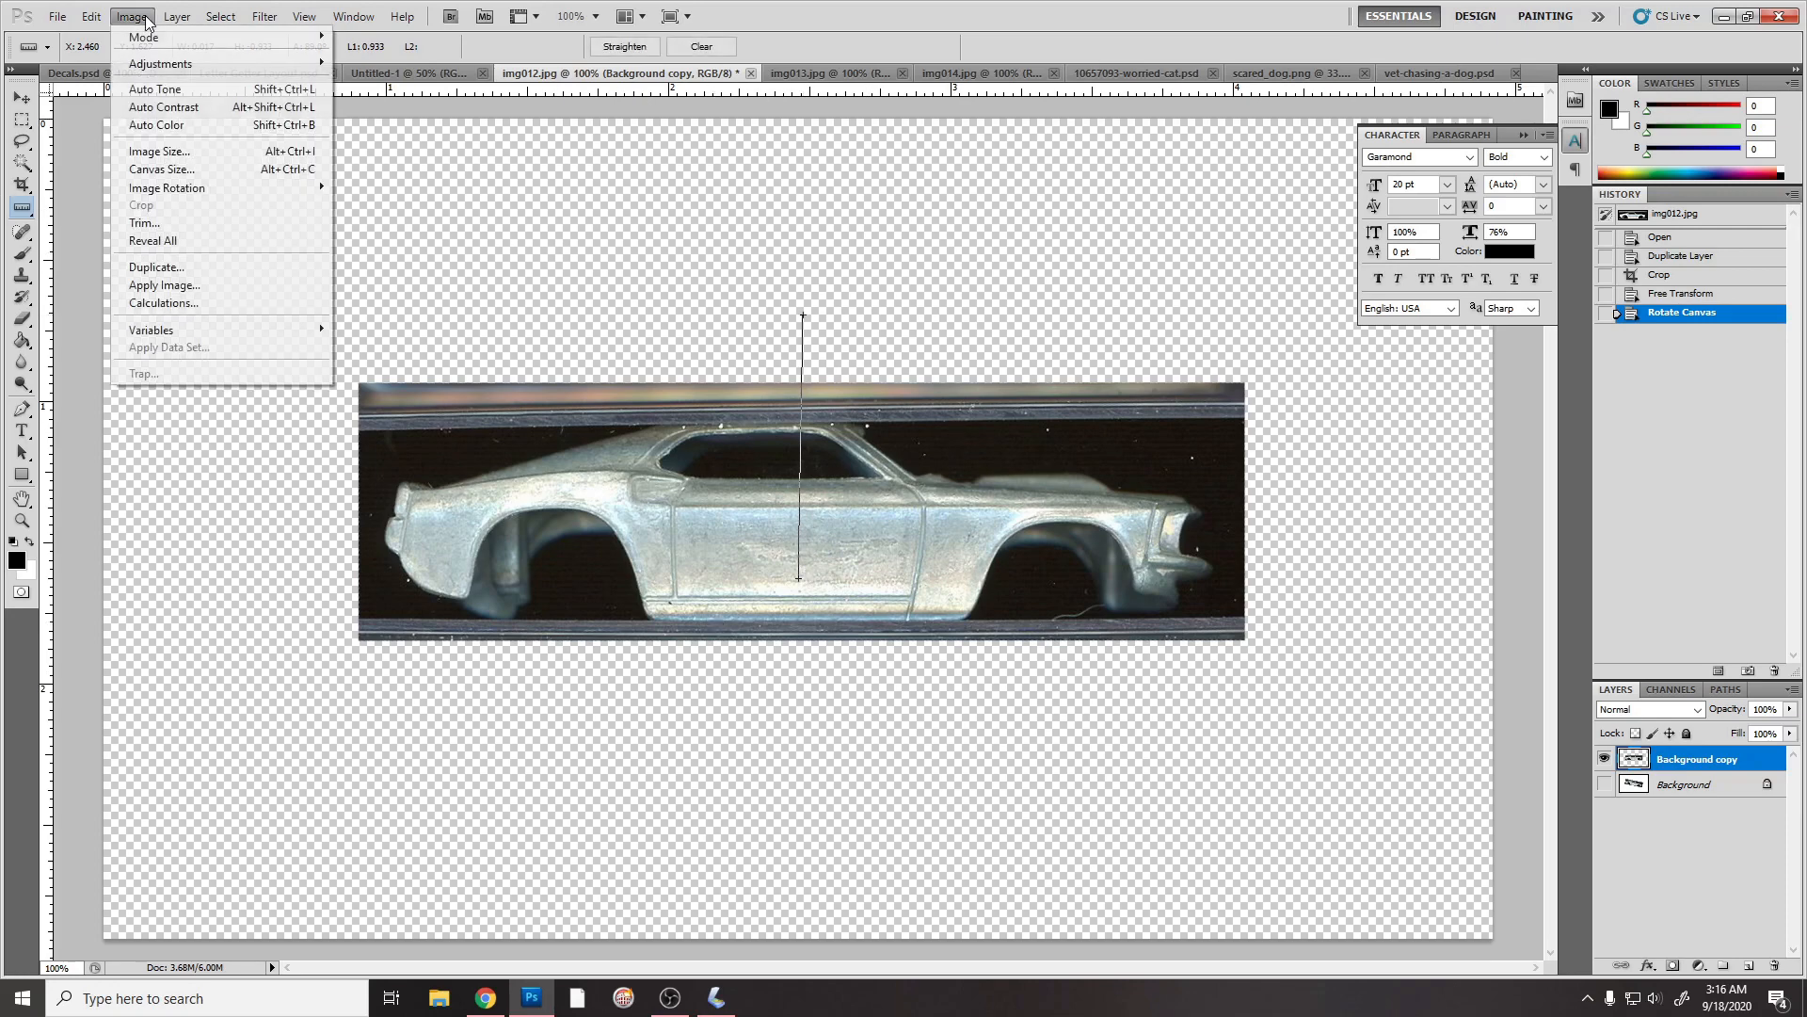
mouse_move(270, 191)
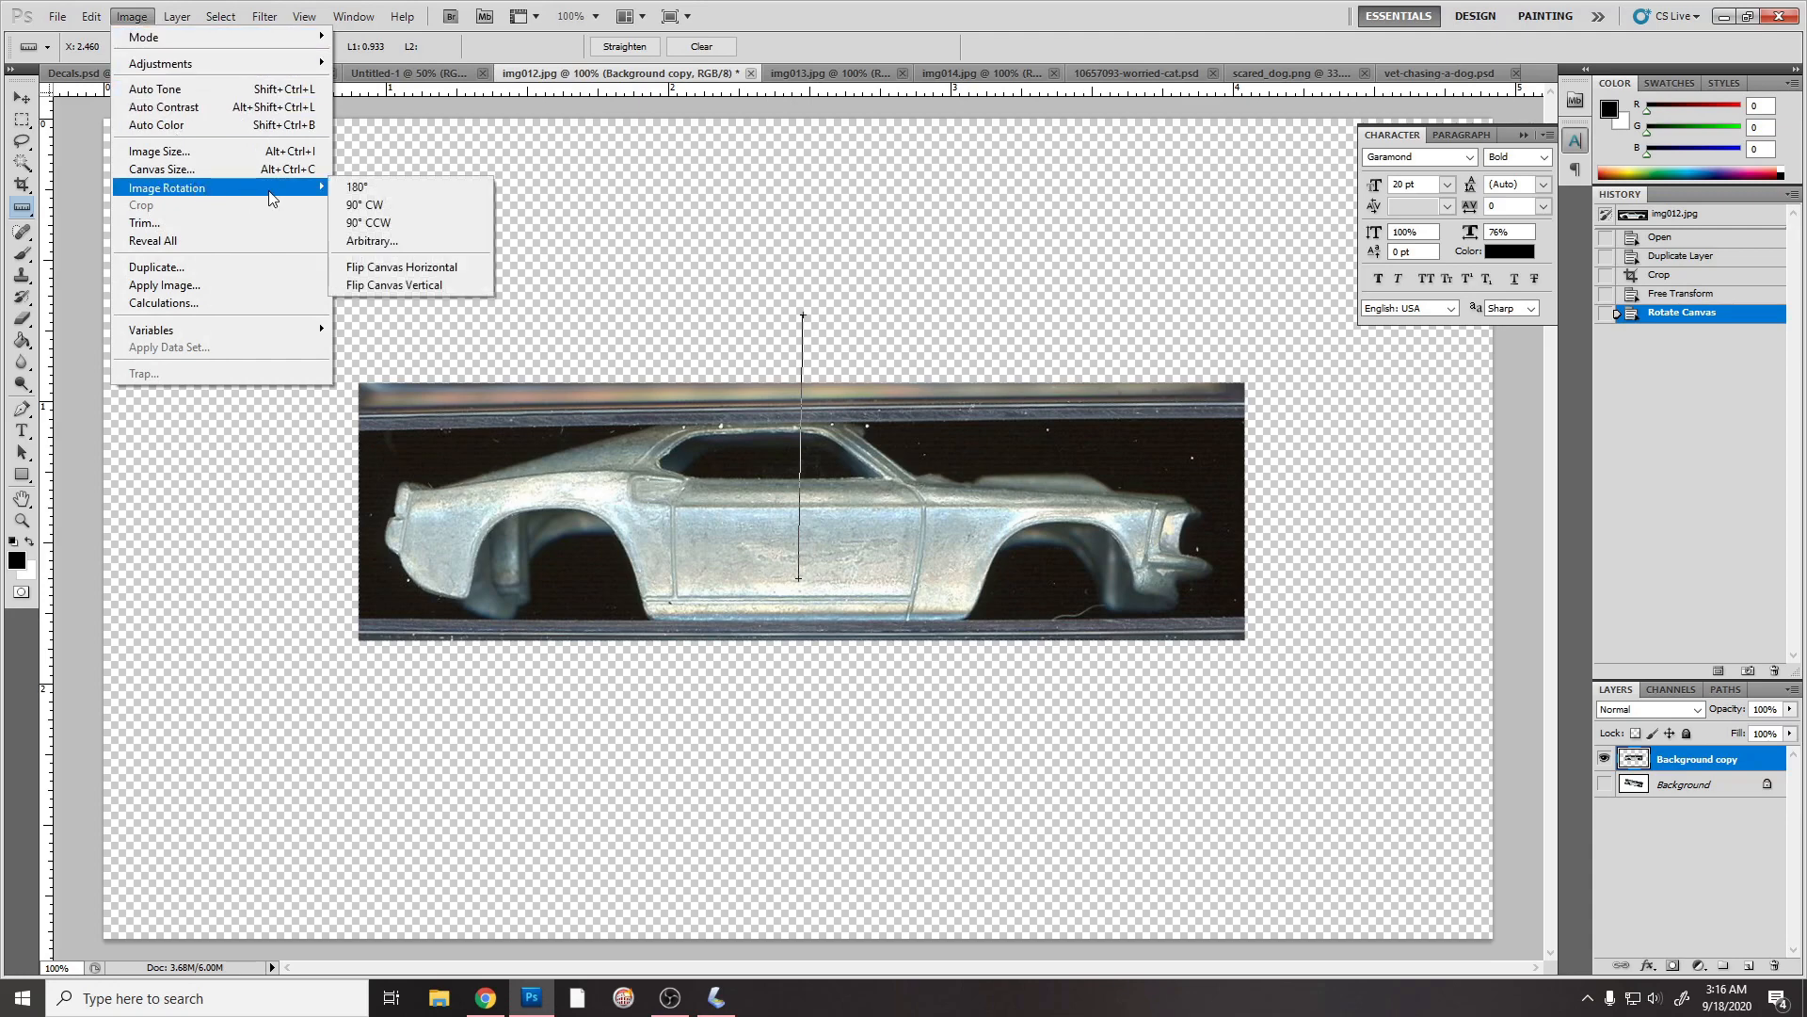
left_click(399, 243)
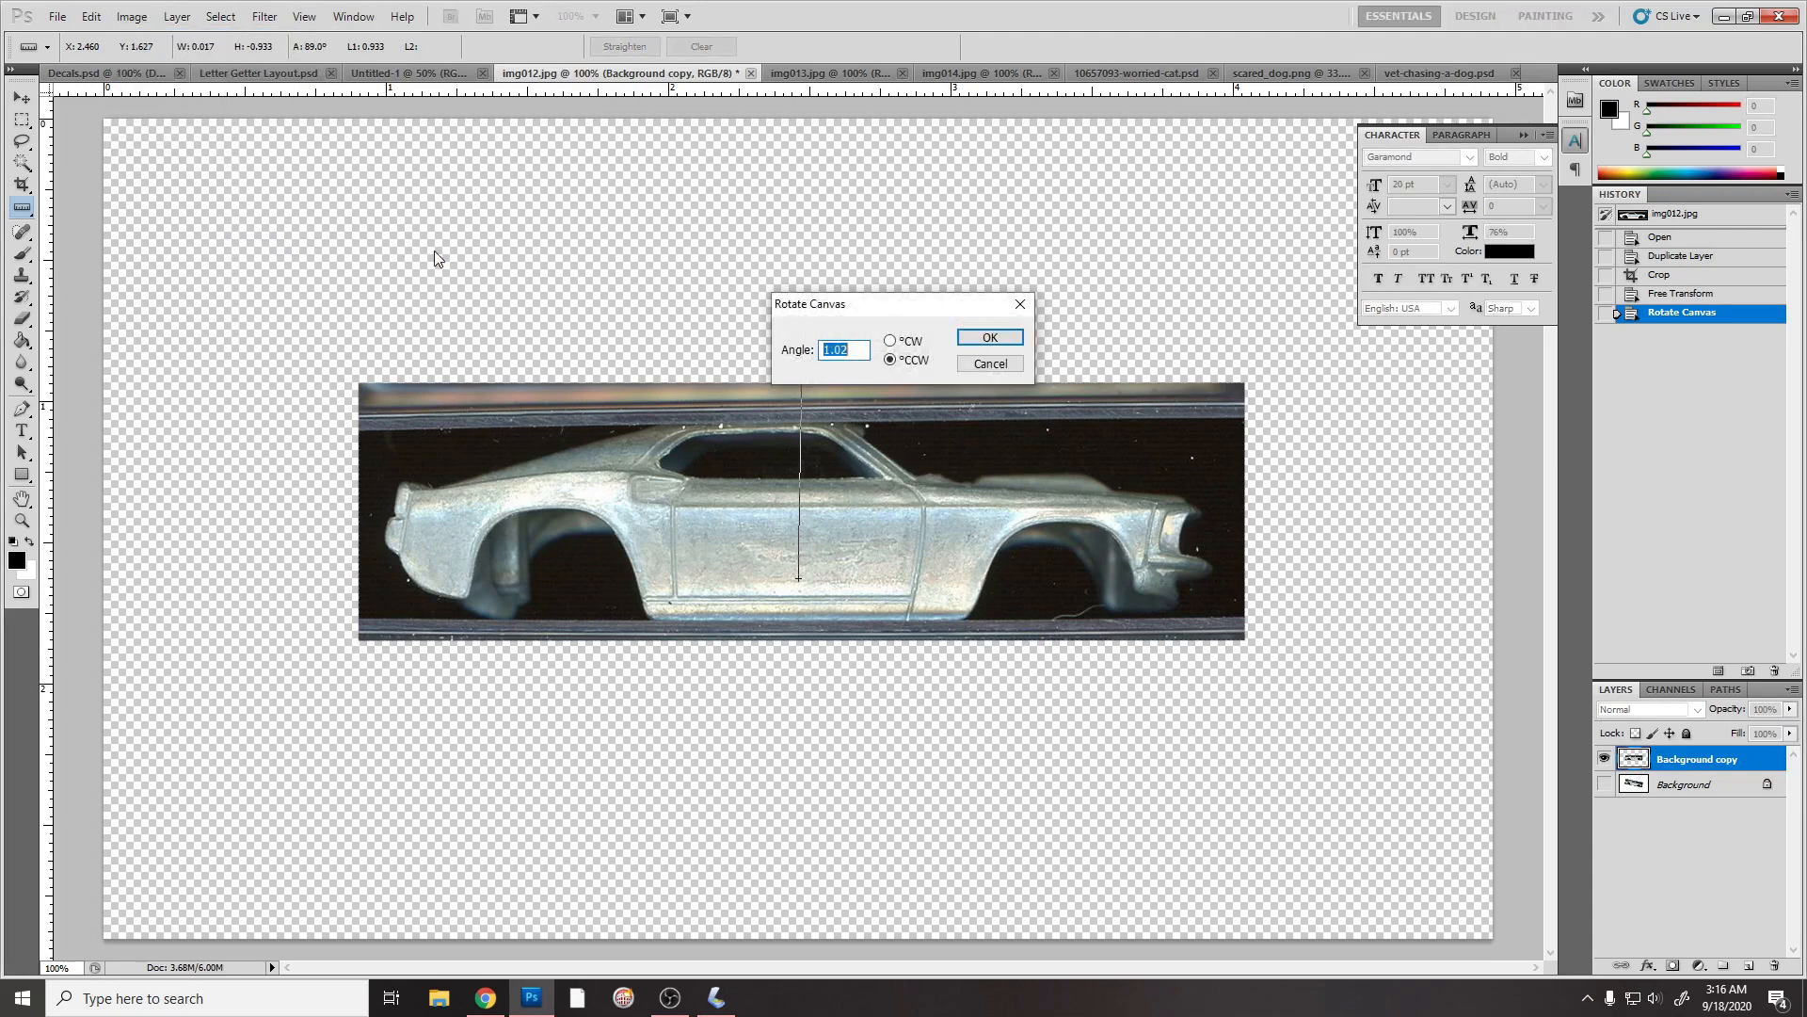
left_click(990, 338)
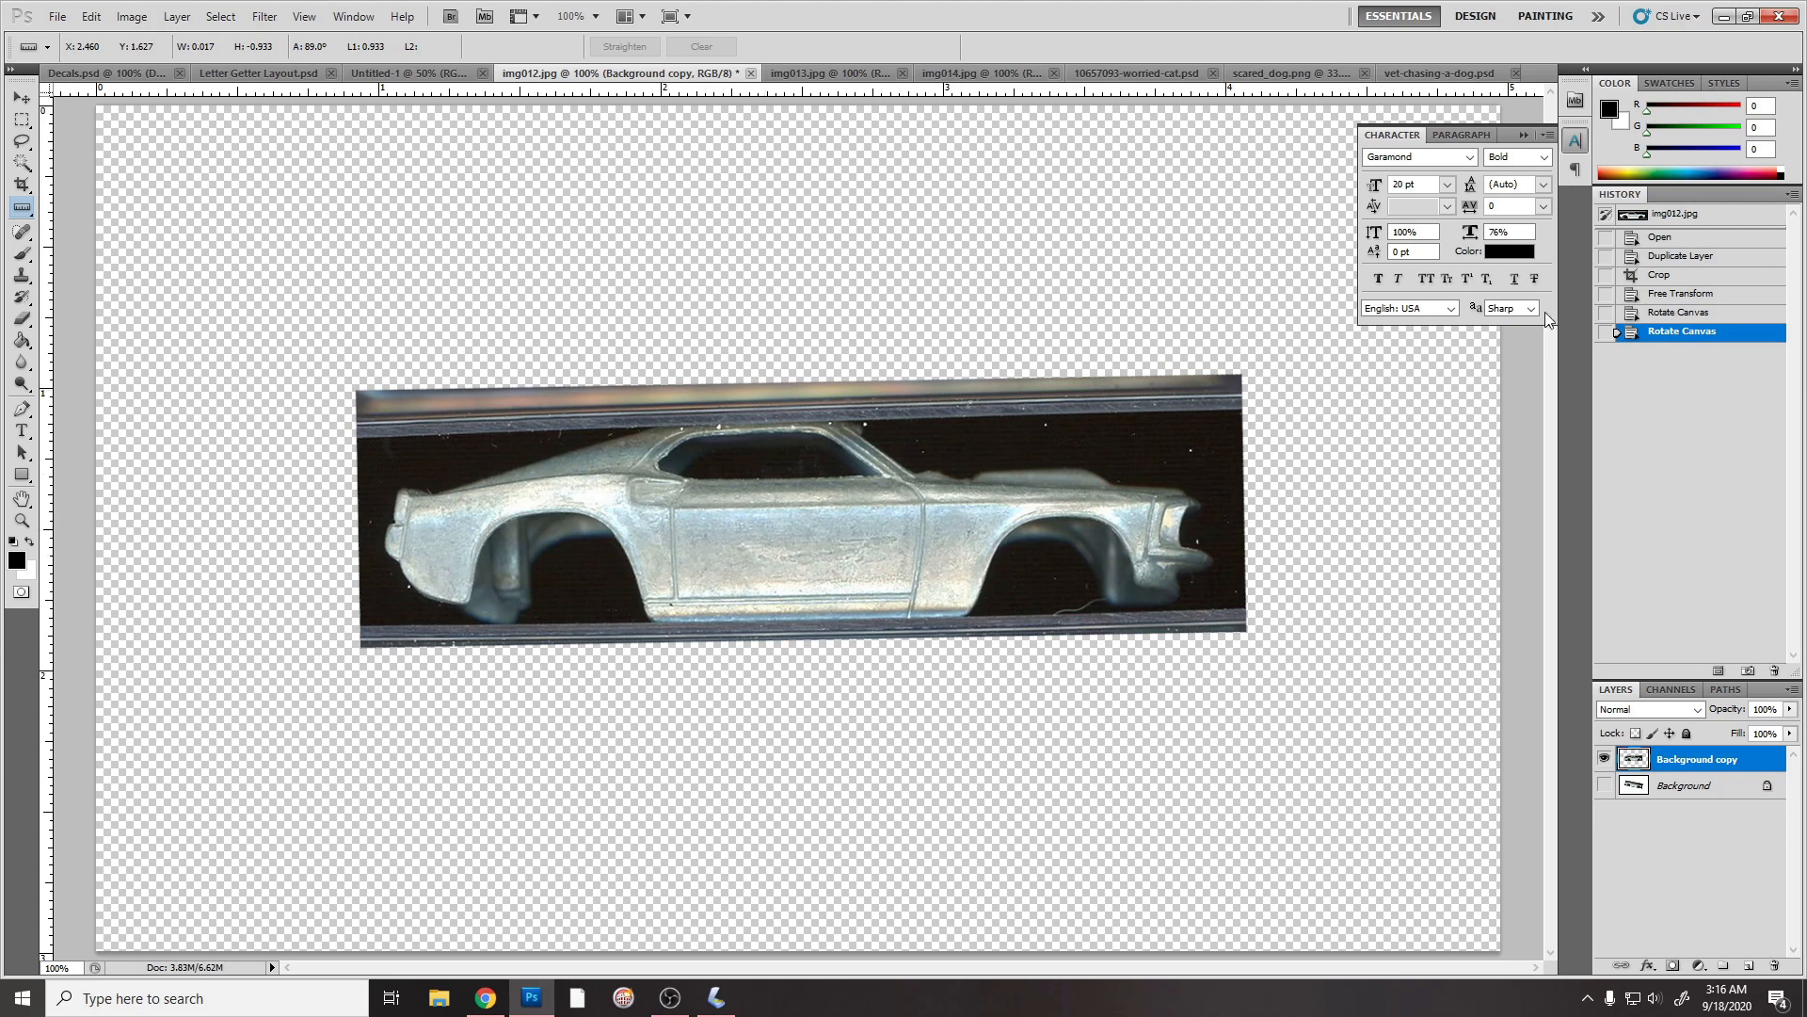
Step: Restore img012.jpg to its originally opened state and copy the car's side view into the upper part of Untitled-1
left_click(1659, 237)
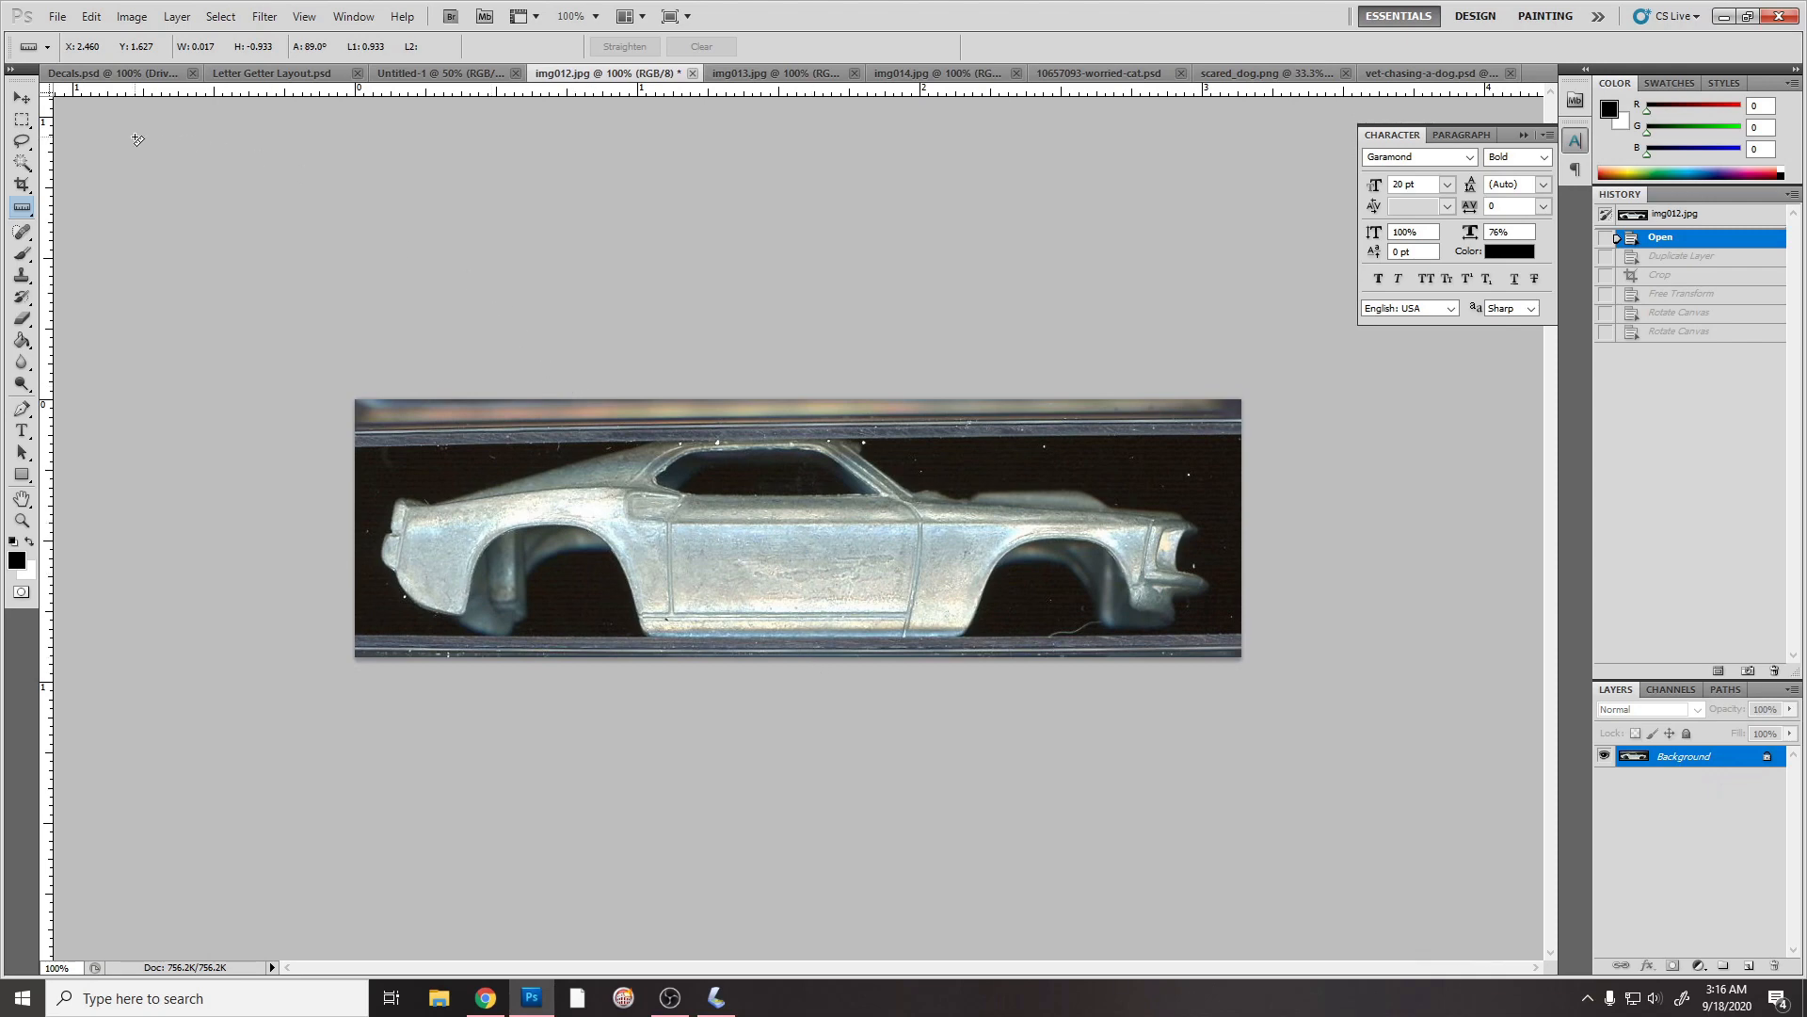
left_click(21, 98)
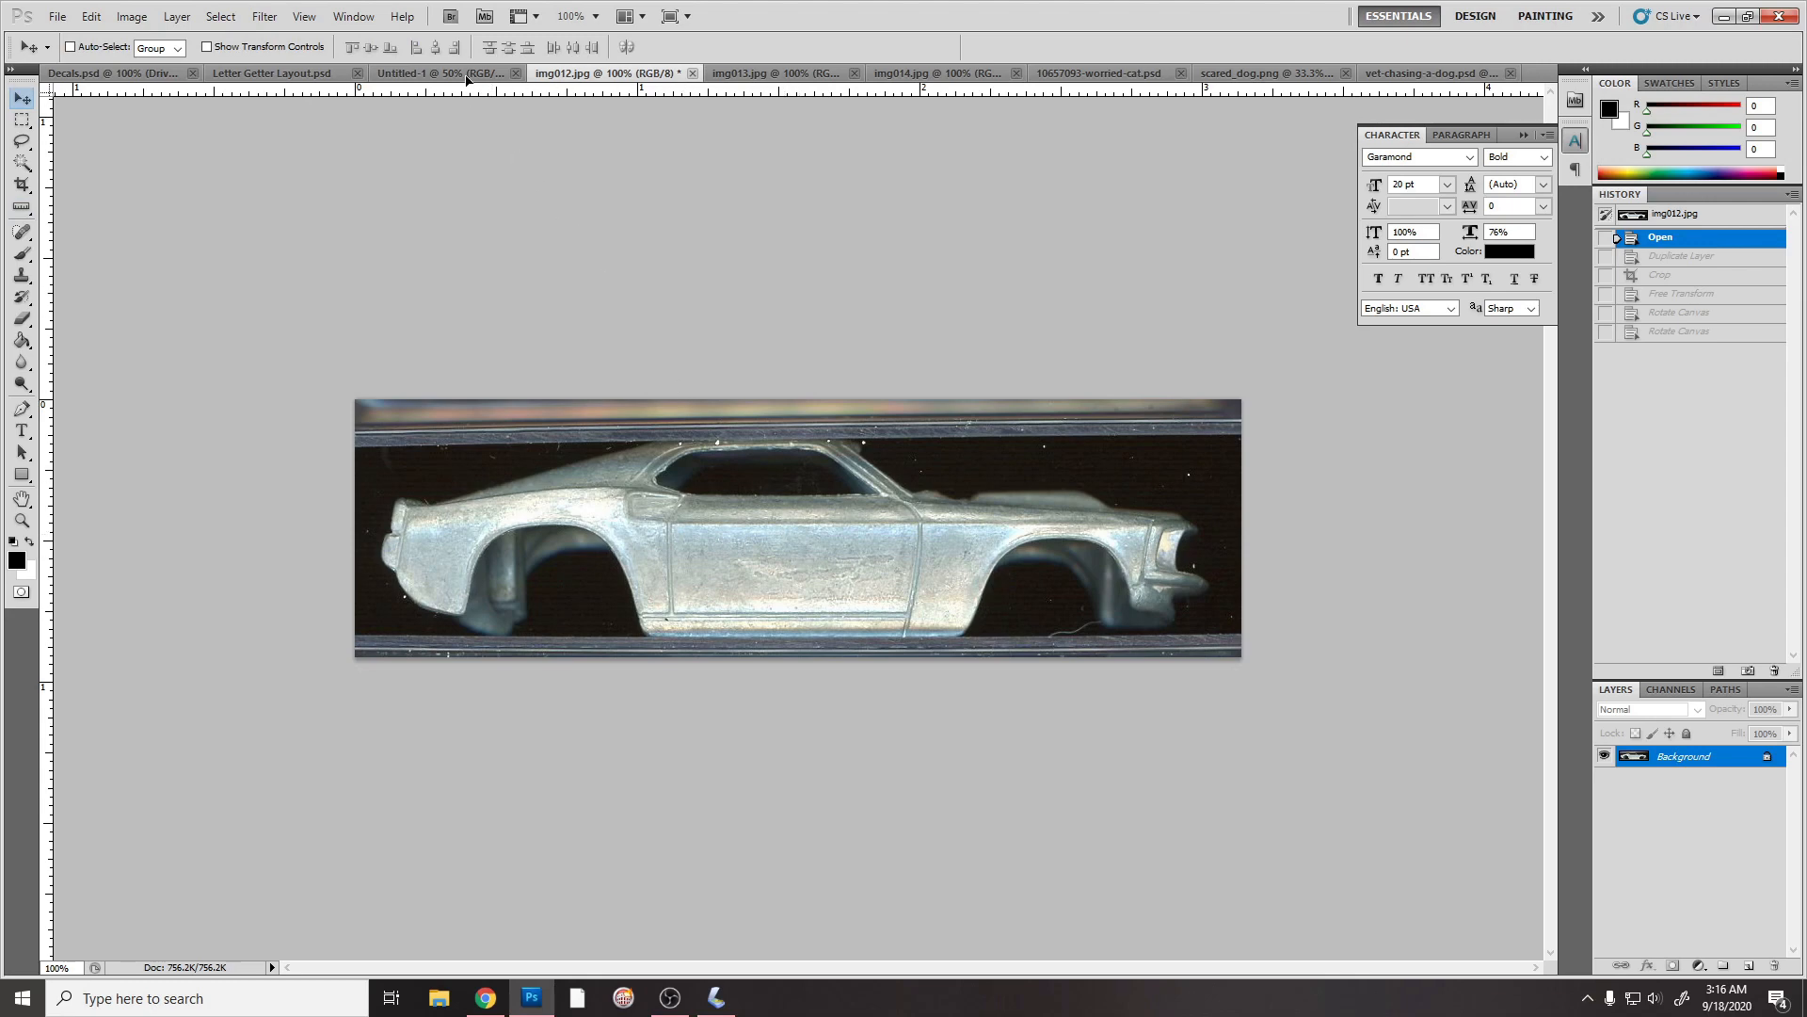
left_click_drag(467, 80, 798, 386)
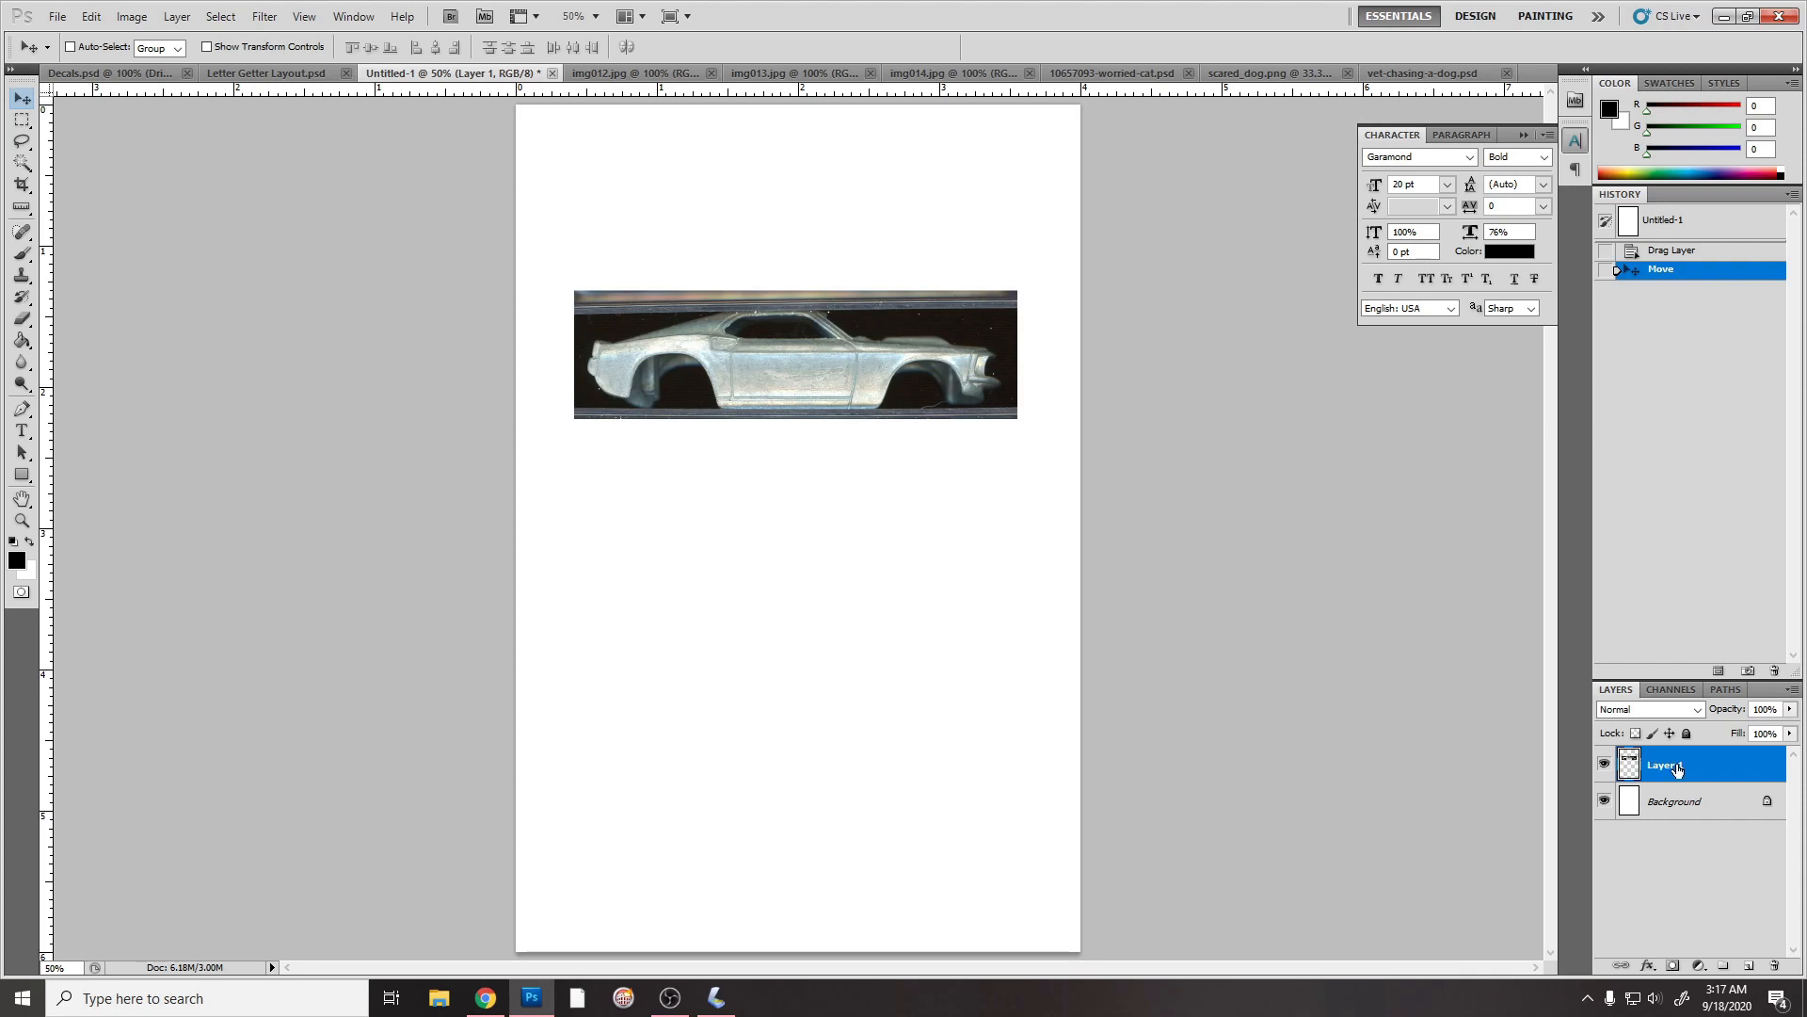
Step: Create a horizontally flipped duplicate of the side-view layer directly above the original on the page
left_click_drag(1677, 769, 1748, 968)
left_click_drag(854, 531, 855, 380)
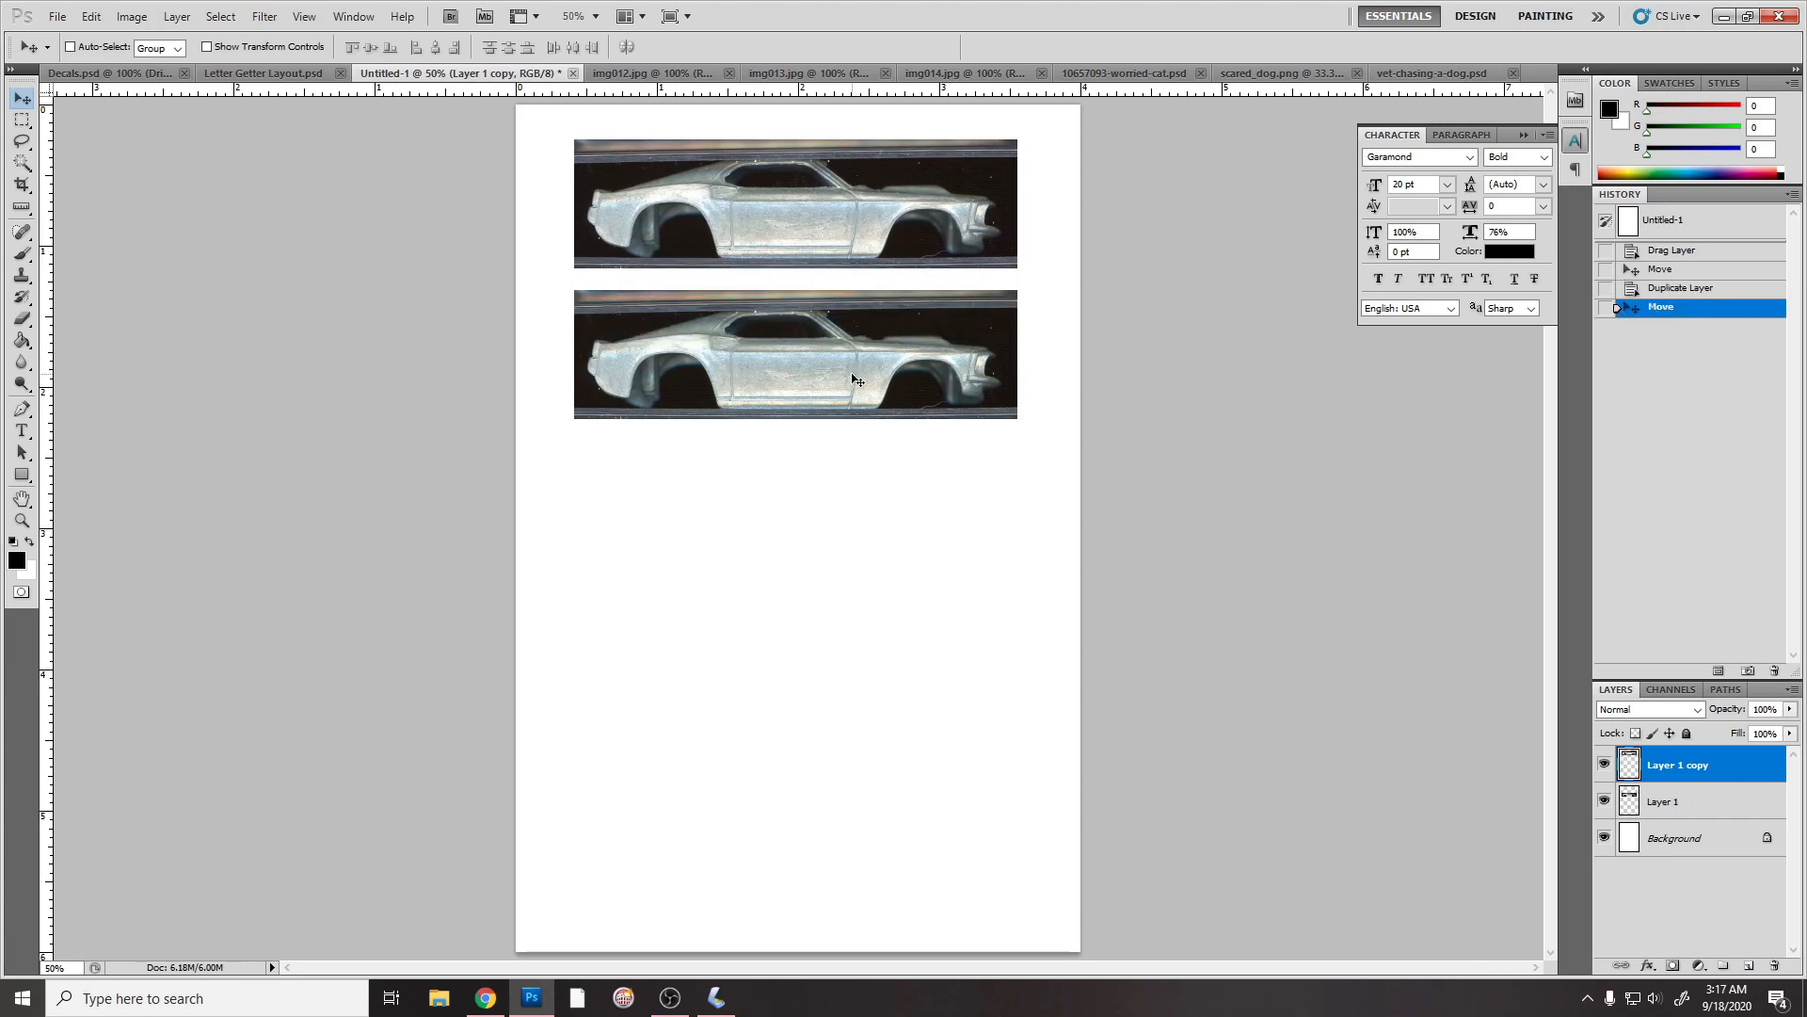
key("ctrl+t")
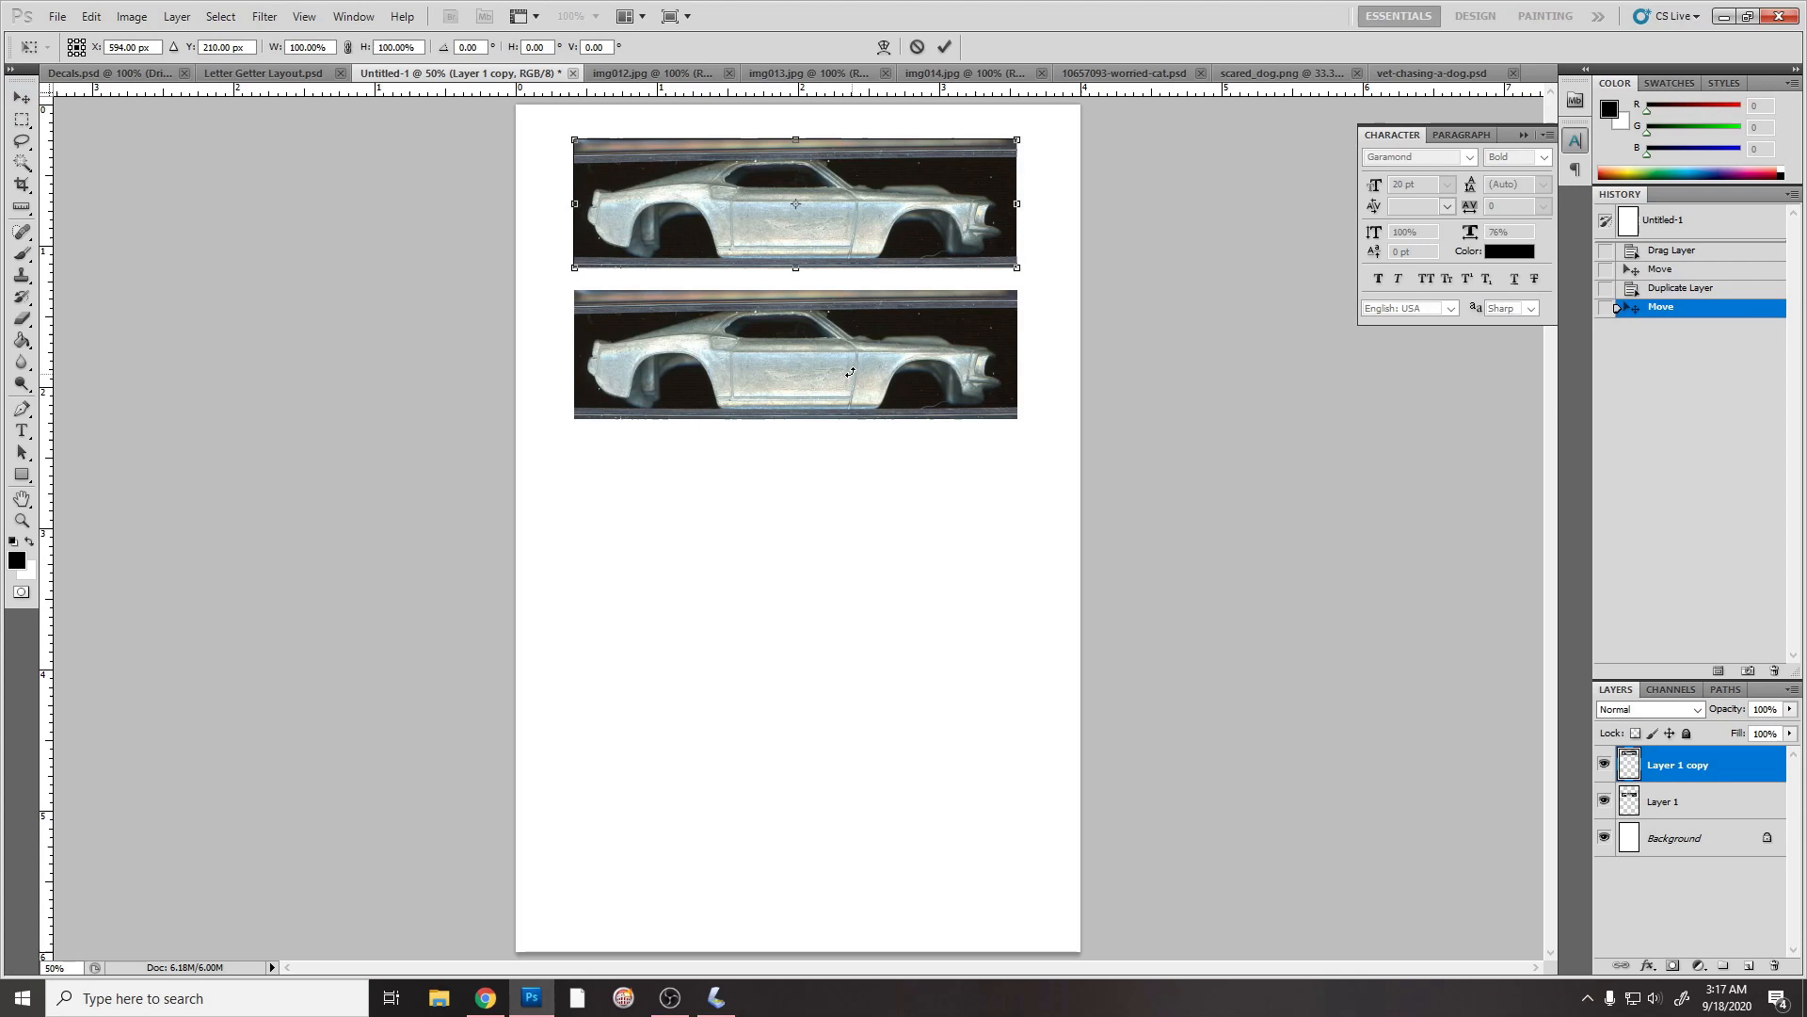
right_click(931, 228)
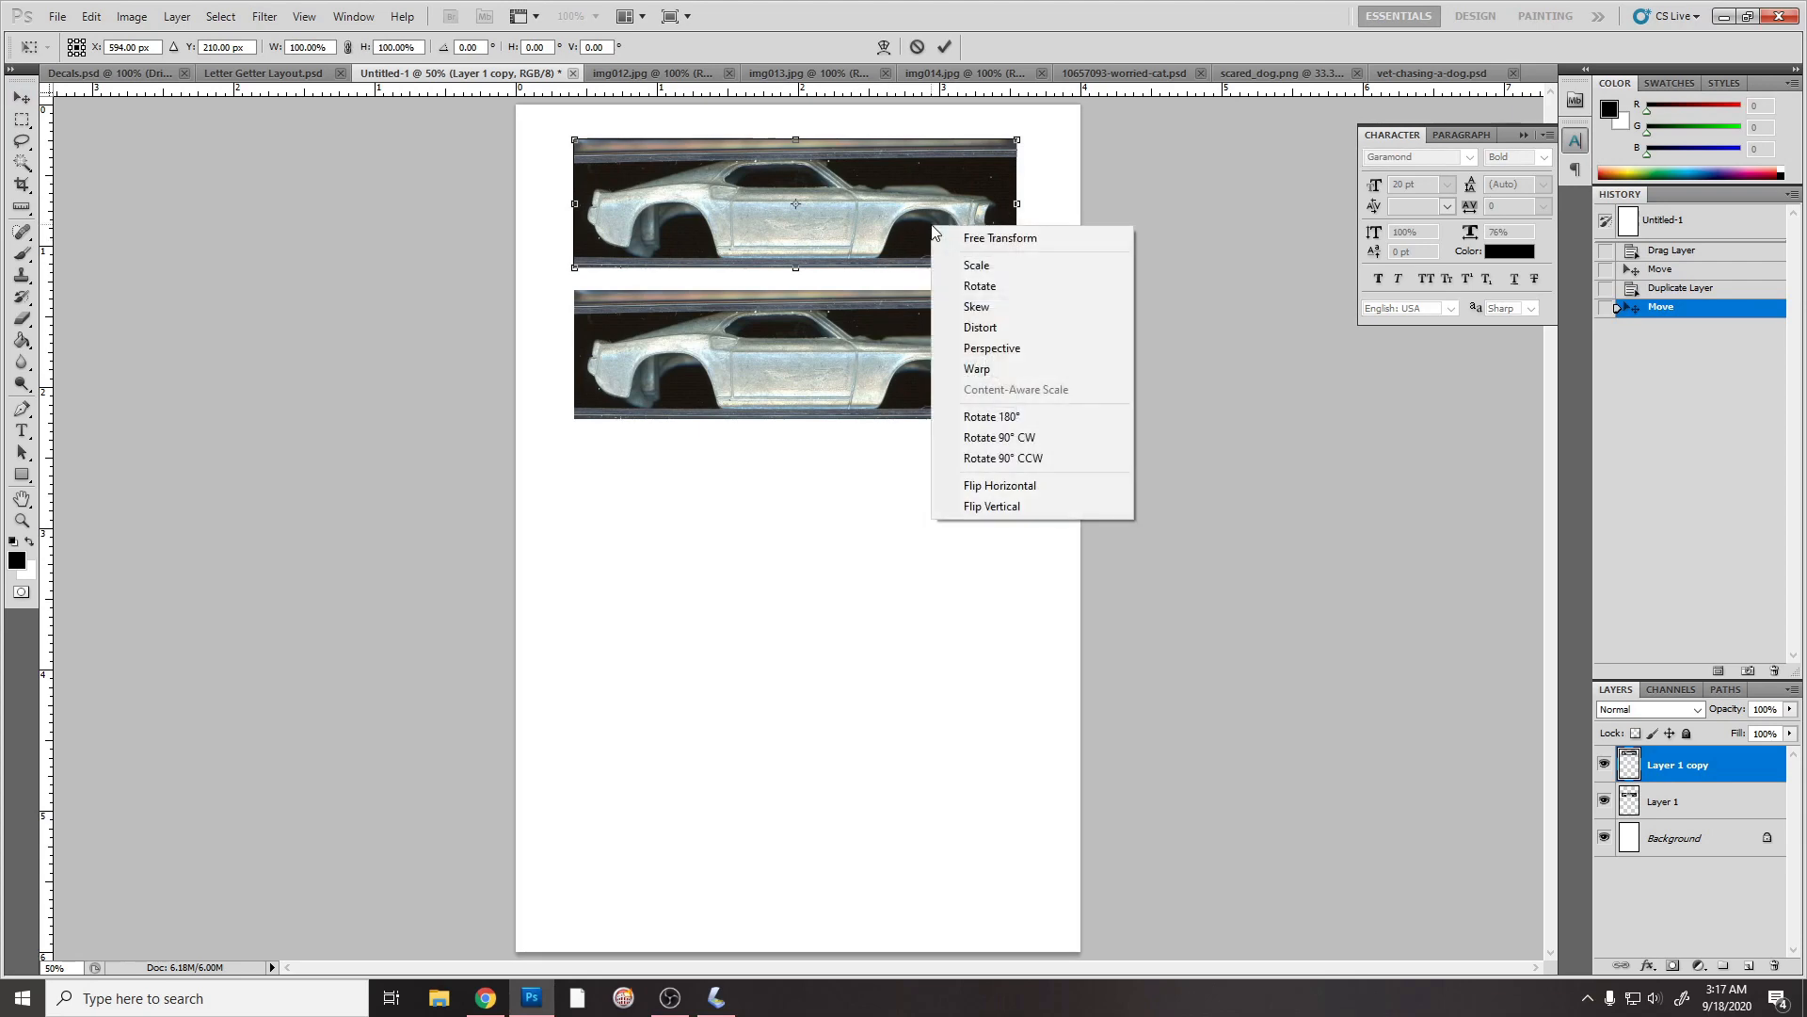
left_click(1031, 486)
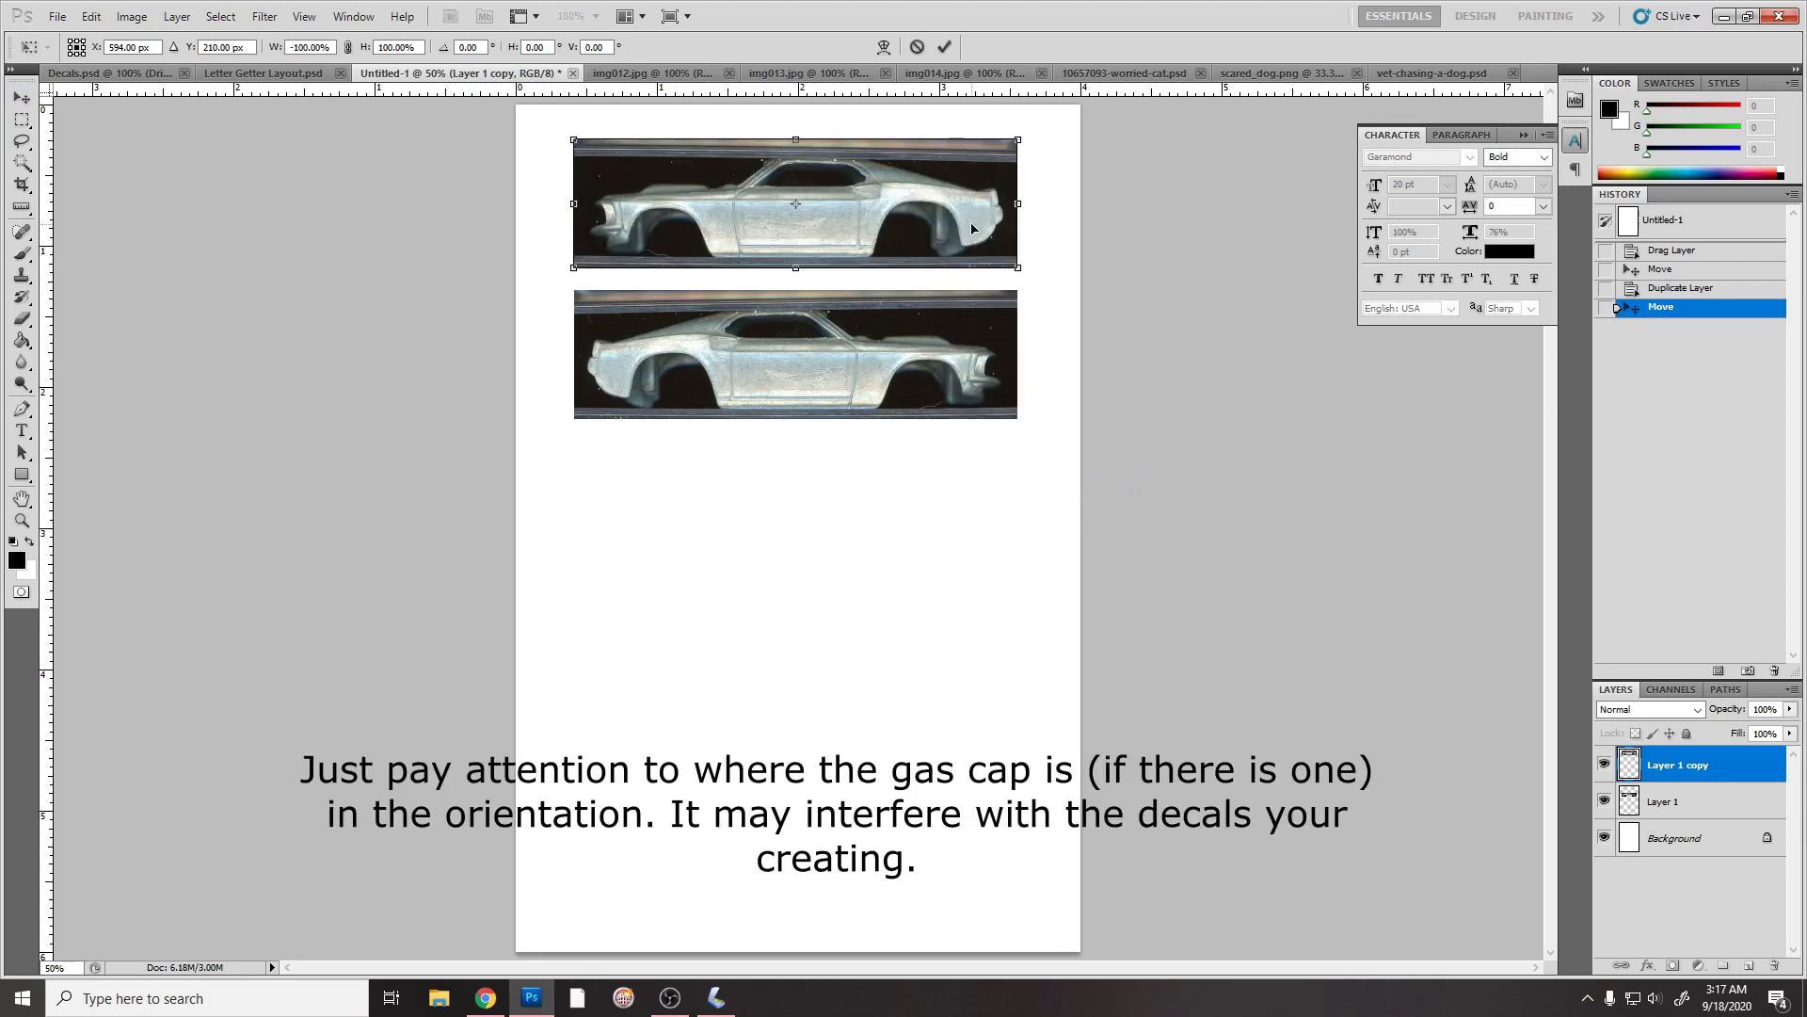
key("Return")
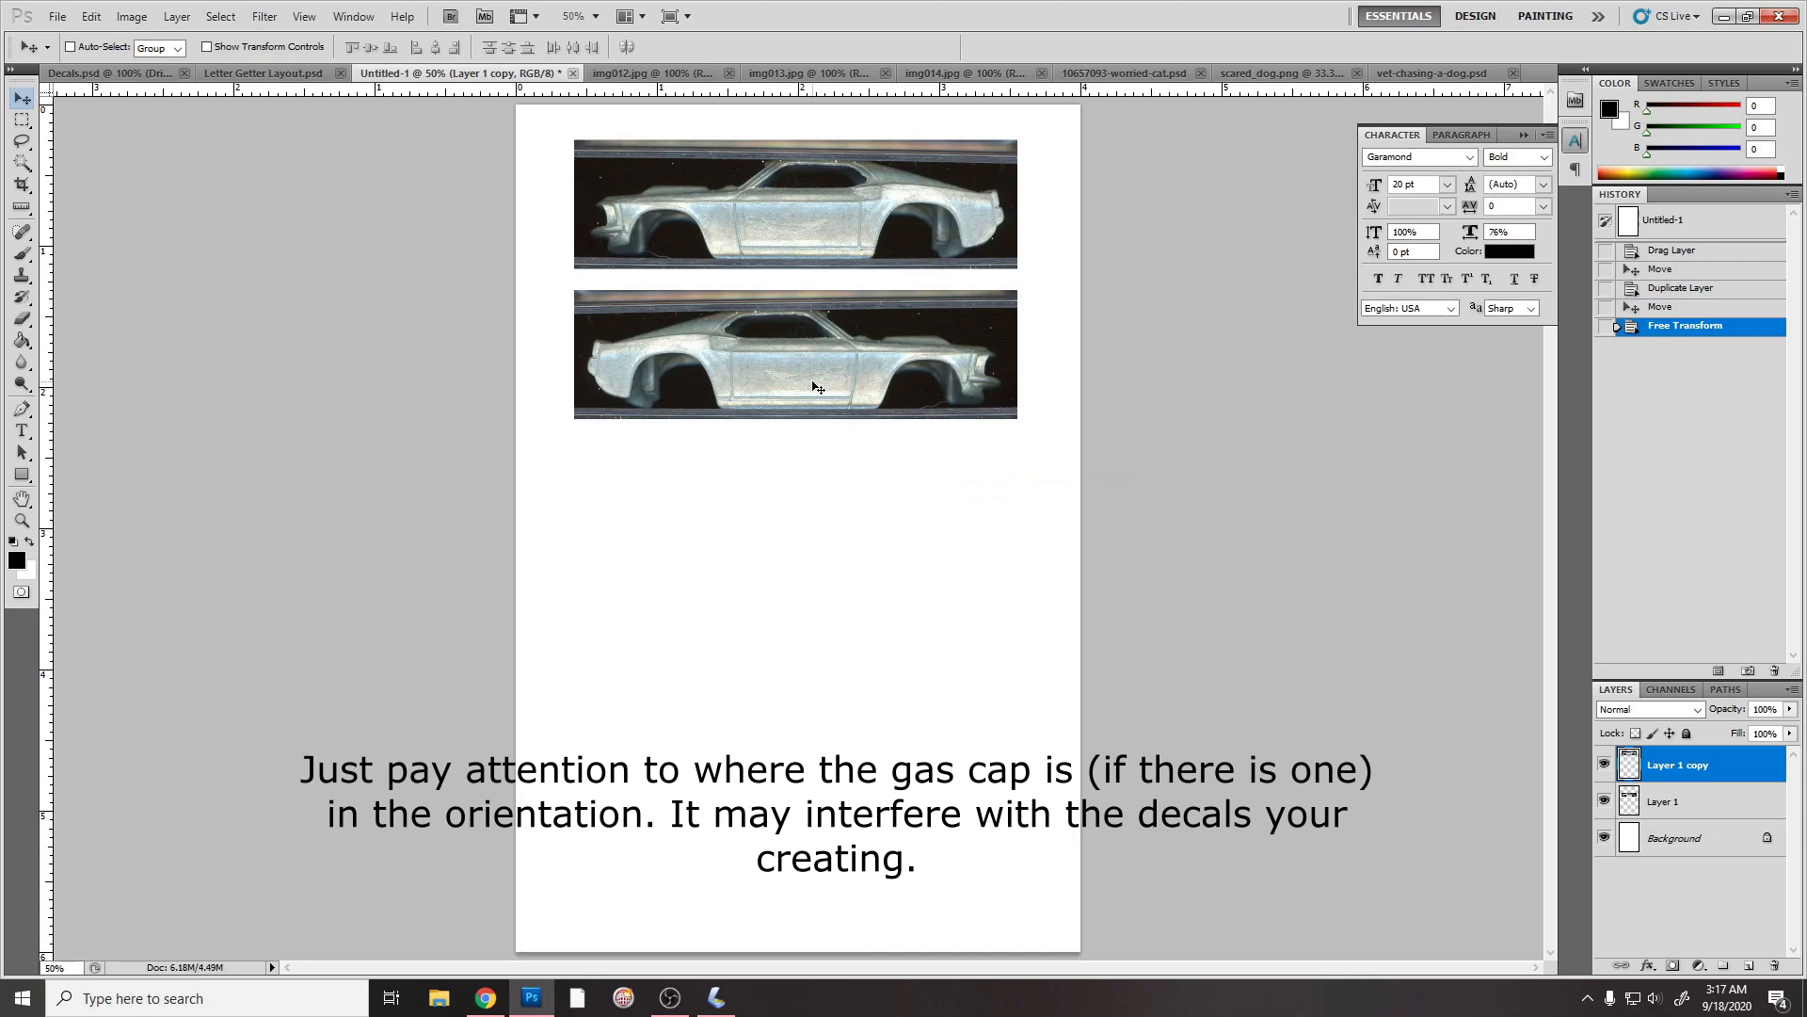
Step: Crop the sides of img013.jpg closer to the car's top view, keeping the full image height
left_click(794, 74)
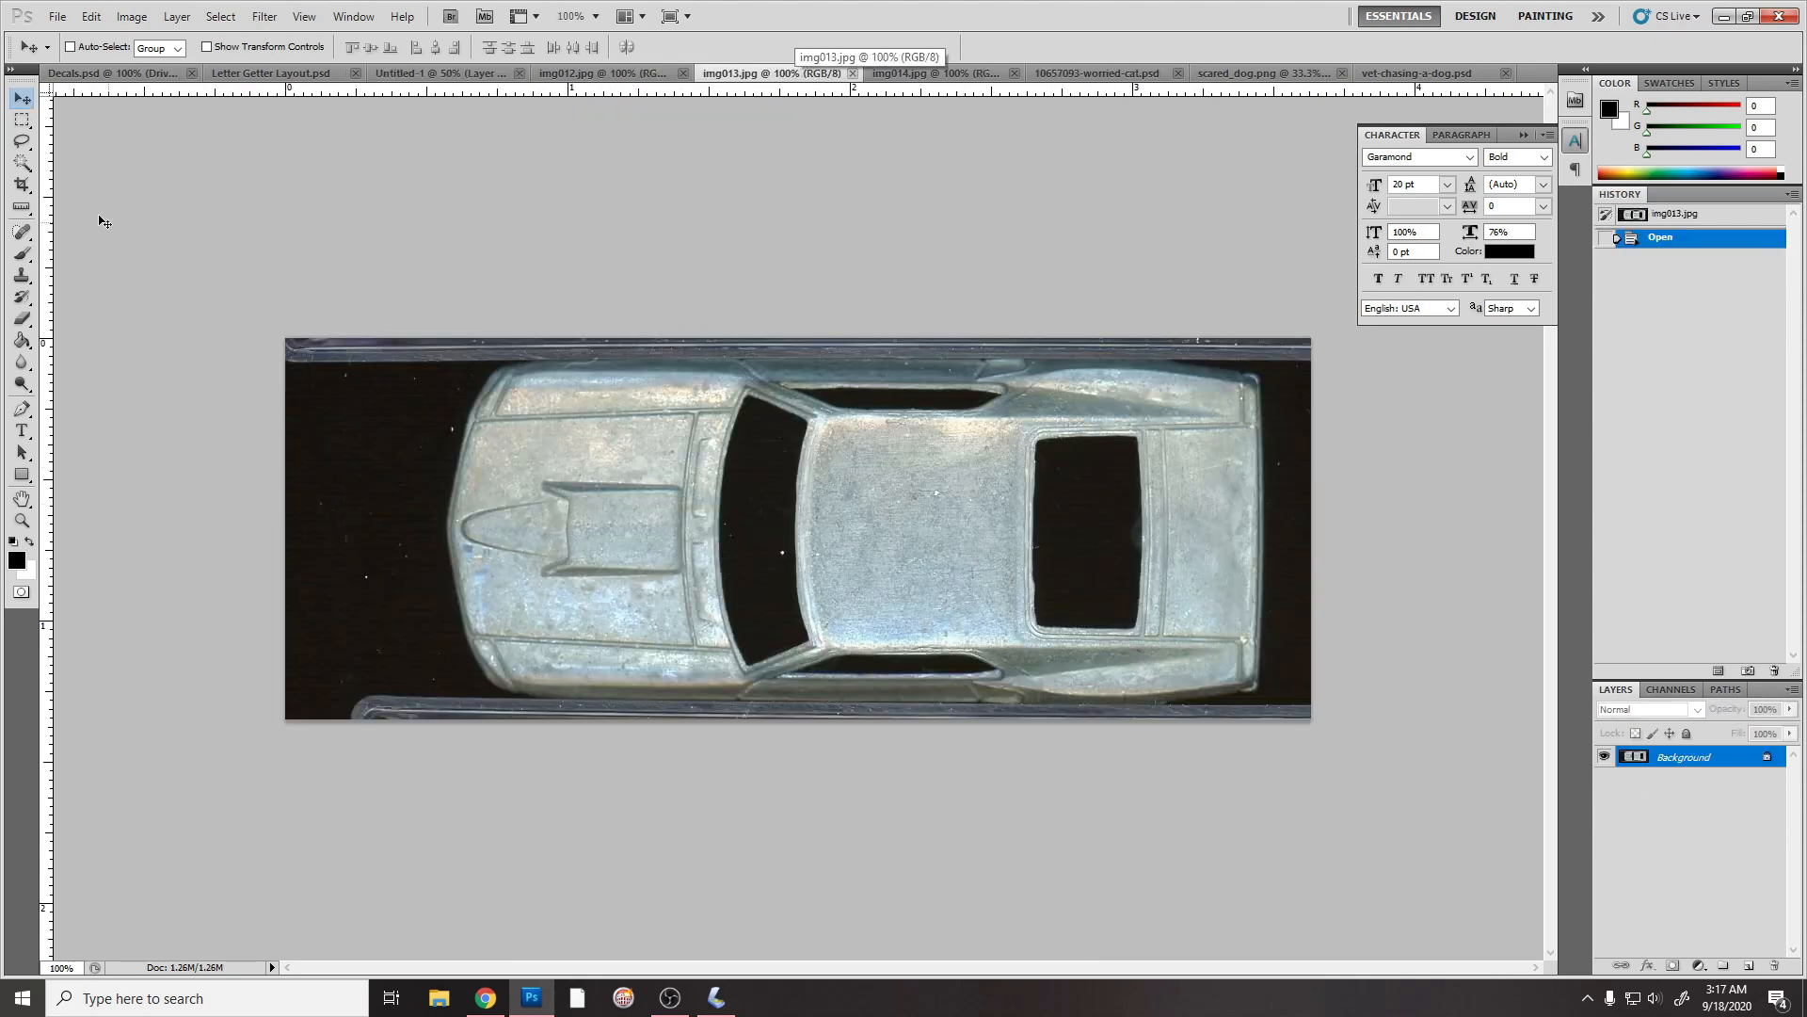
left_click(21, 185)
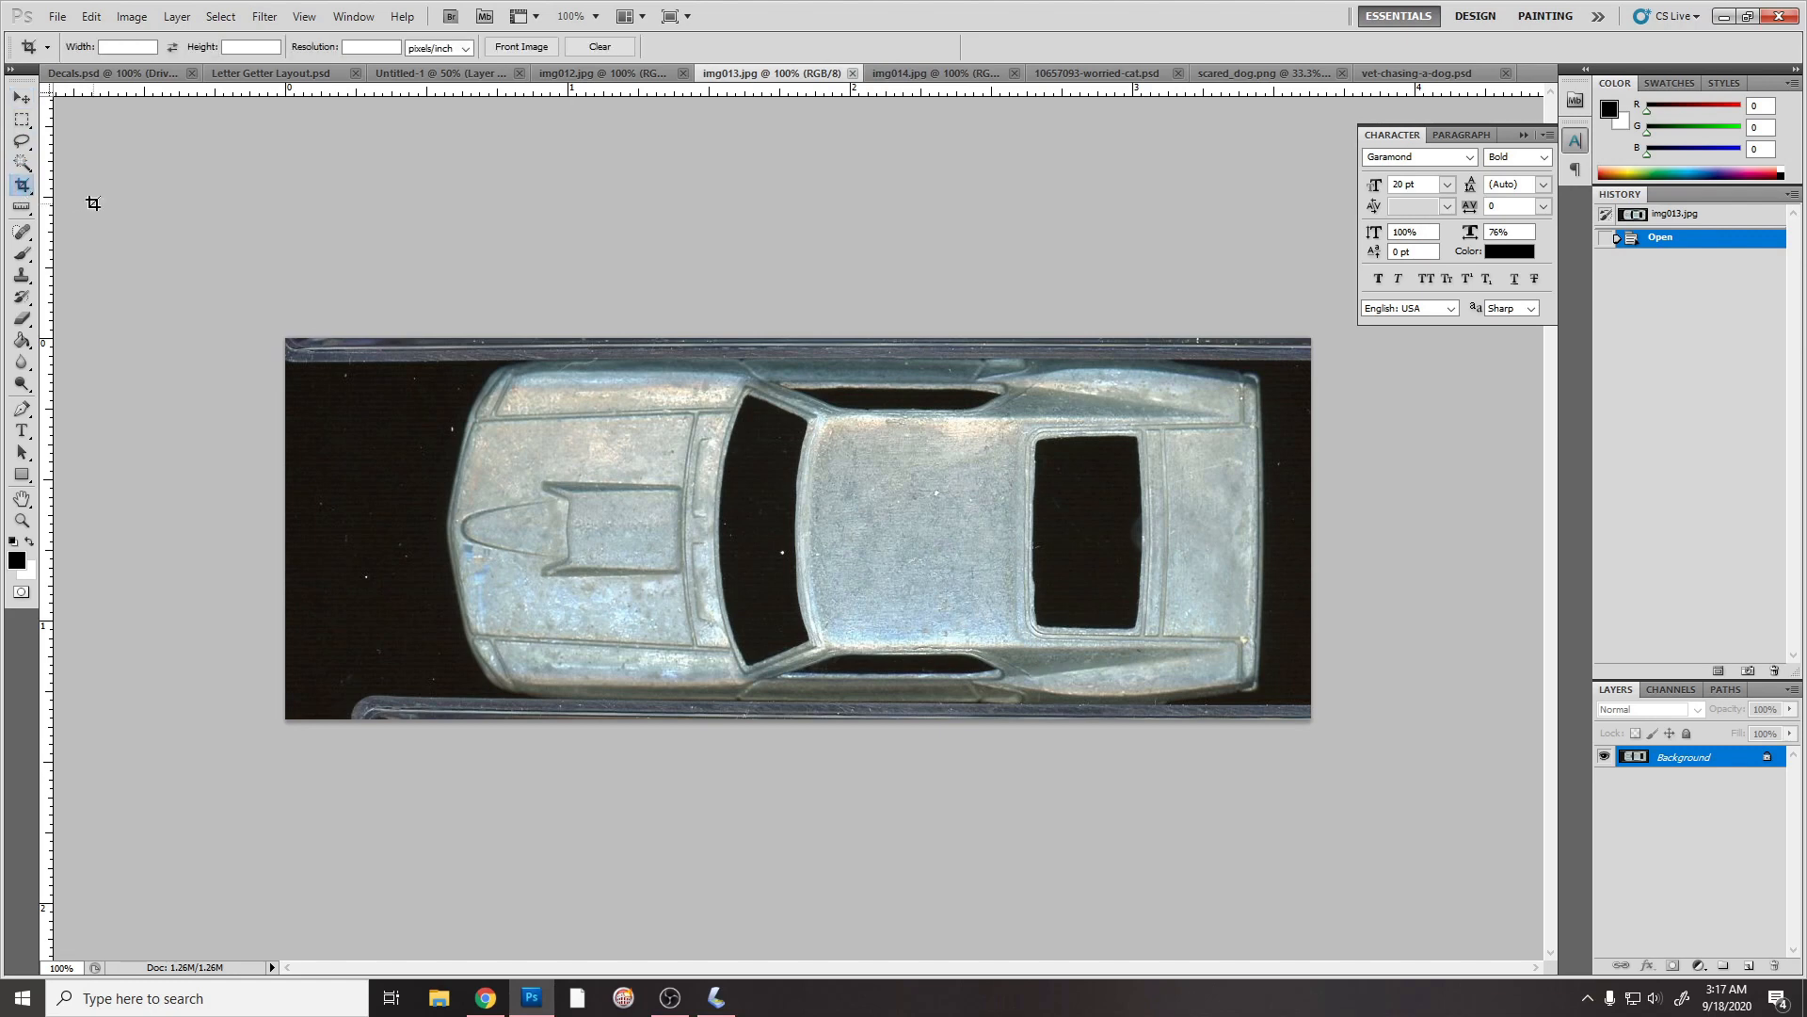
left_click_drag(421, 306, 1295, 811)
double_click(528, 621)
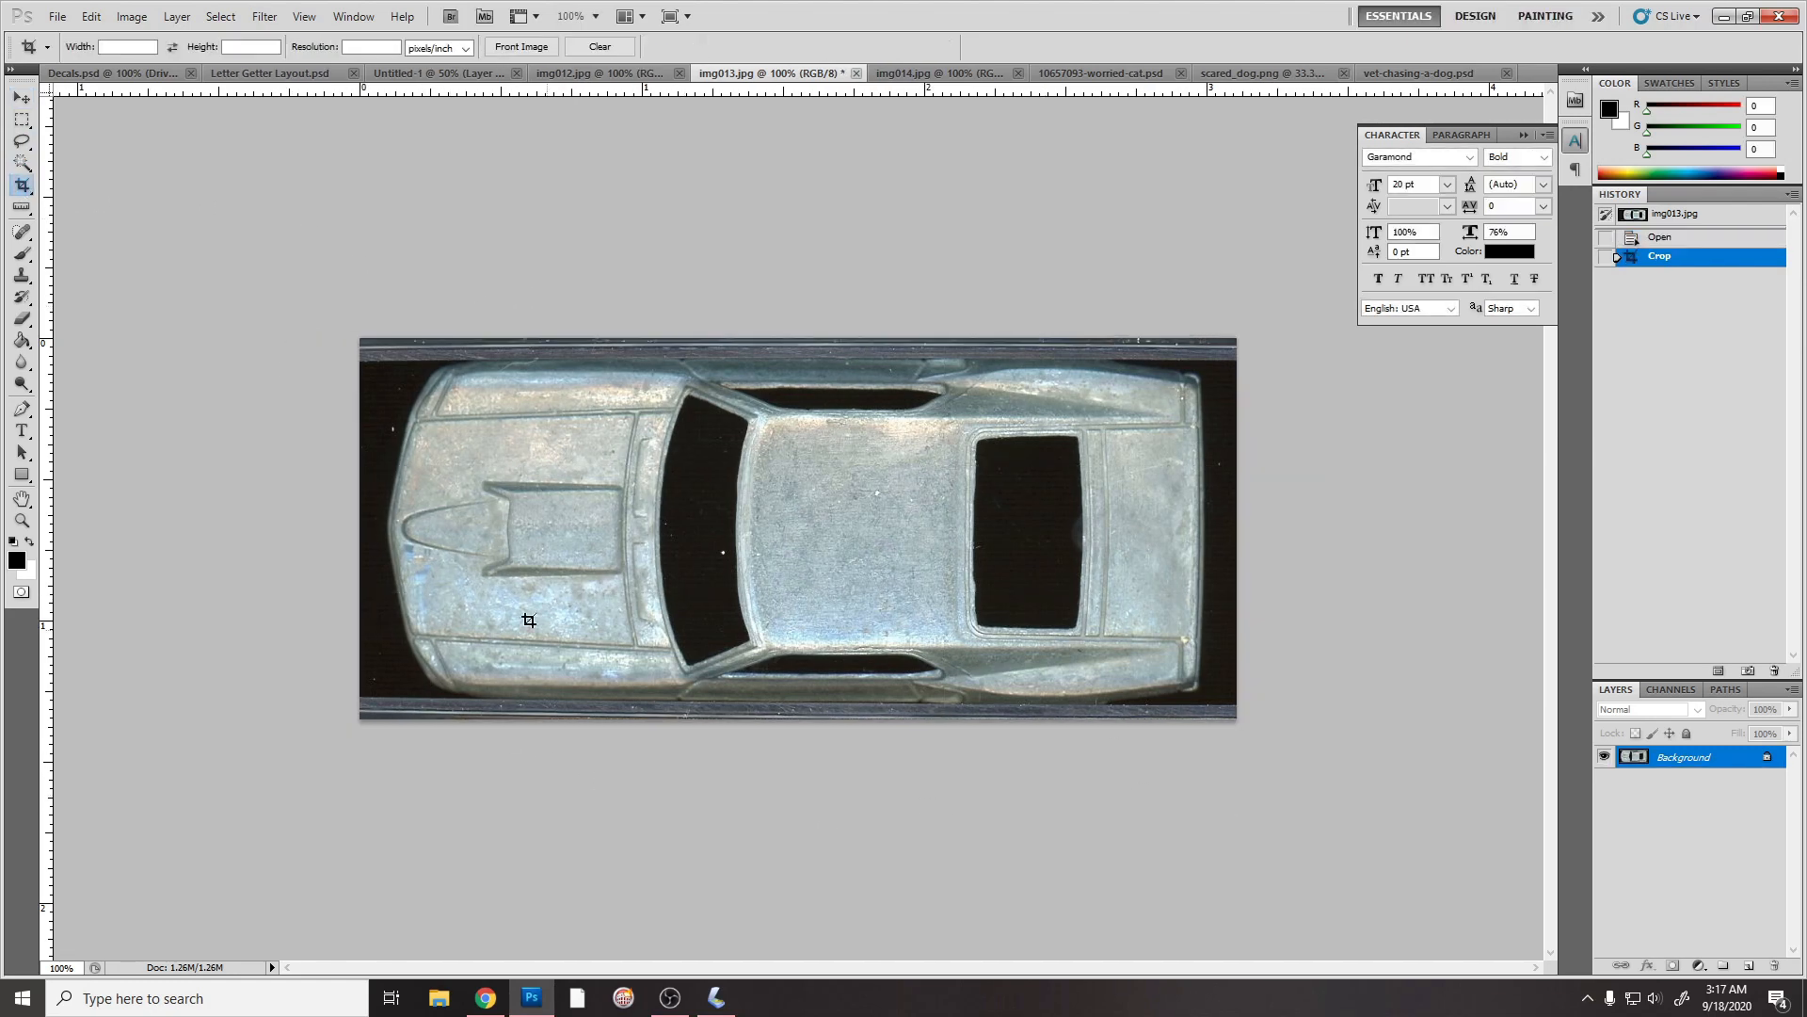
Step: Copy the cropped top view into Untitled-1 below the side views, and the rear view from img014.jpg beneath it
left_click(21, 97)
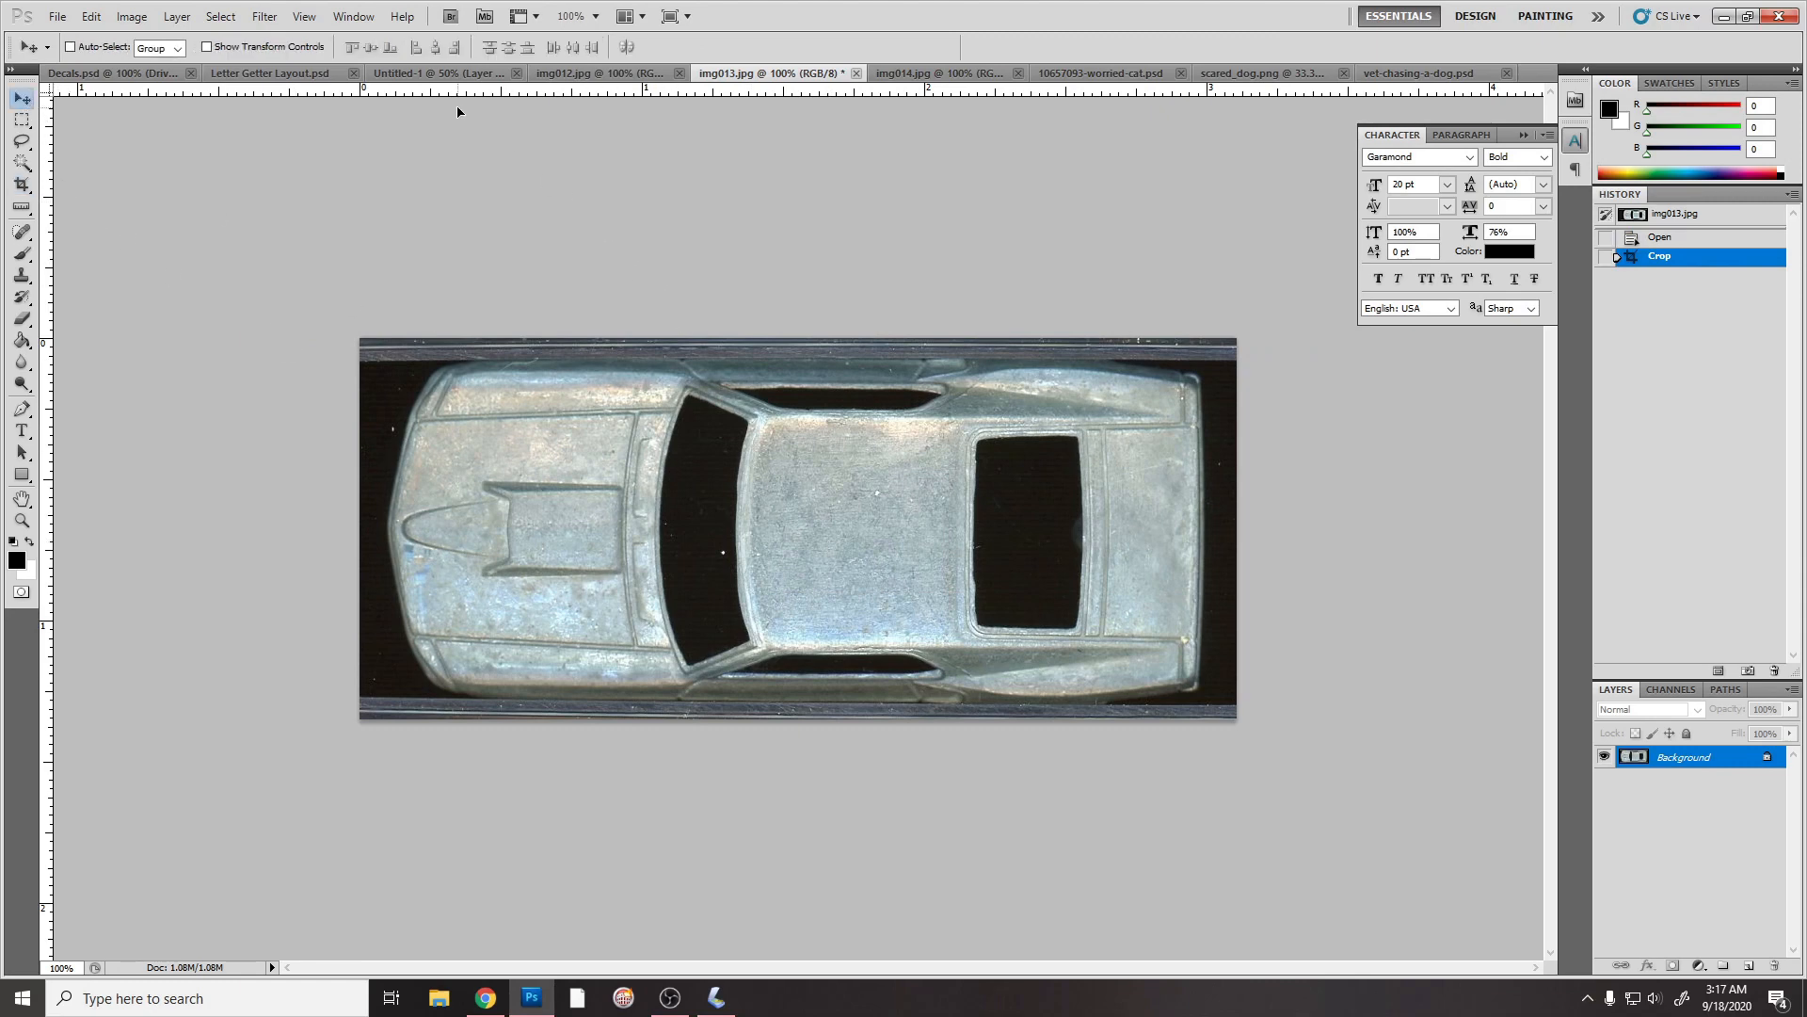
left_click_drag(440, 74, 821, 550)
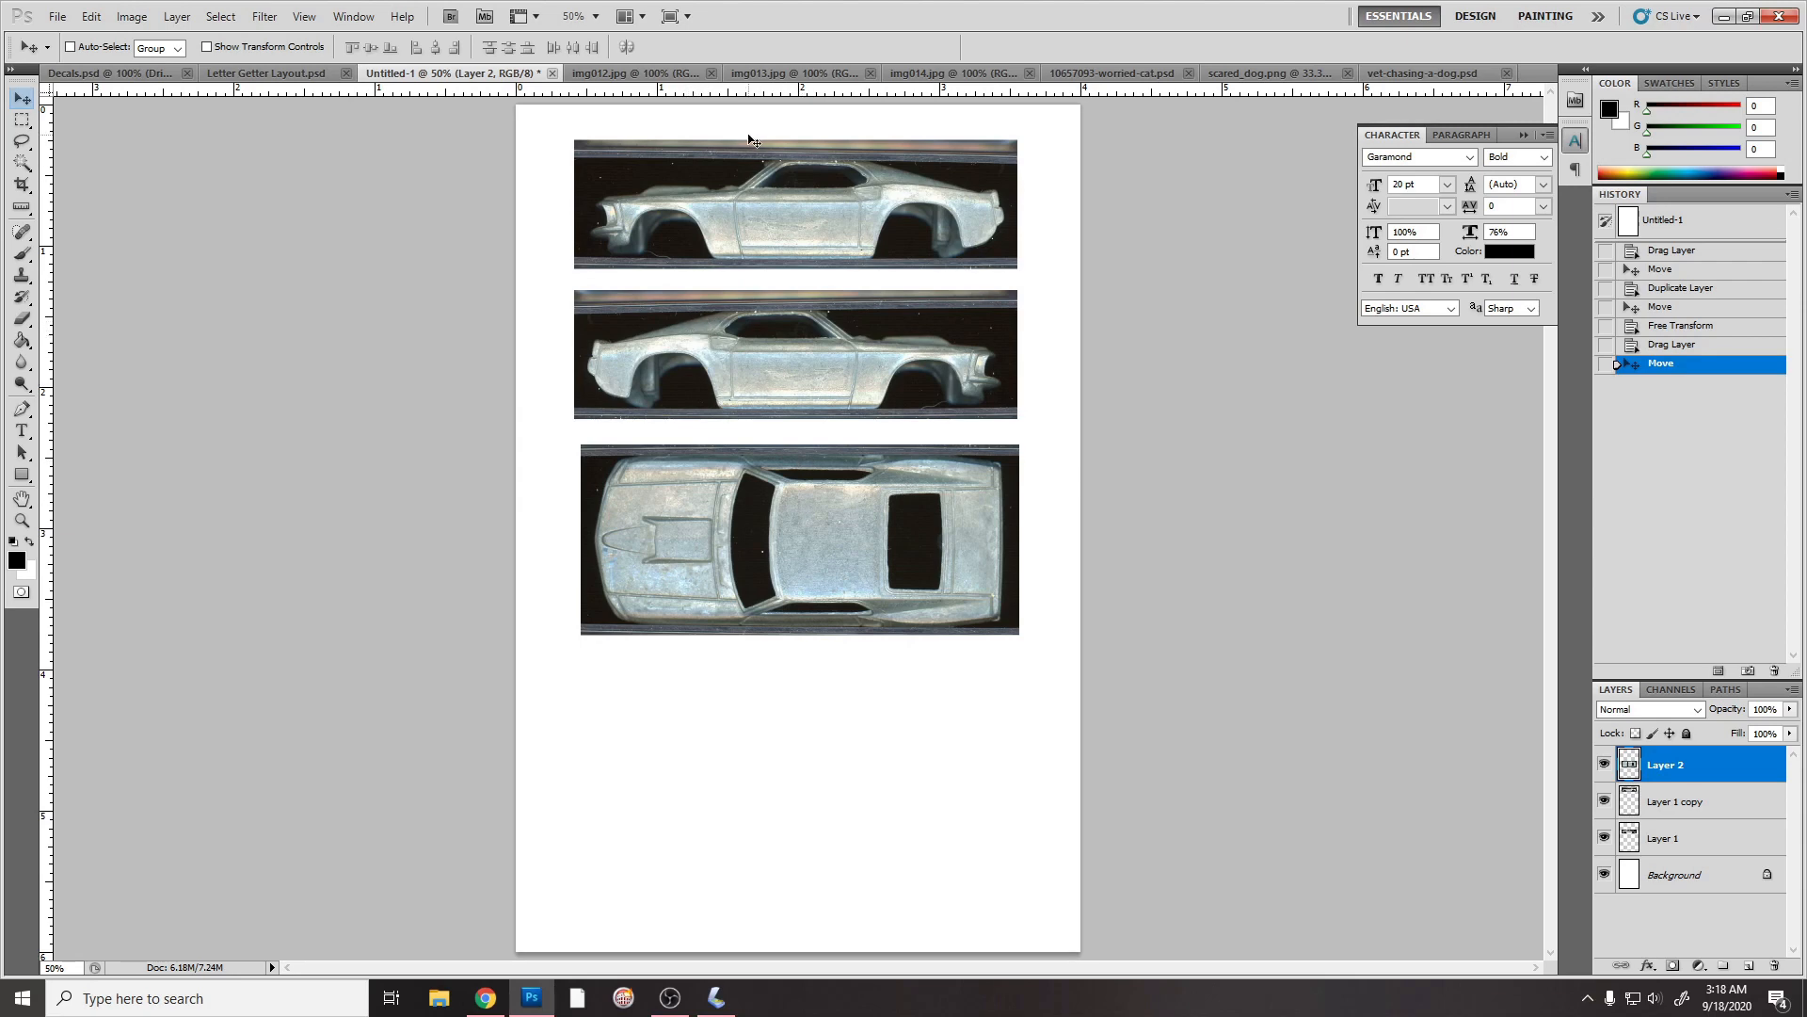
left_click(948, 73)
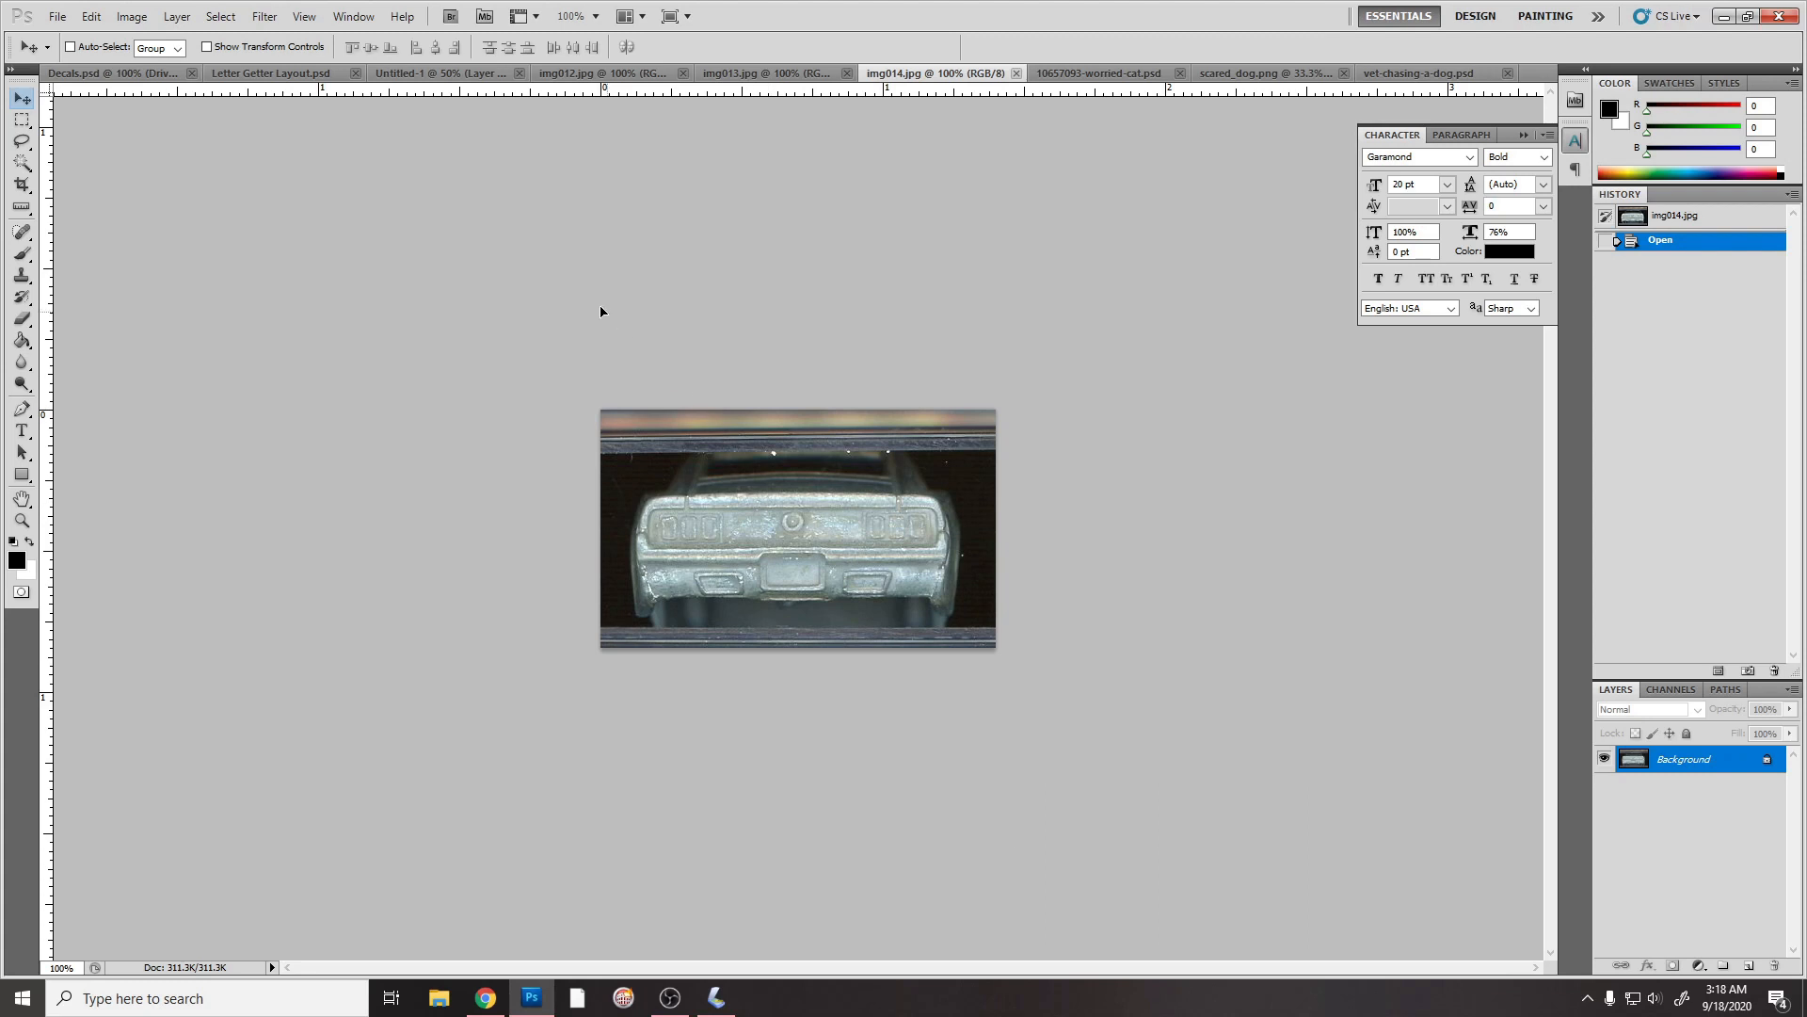
left_click_drag(401, 79, 803, 733)
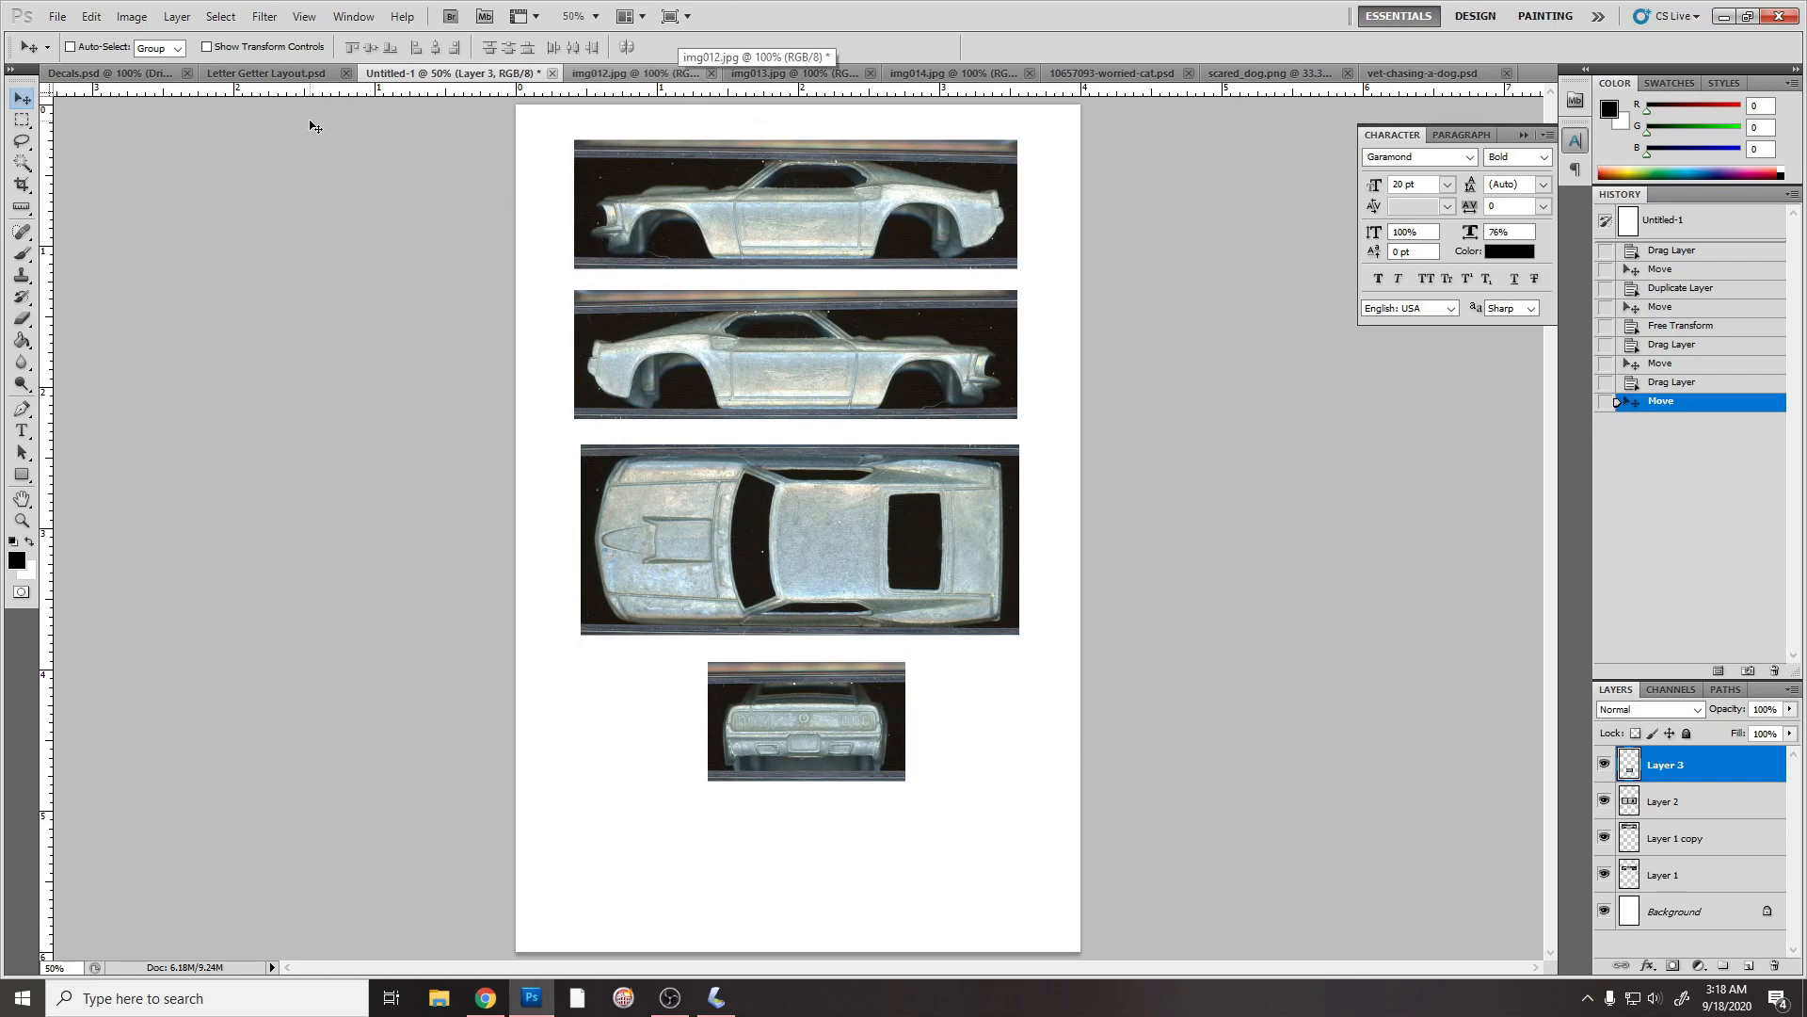
Step: Look at the finished van layout in Letter Getter Layout.psd and the mail truck artwork in Decals.psd
left_click(262, 75)
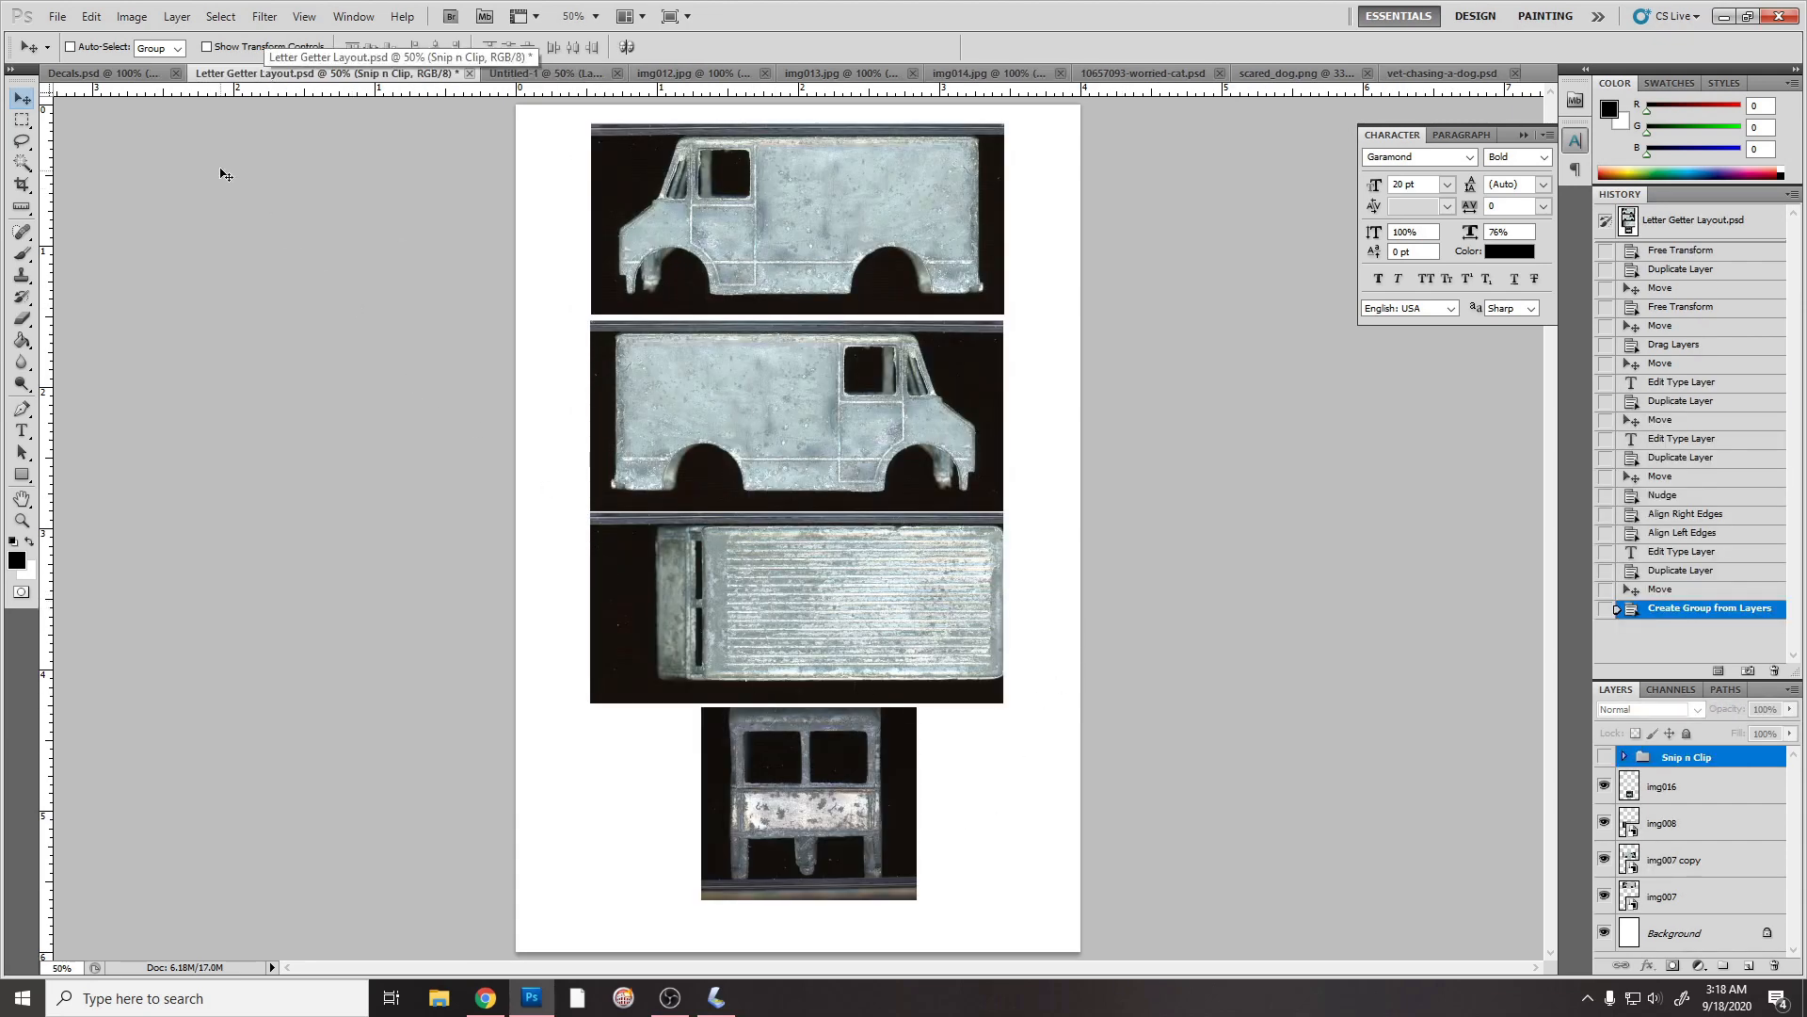
left_click(101, 74)
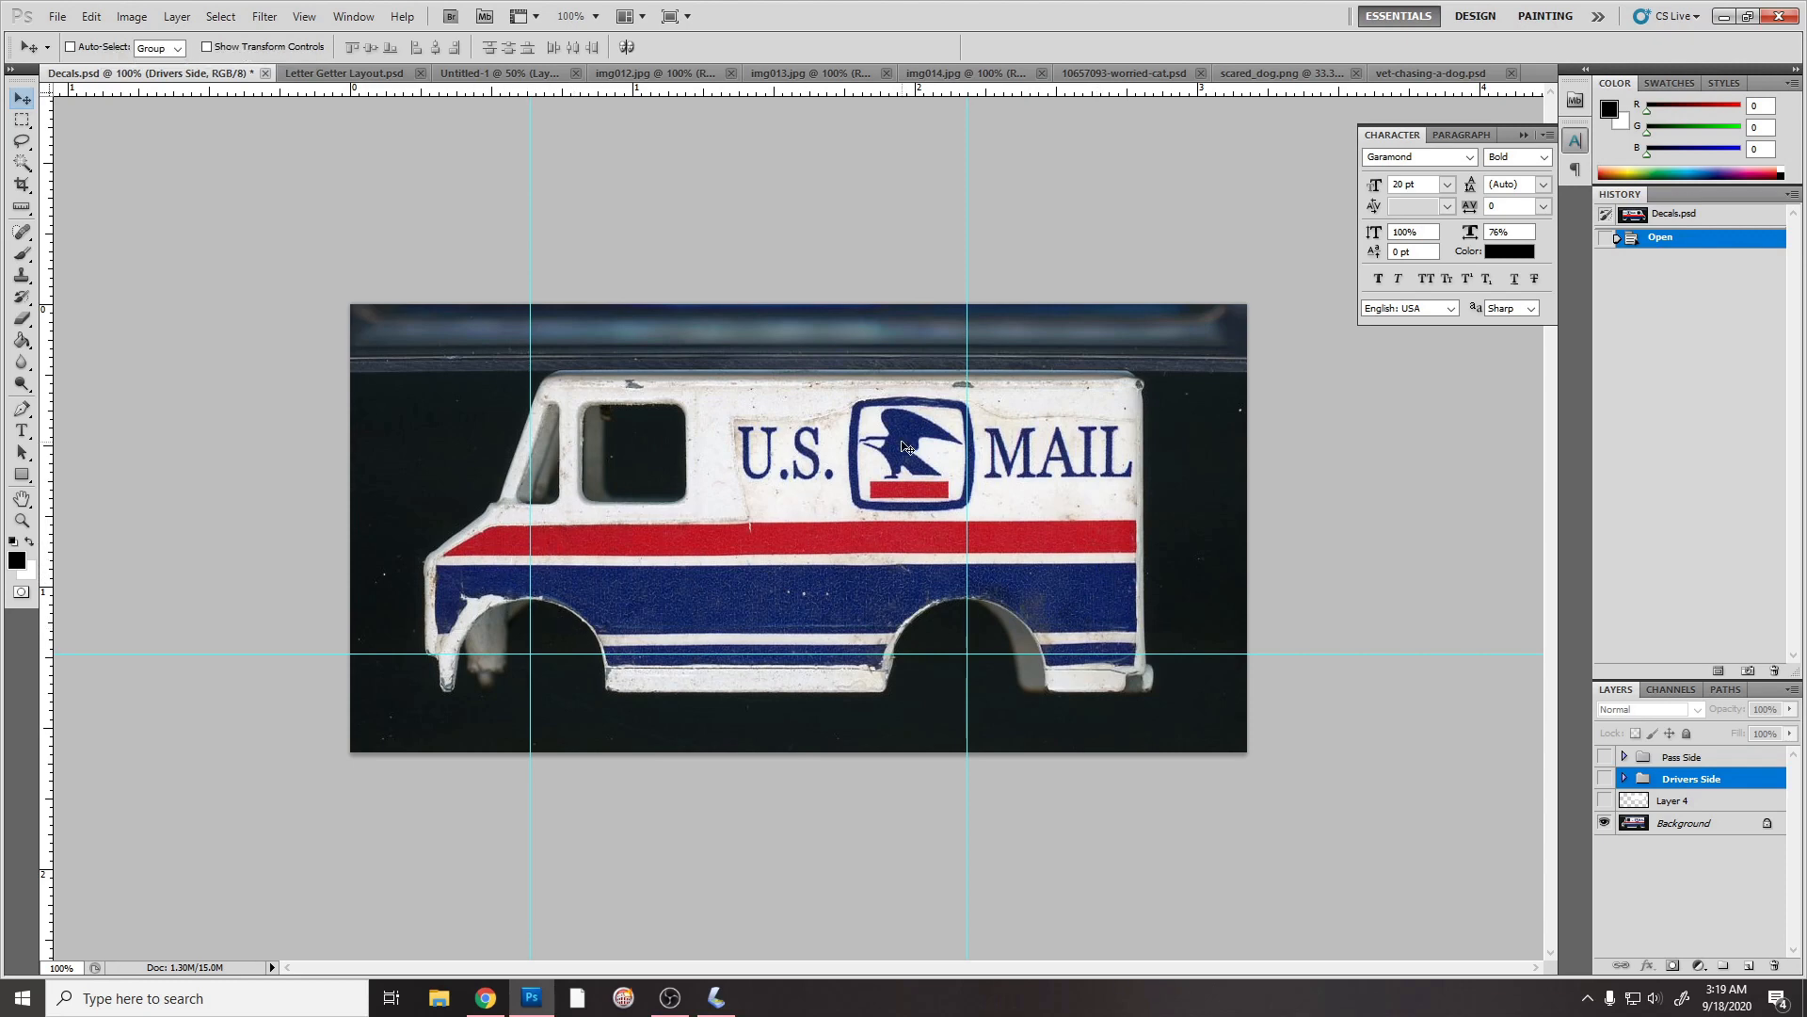
Step: Show the Drivers Side group in Decals.psd and copy its Layer 5 through Layer 1 onto the upper van side view in Letter Getter Layout.psd
left_click(1603, 780)
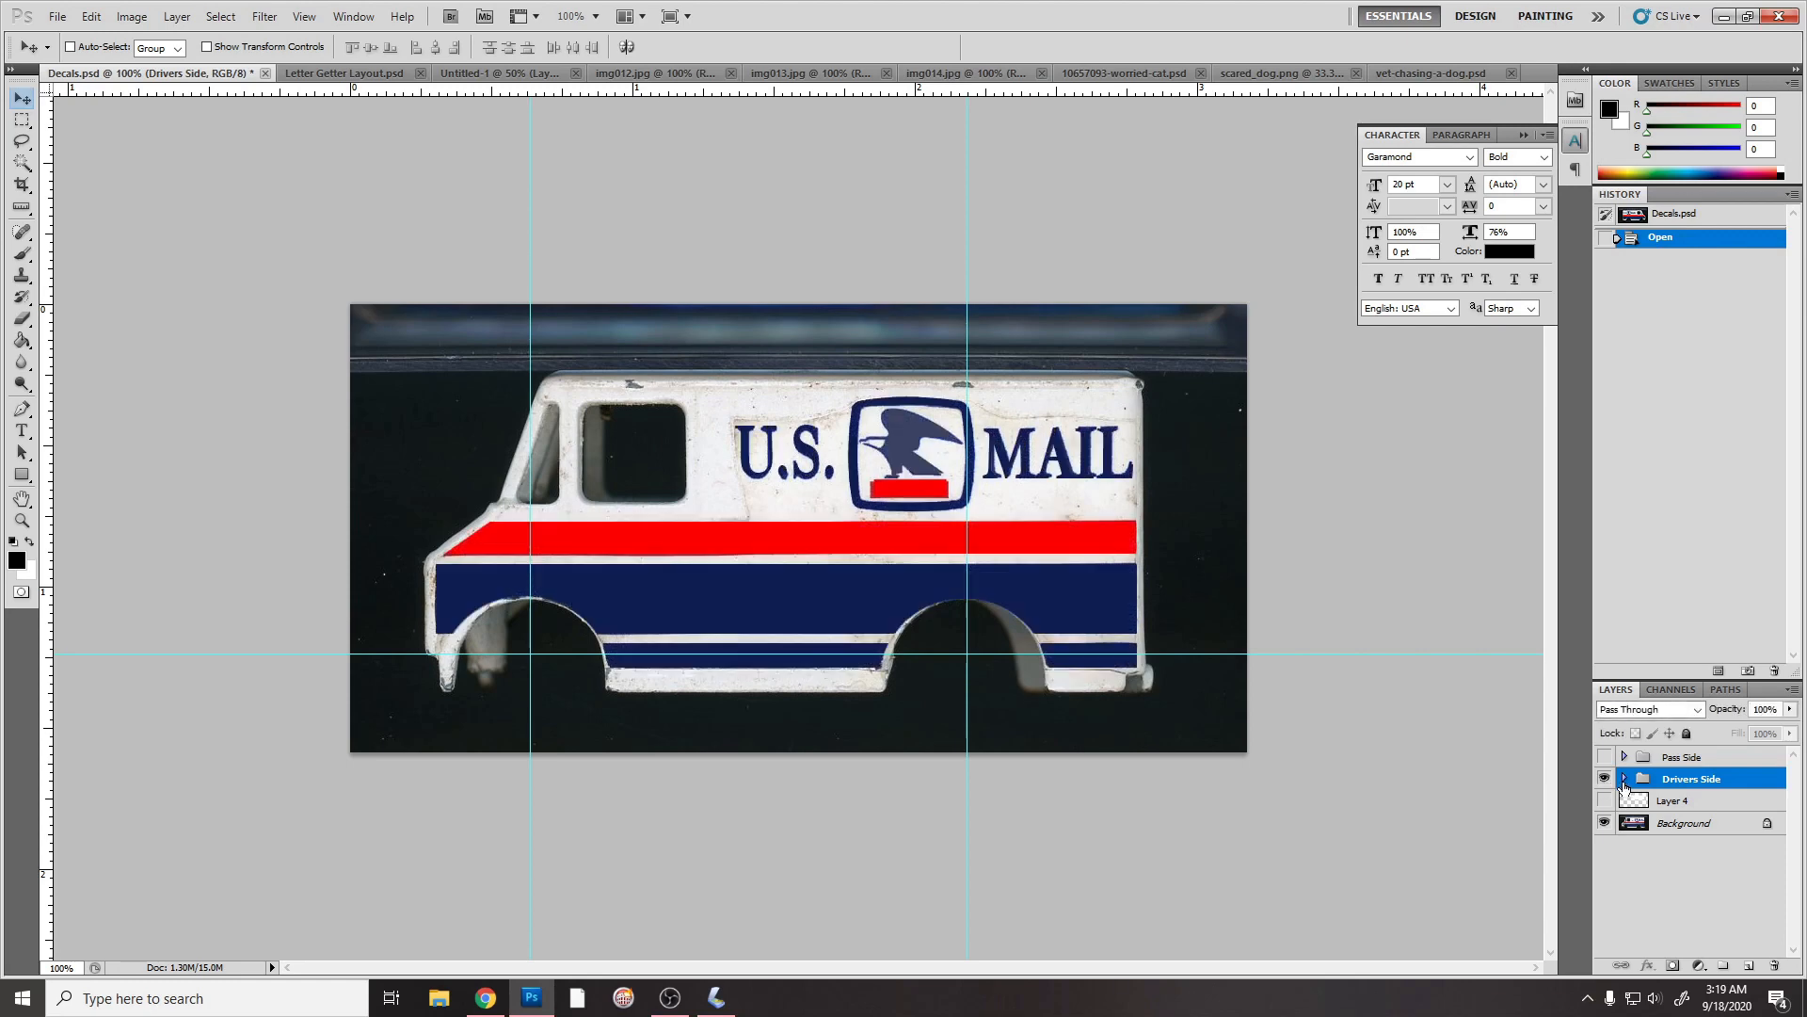
left_click(1624, 781)
left_click(1671, 810)
scroll(1675, 894, "down", 1)
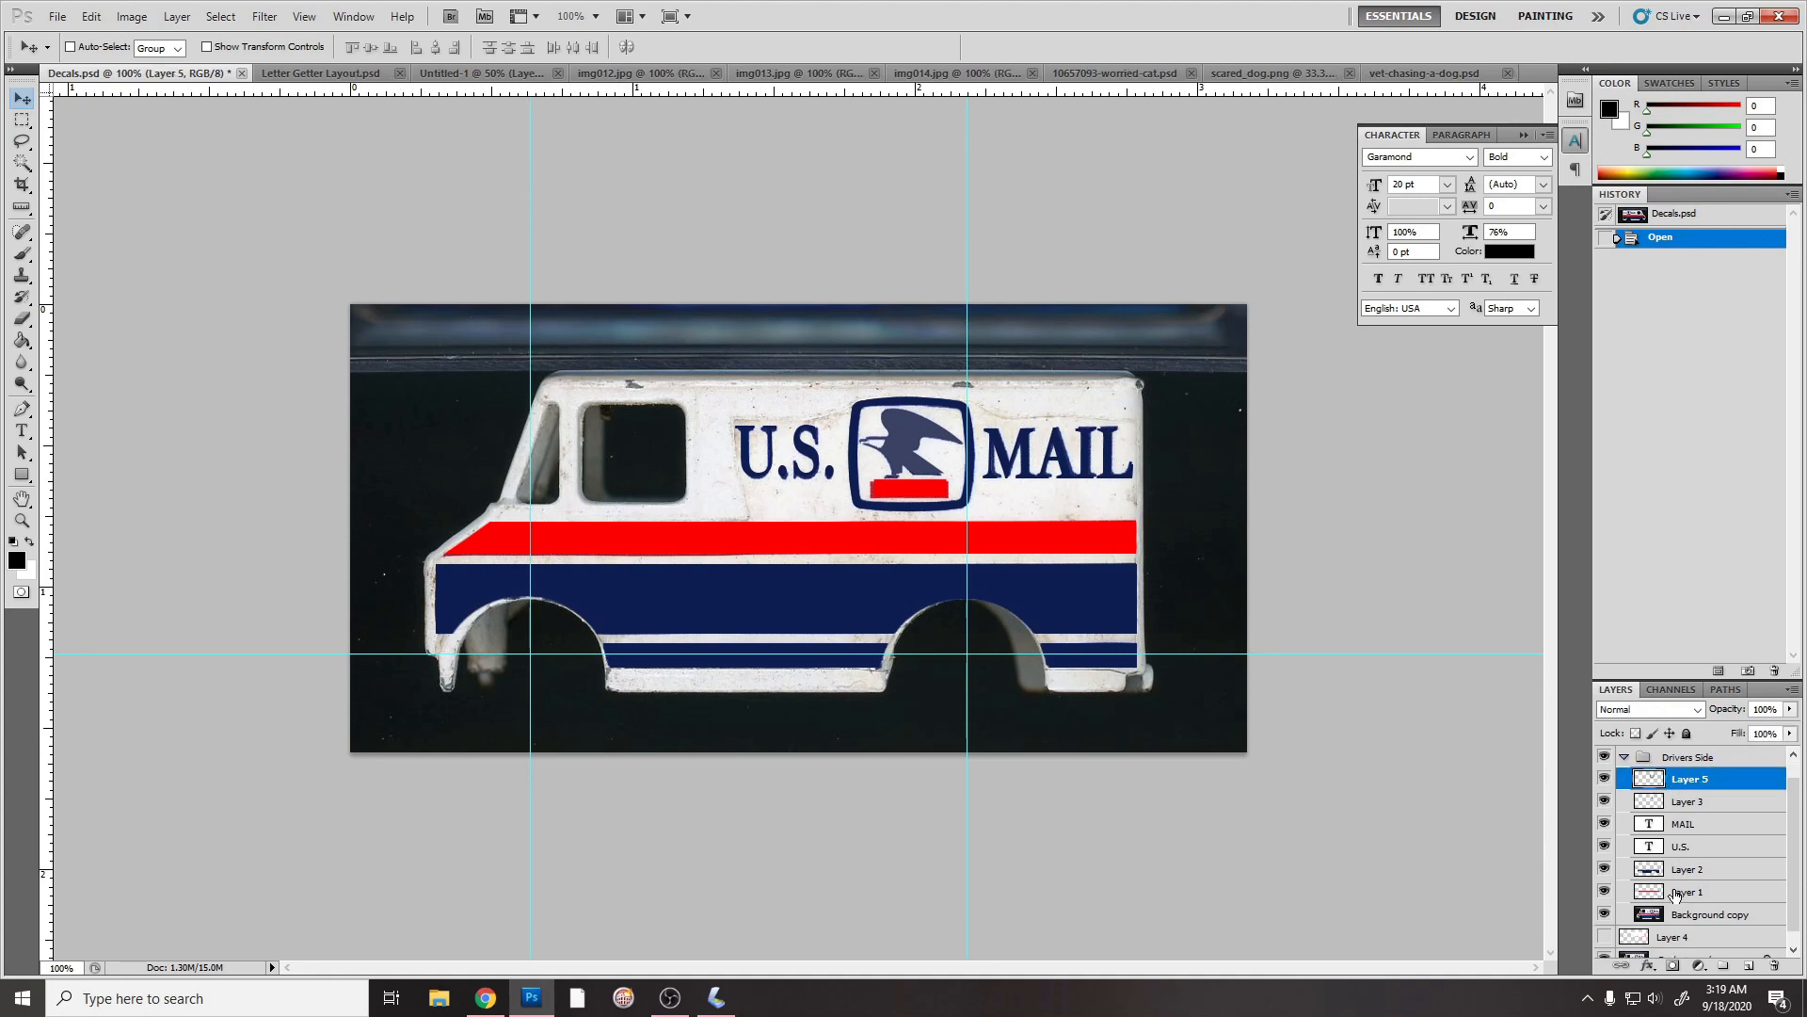
left_click(1684, 895, "shift")
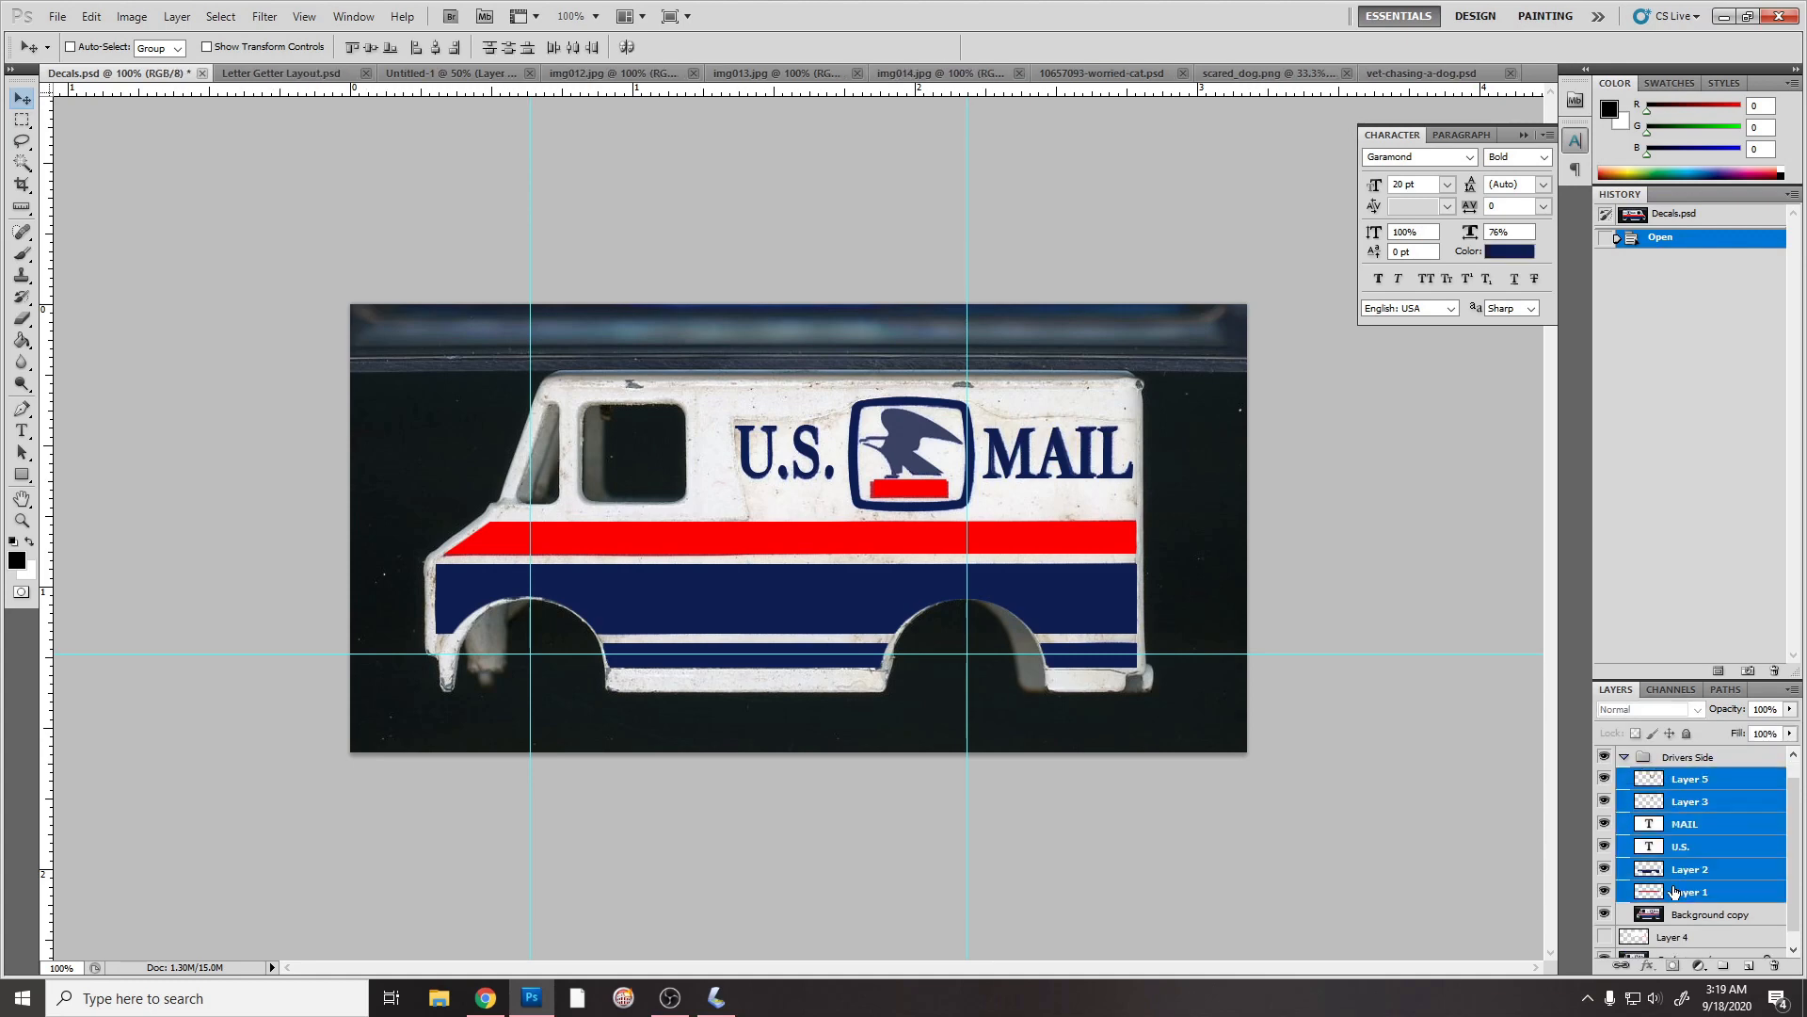
left_click_drag(815, 565, 818, 231)
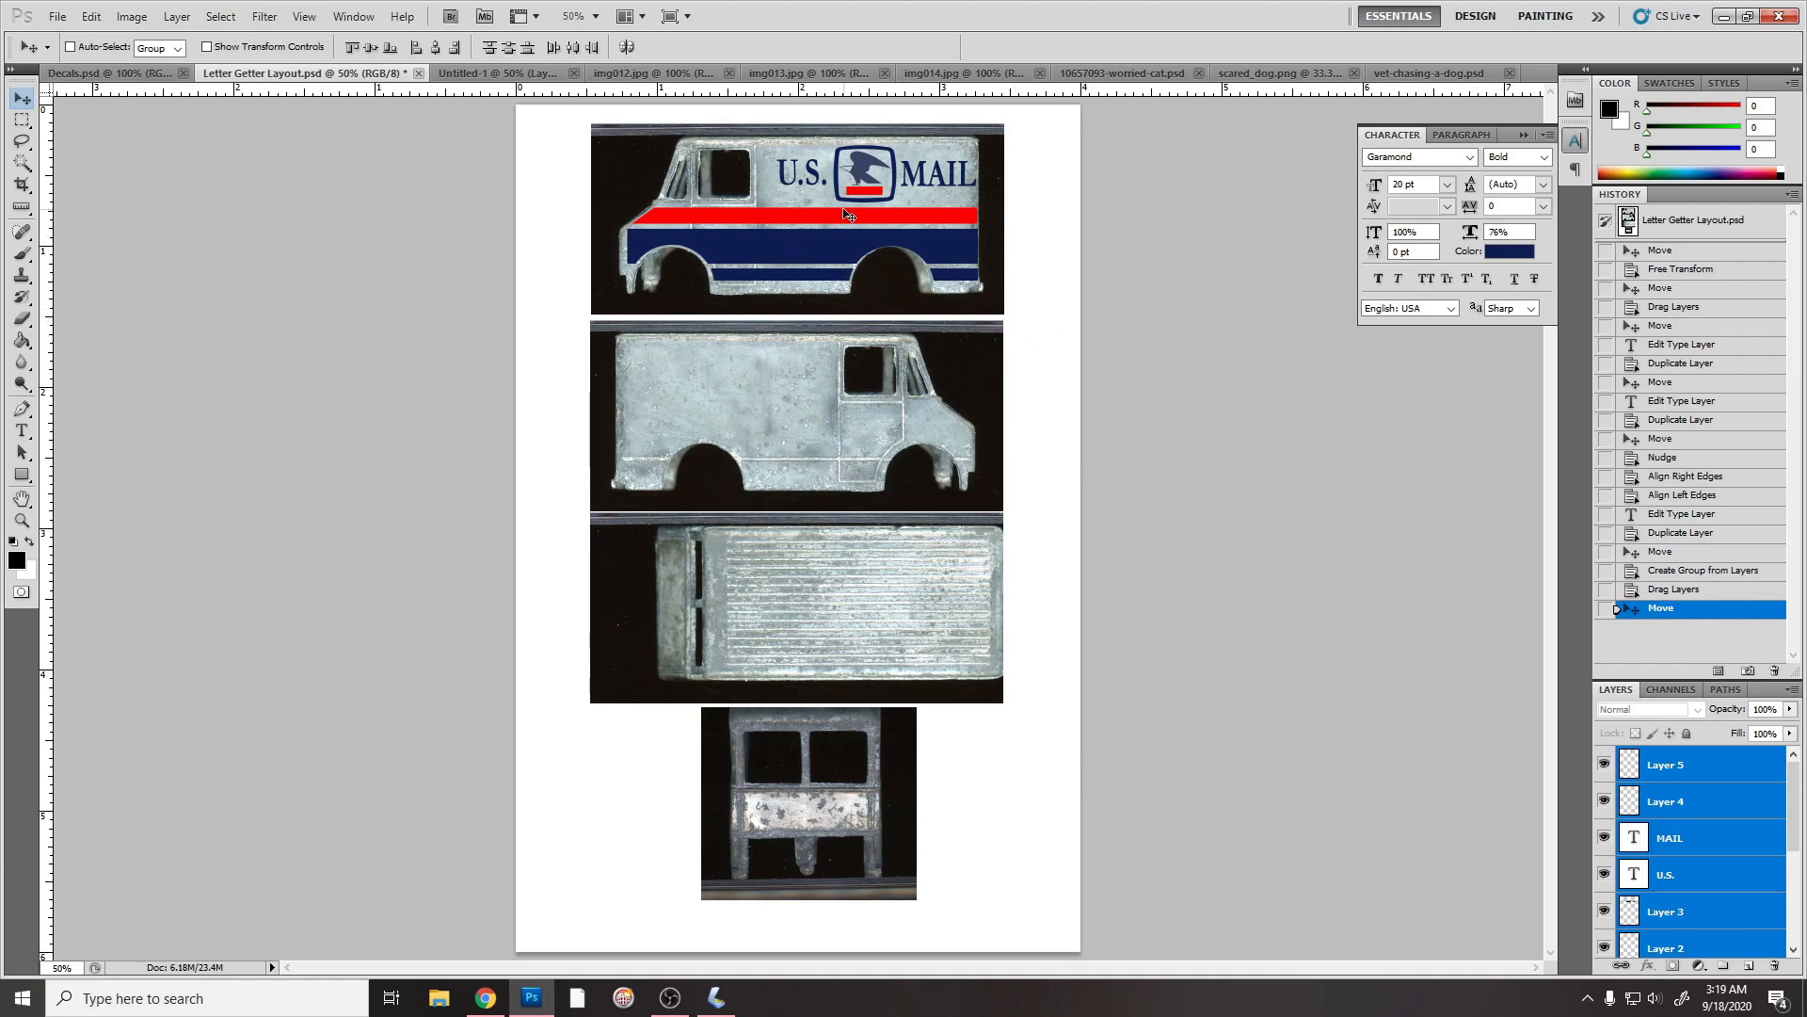
Step: Compare the artwork in Decals.psd with the layout, then revert Letter Getter Layout.psd to its Create Group from Layers history state
left_click(111, 73)
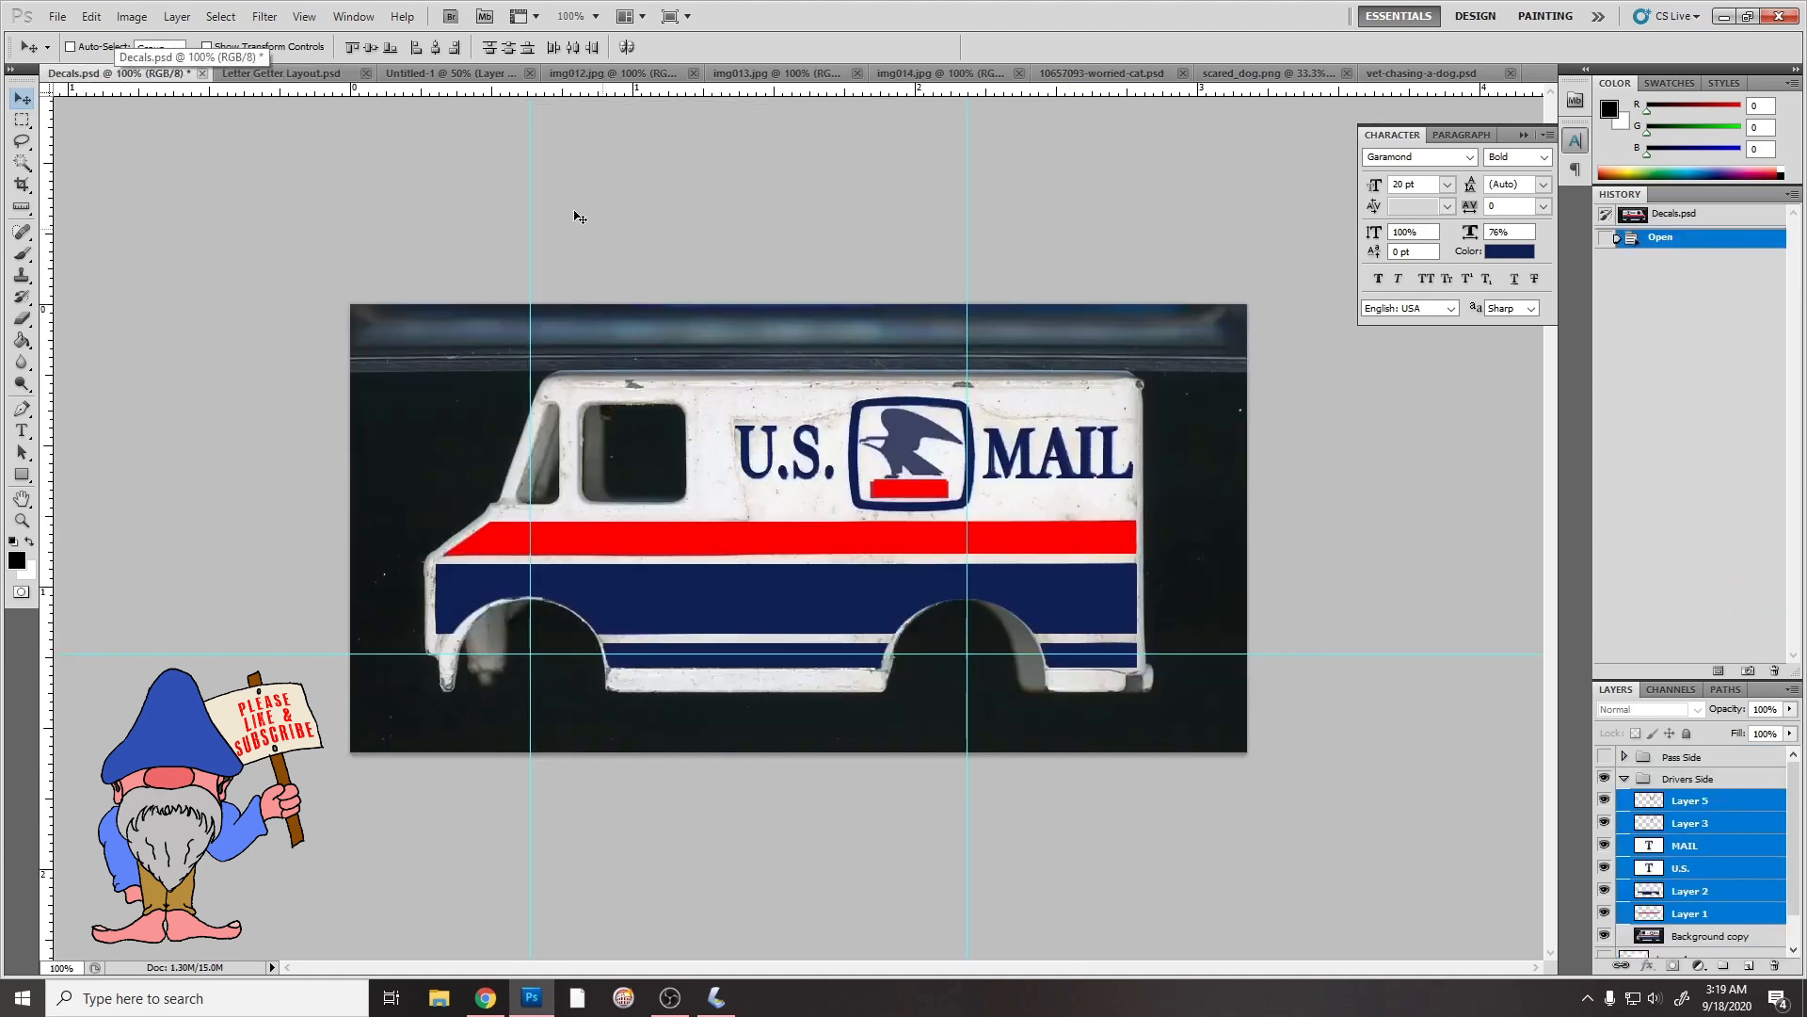
left_click(281, 74)
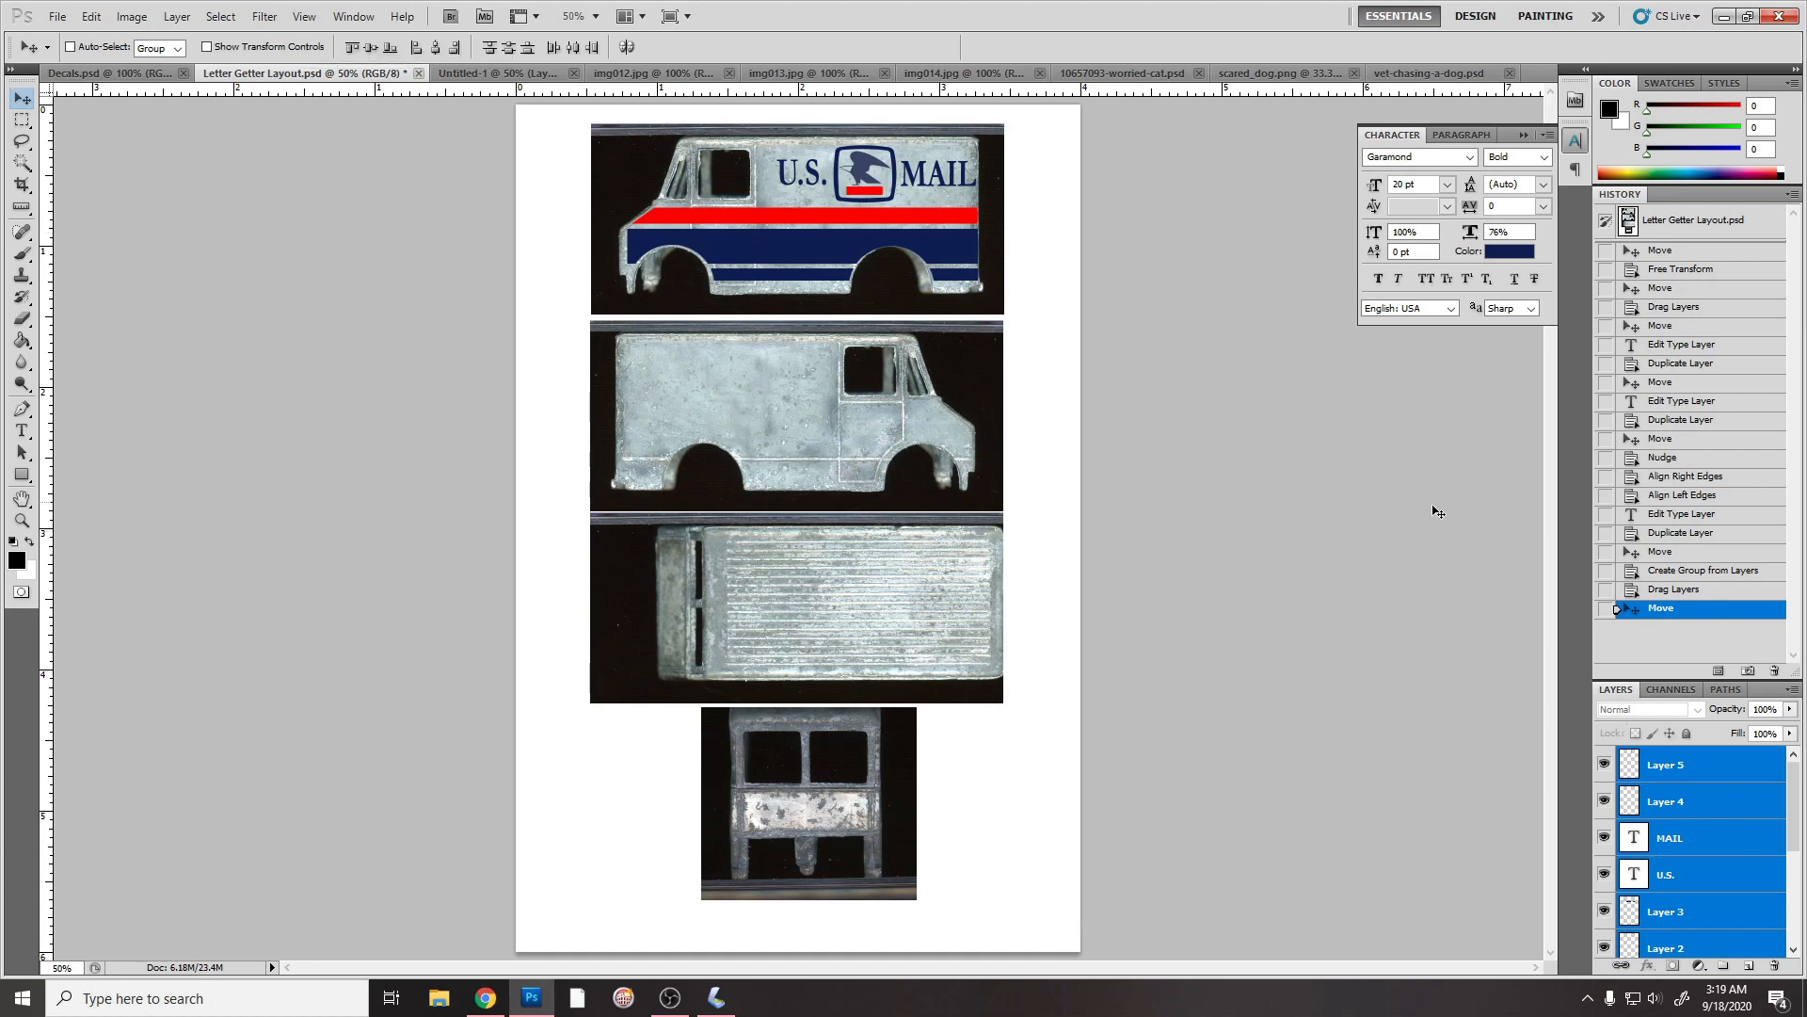
left_click(1682, 592)
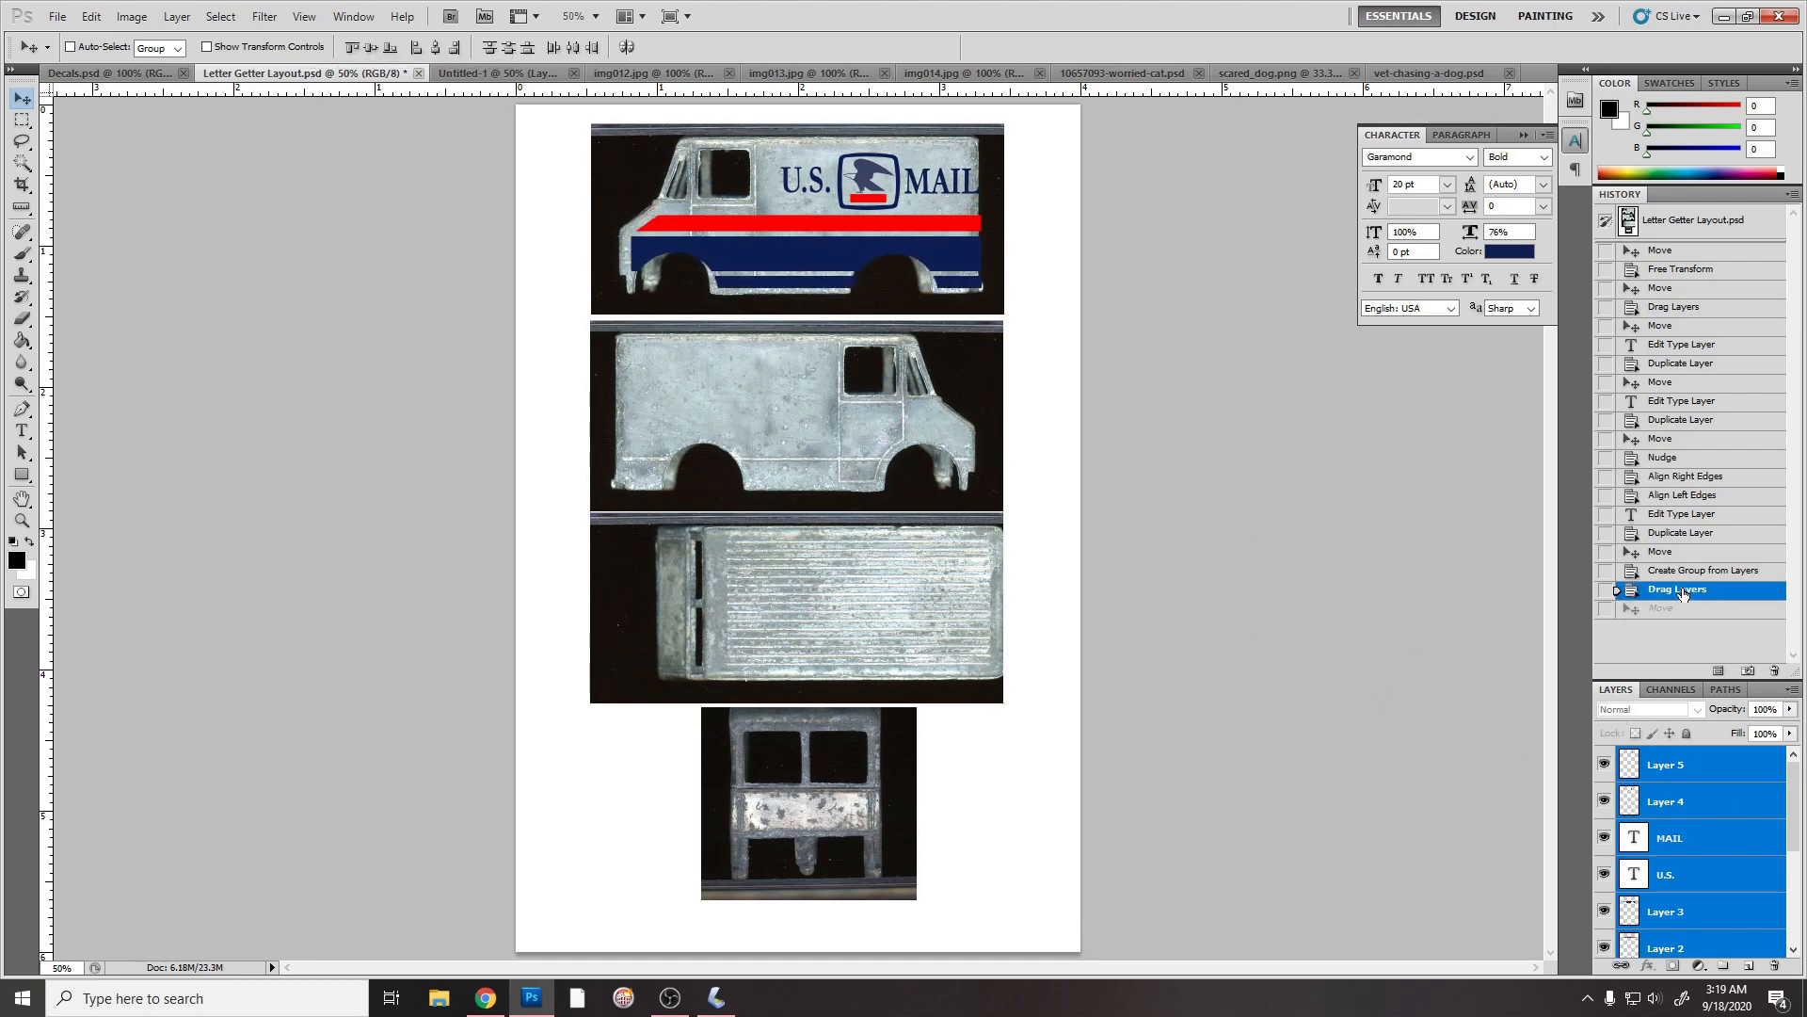
left_click(1681, 571)
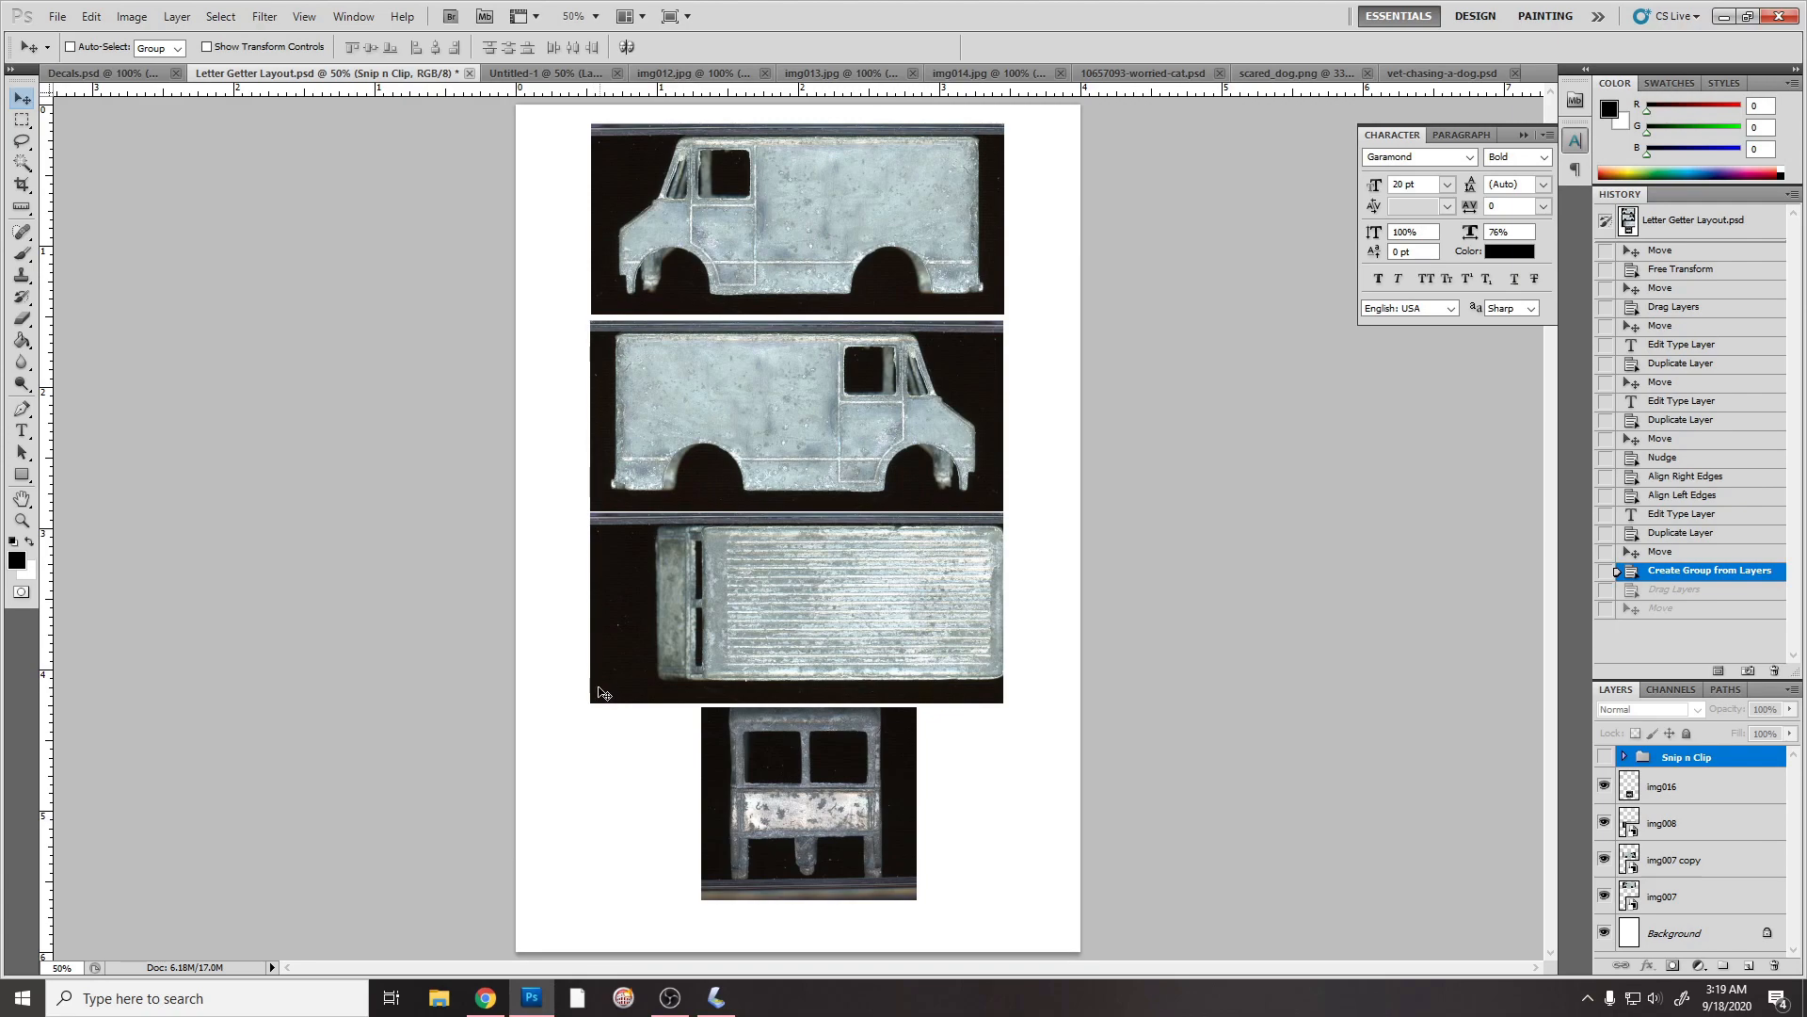
Step: Switch to Chrome, search the Brands of the World vector logo library for "coke", and look through the logos
left_click(486, 1000)
left_click(126, 37)
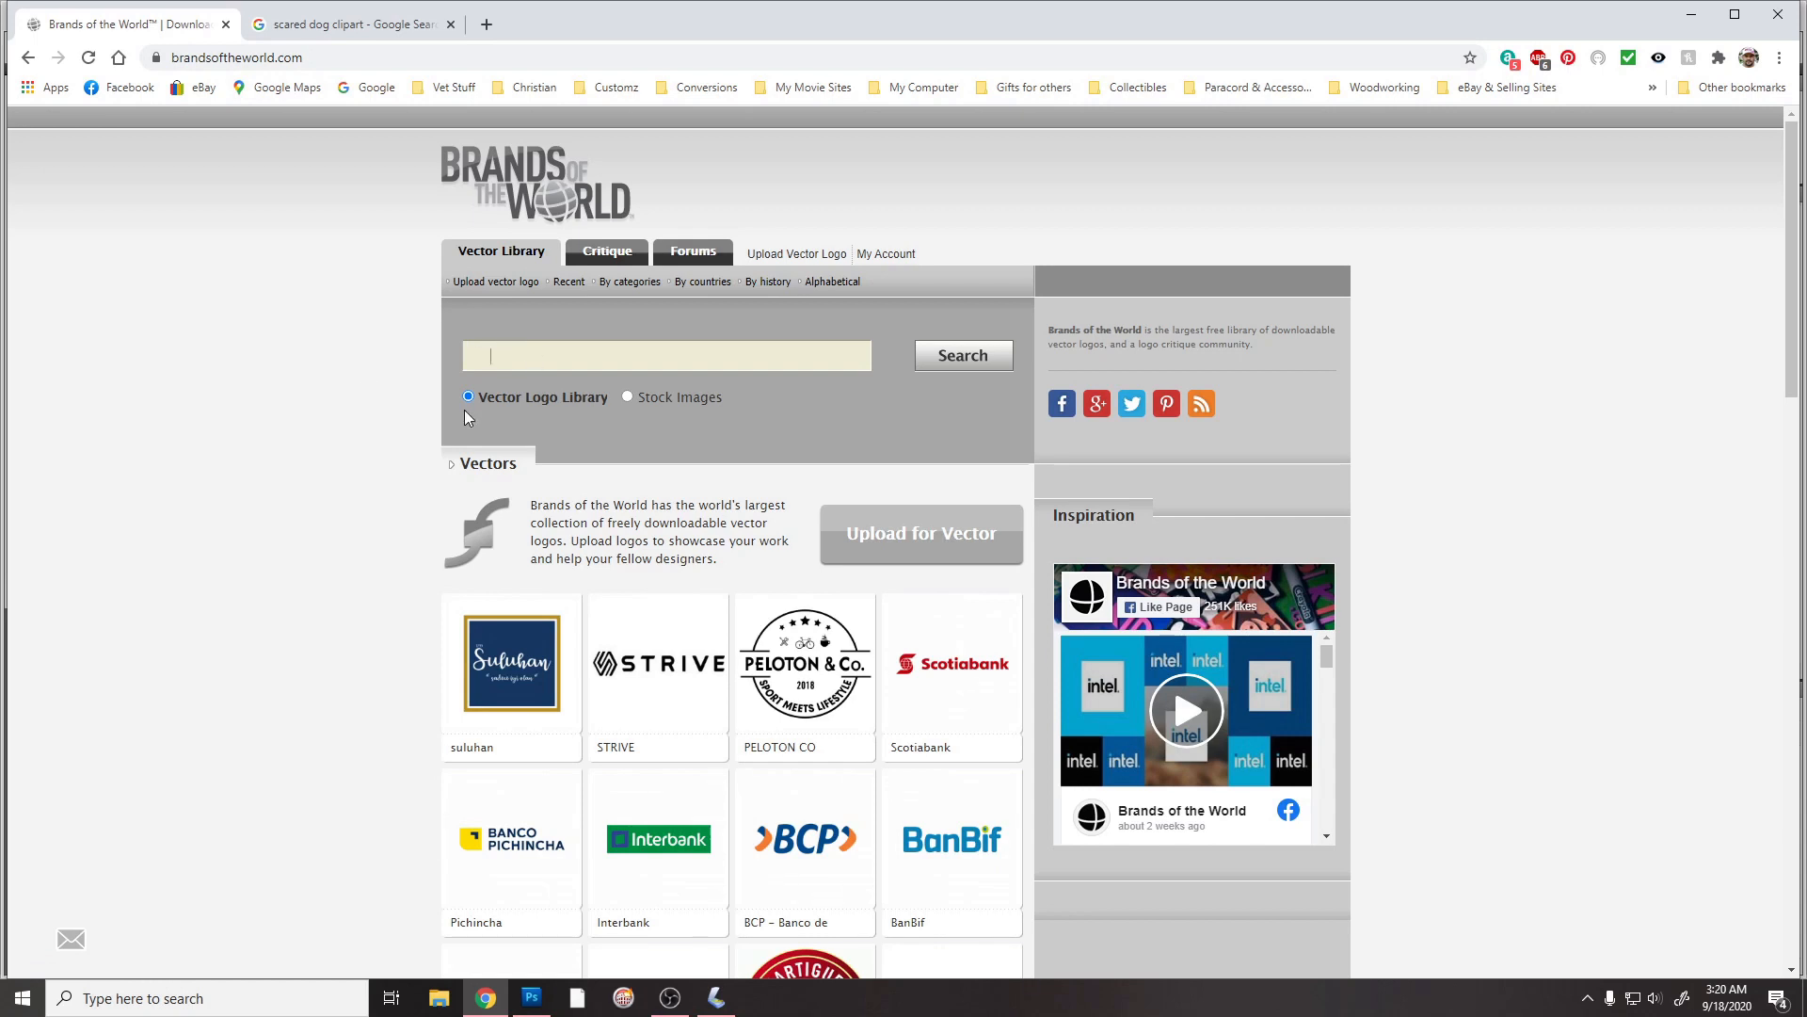
type("ke")
key("Return")
scroll(280, 442, "down", 2)
scroll(280, 443, "down", 1)
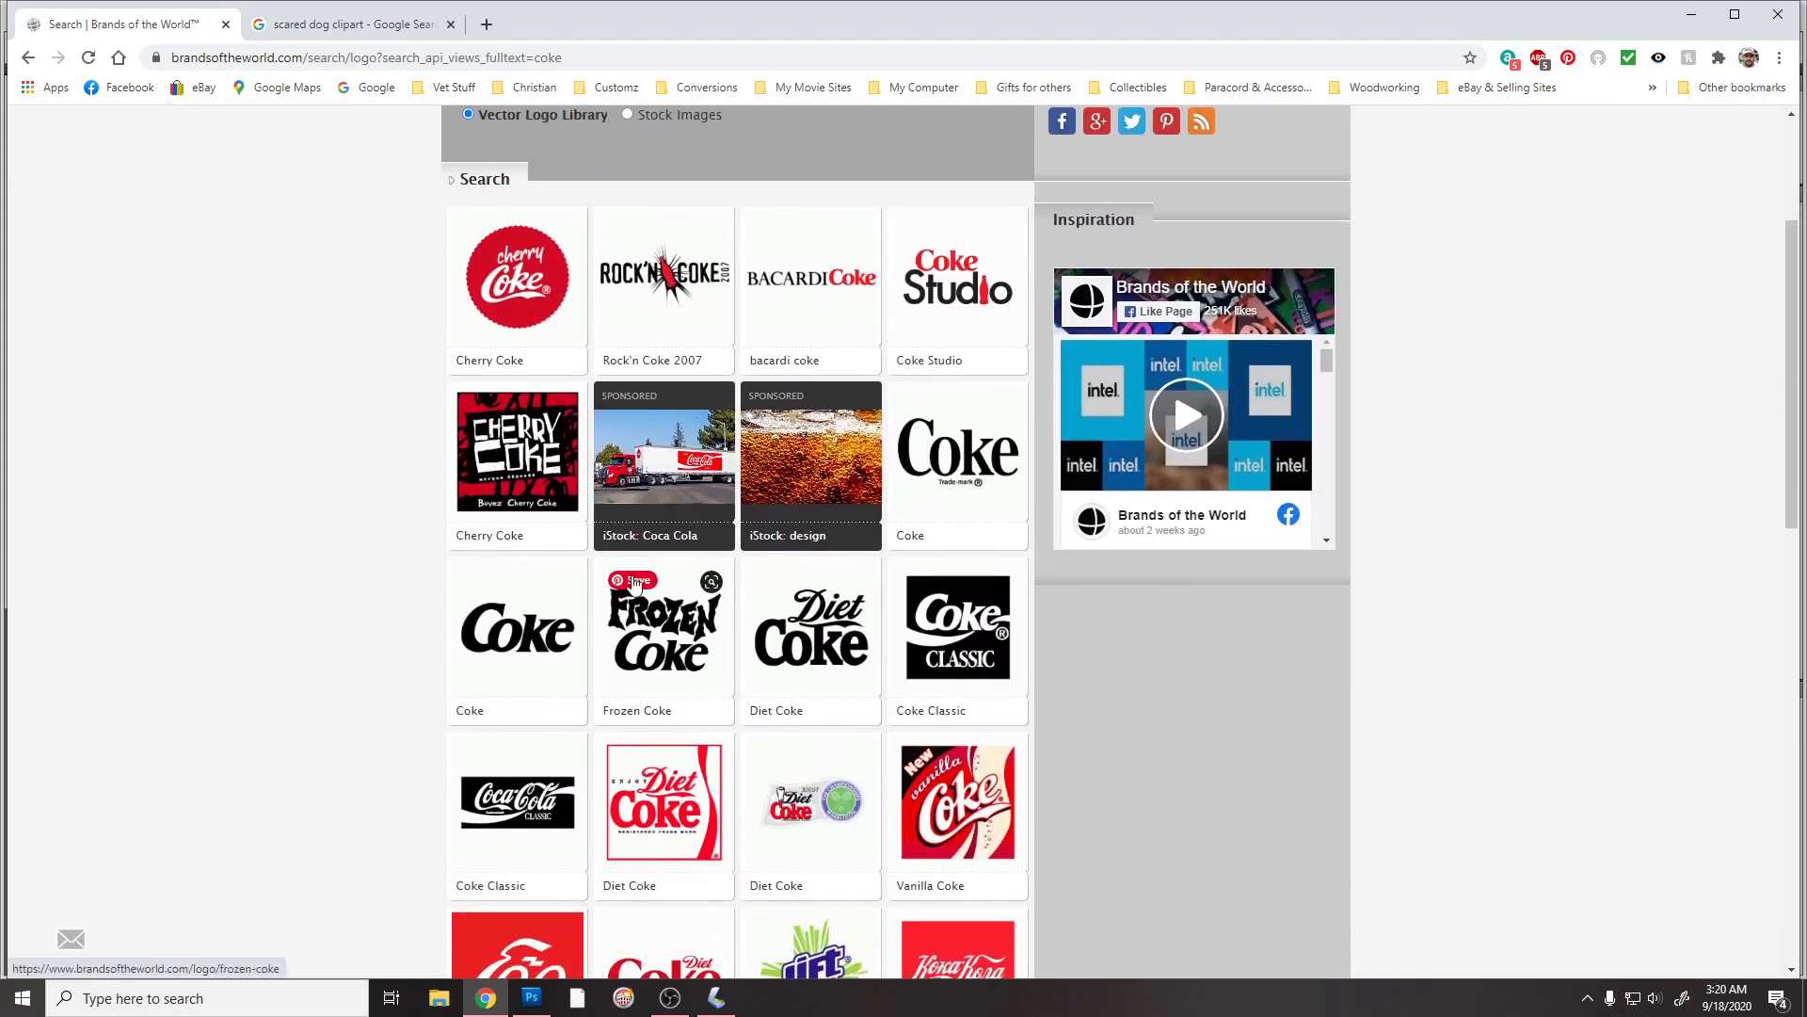
scroll(375, 623, "down", 3)
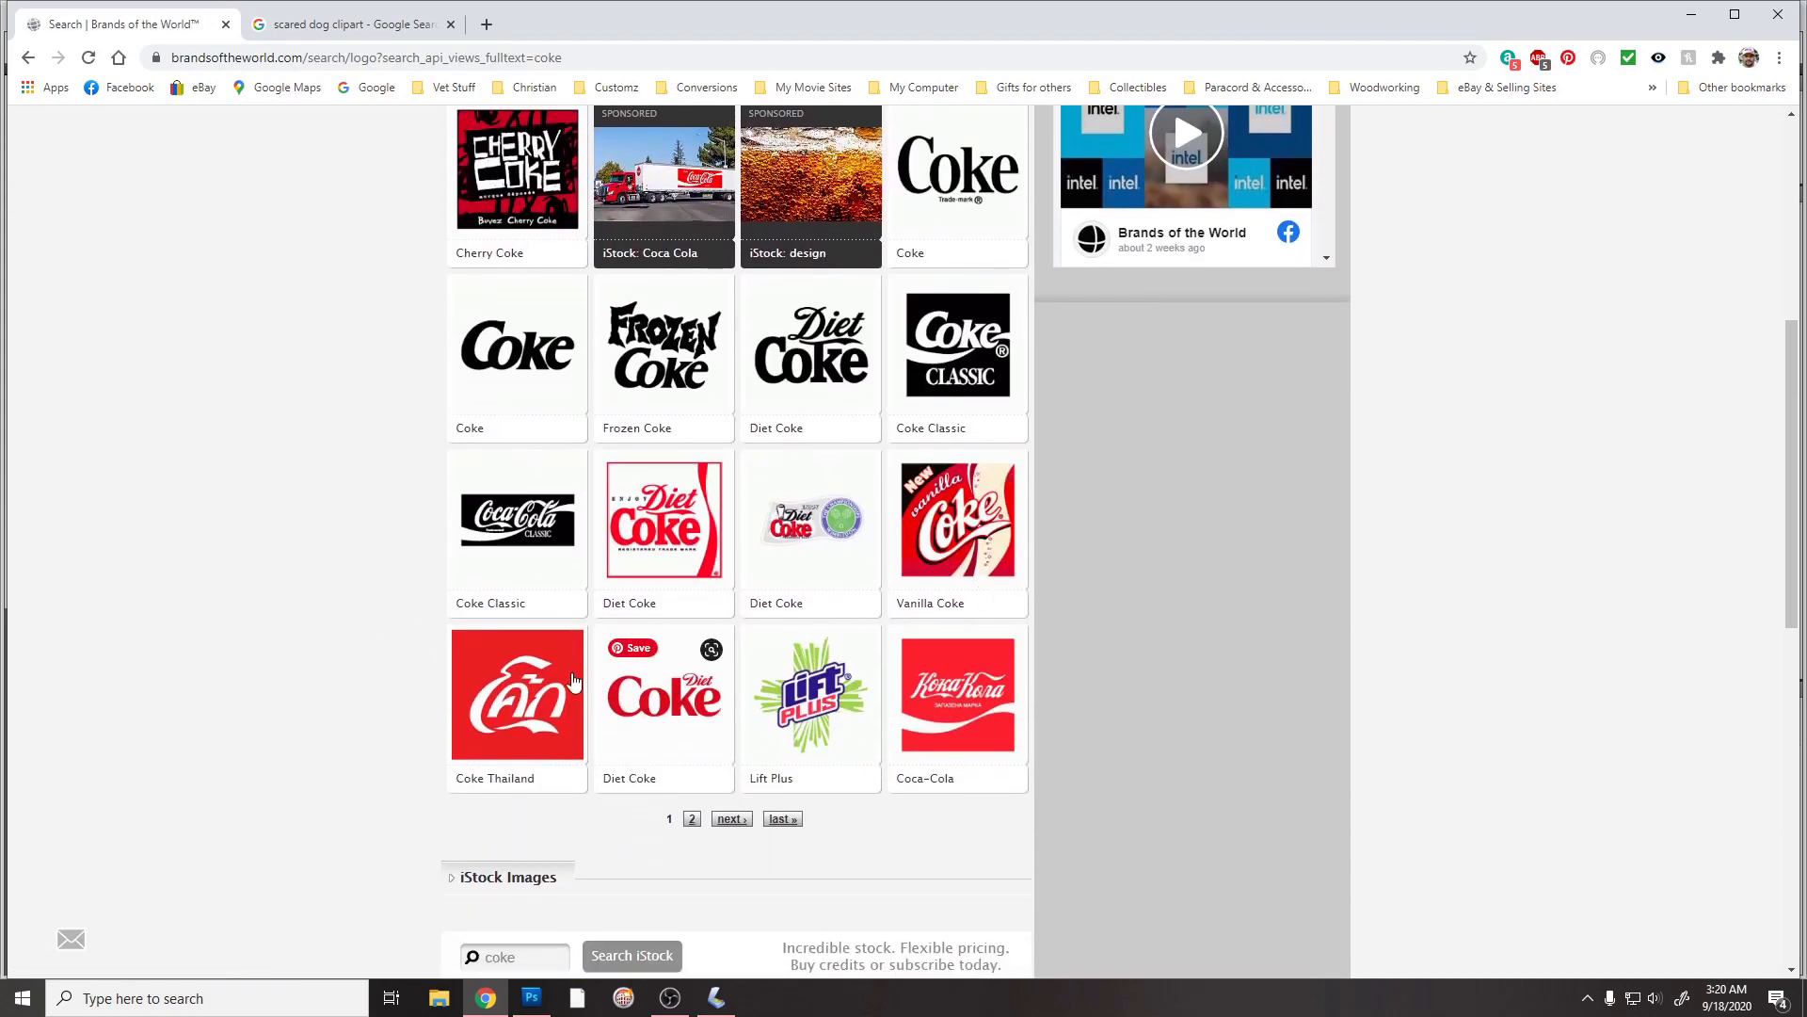
scroll(350, 725, "up", 4)
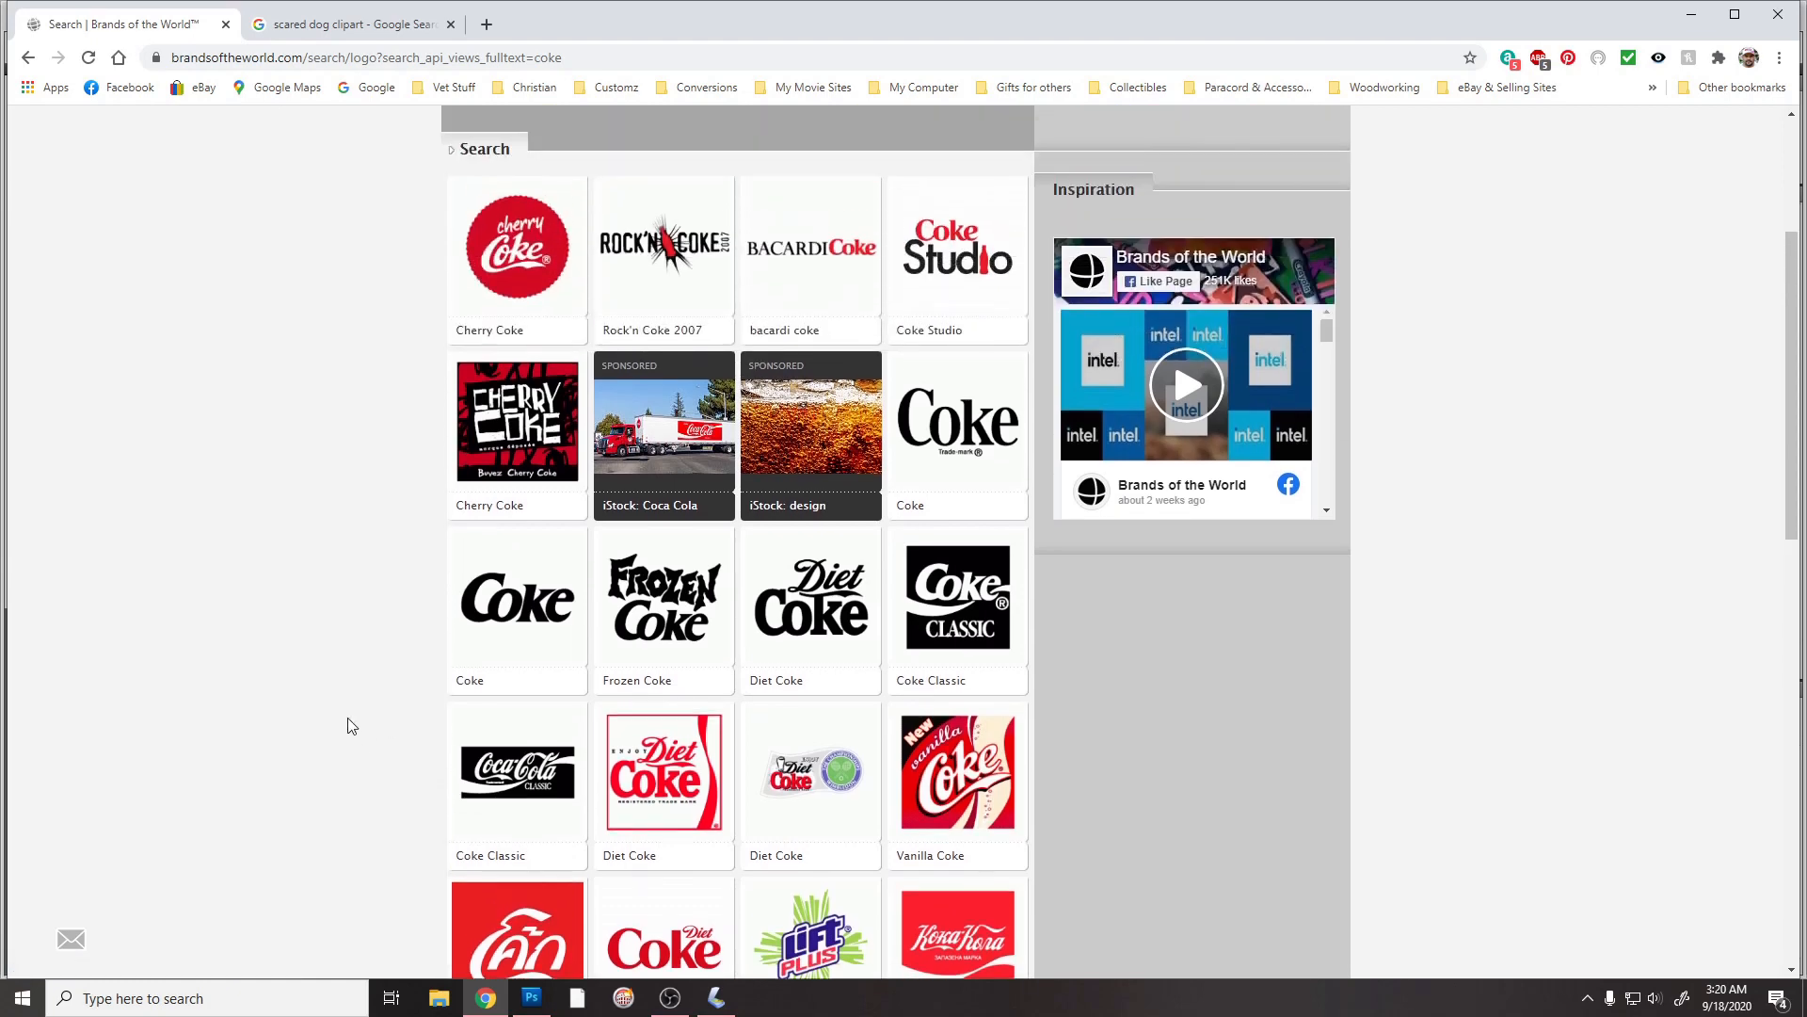
scroll(353, 659, "up", 2)
Step: Search the vector logo library for "ferrari" and look through the logos
type("e")
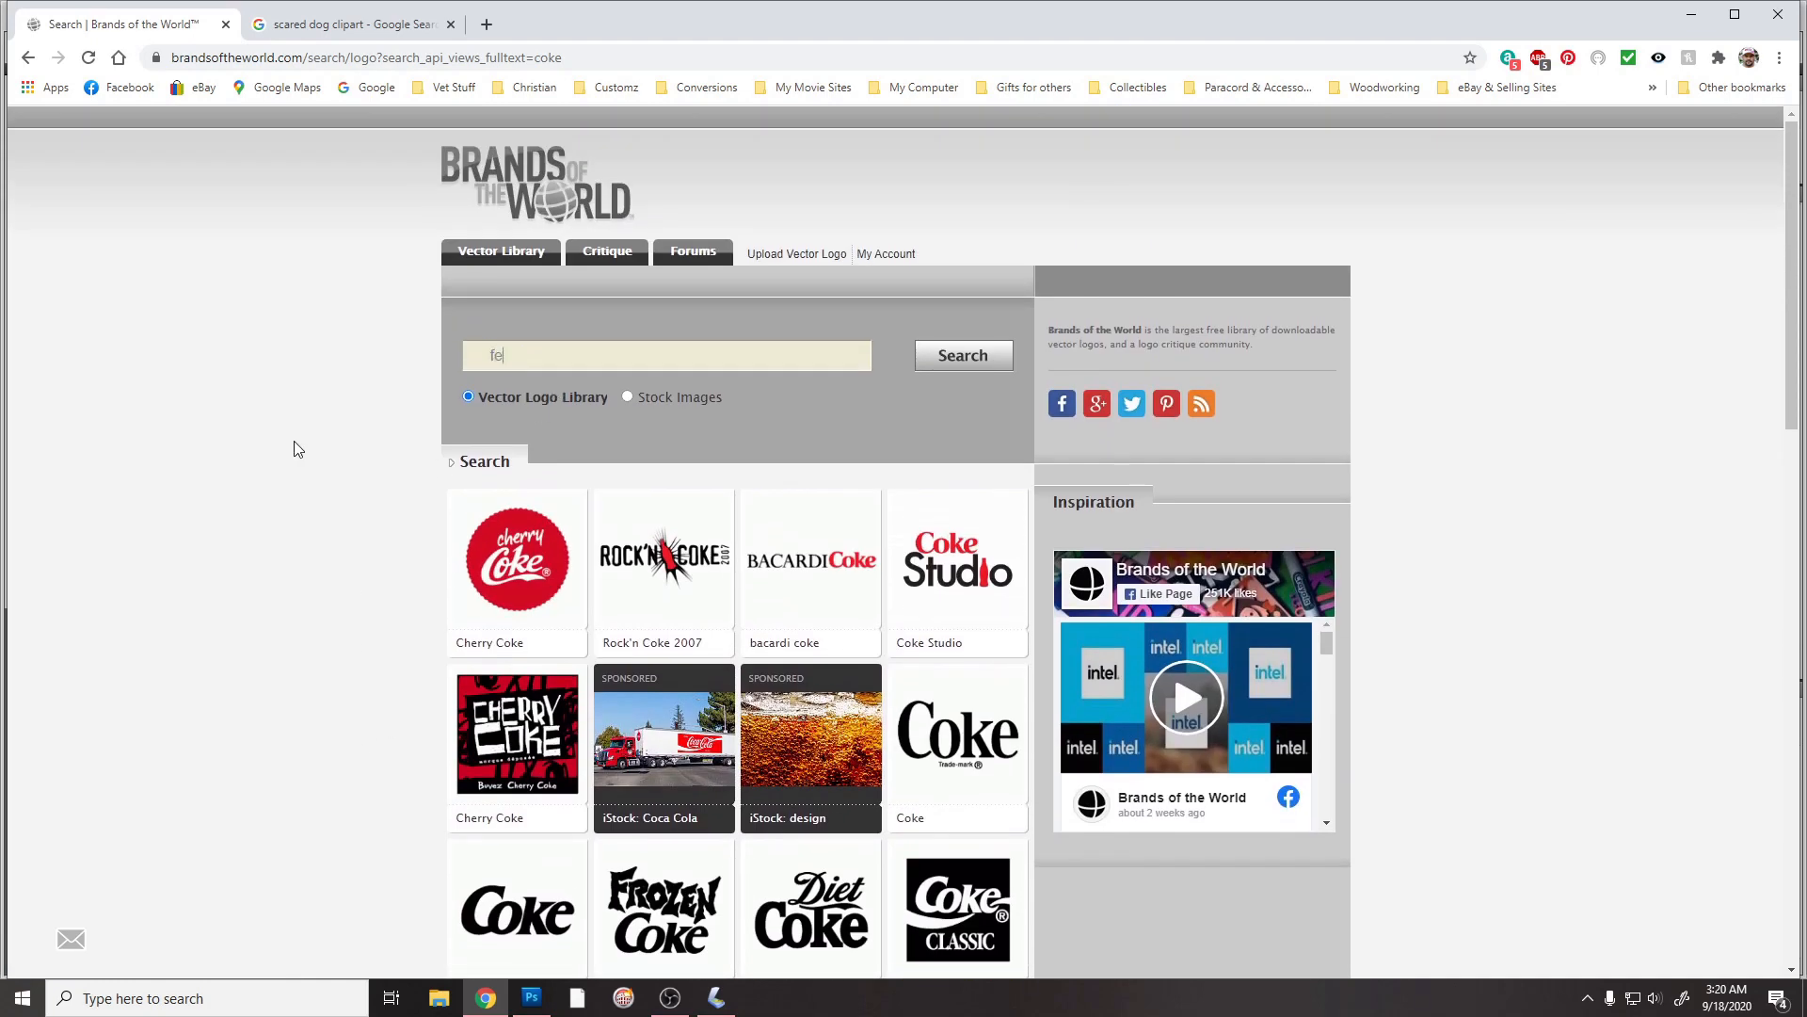
type("rrari")
key("Return")
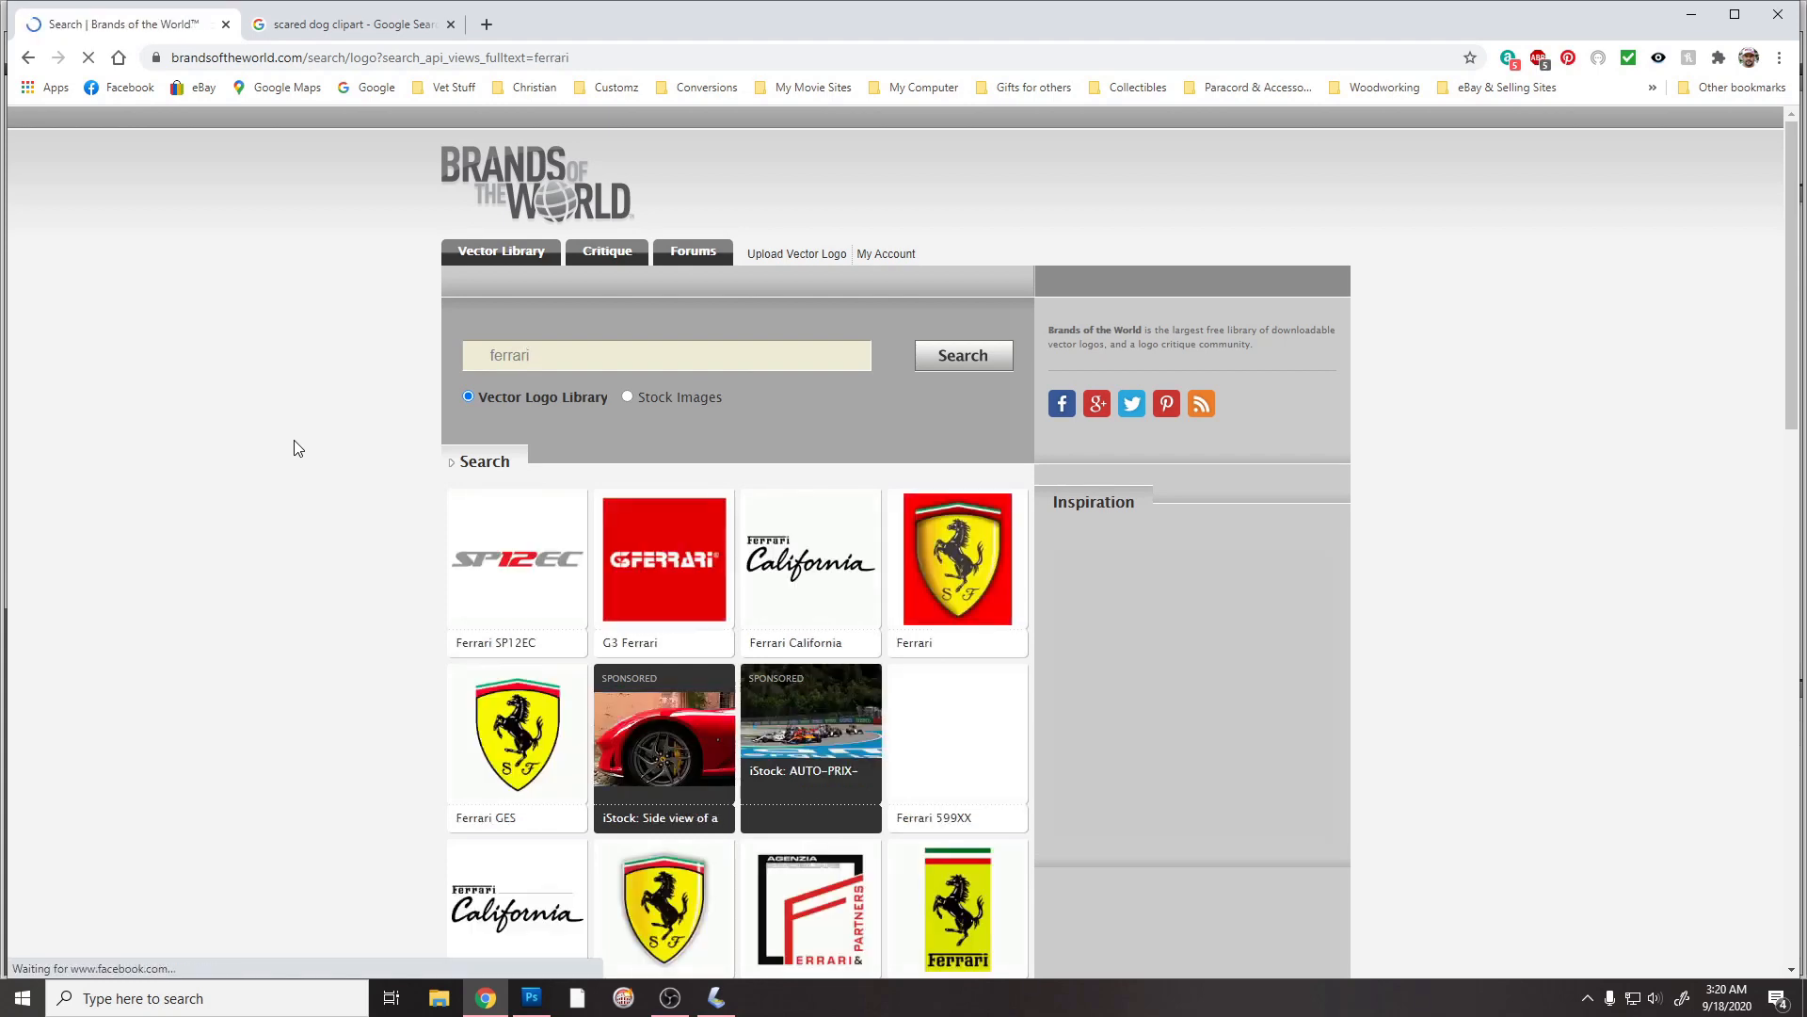
scroll(318, 497, "down", 1)
scroll(318, 498, "down", 1)
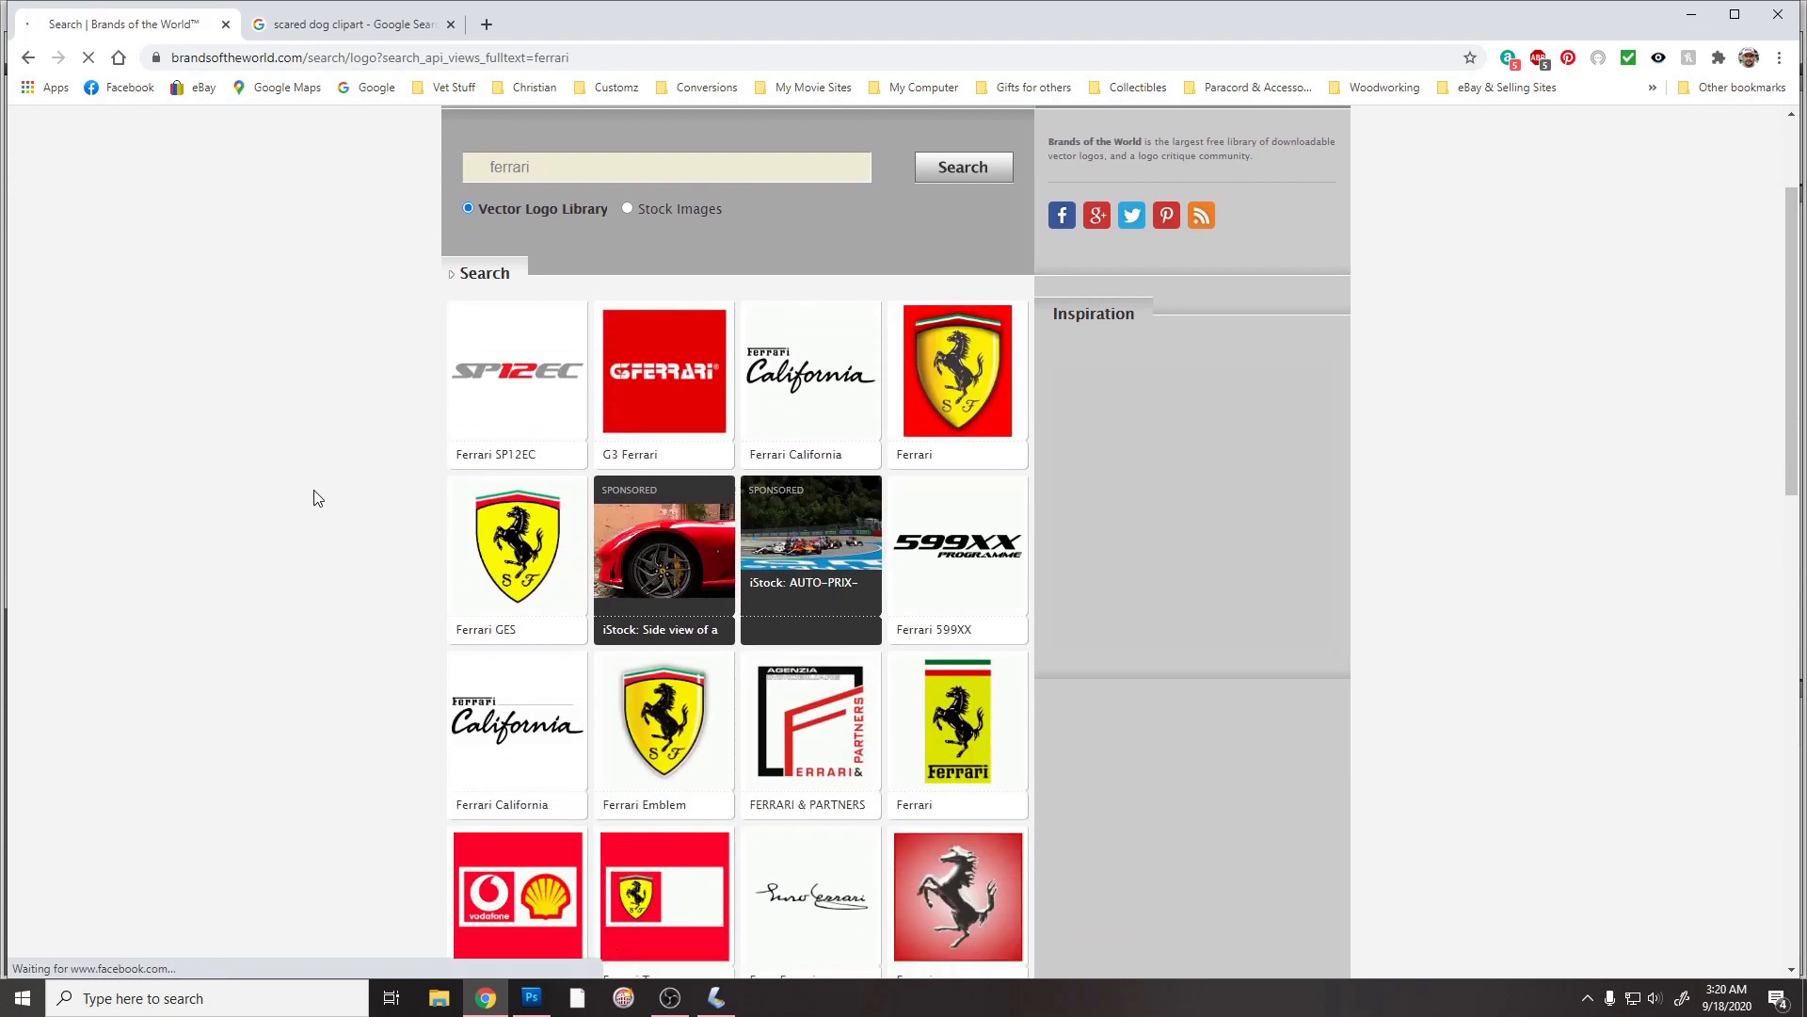
scroll(318, 498, "down", 1)
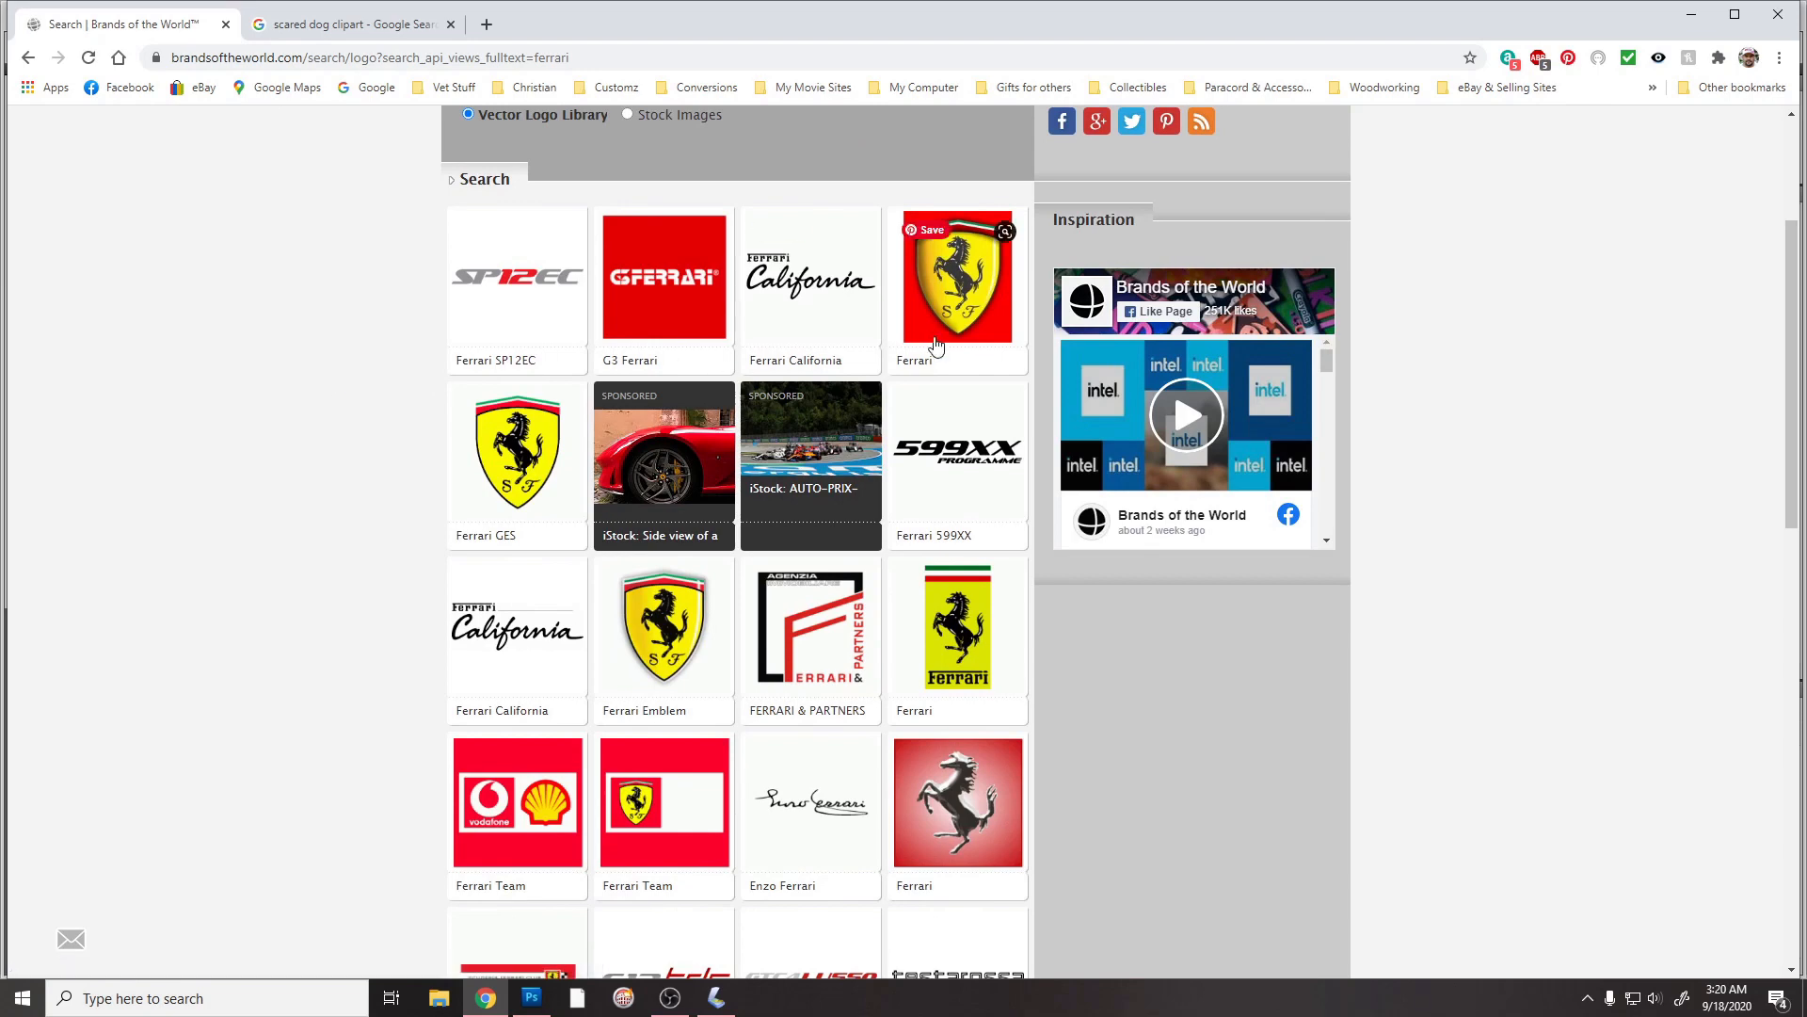
scroll(371, 551, "down", 2)
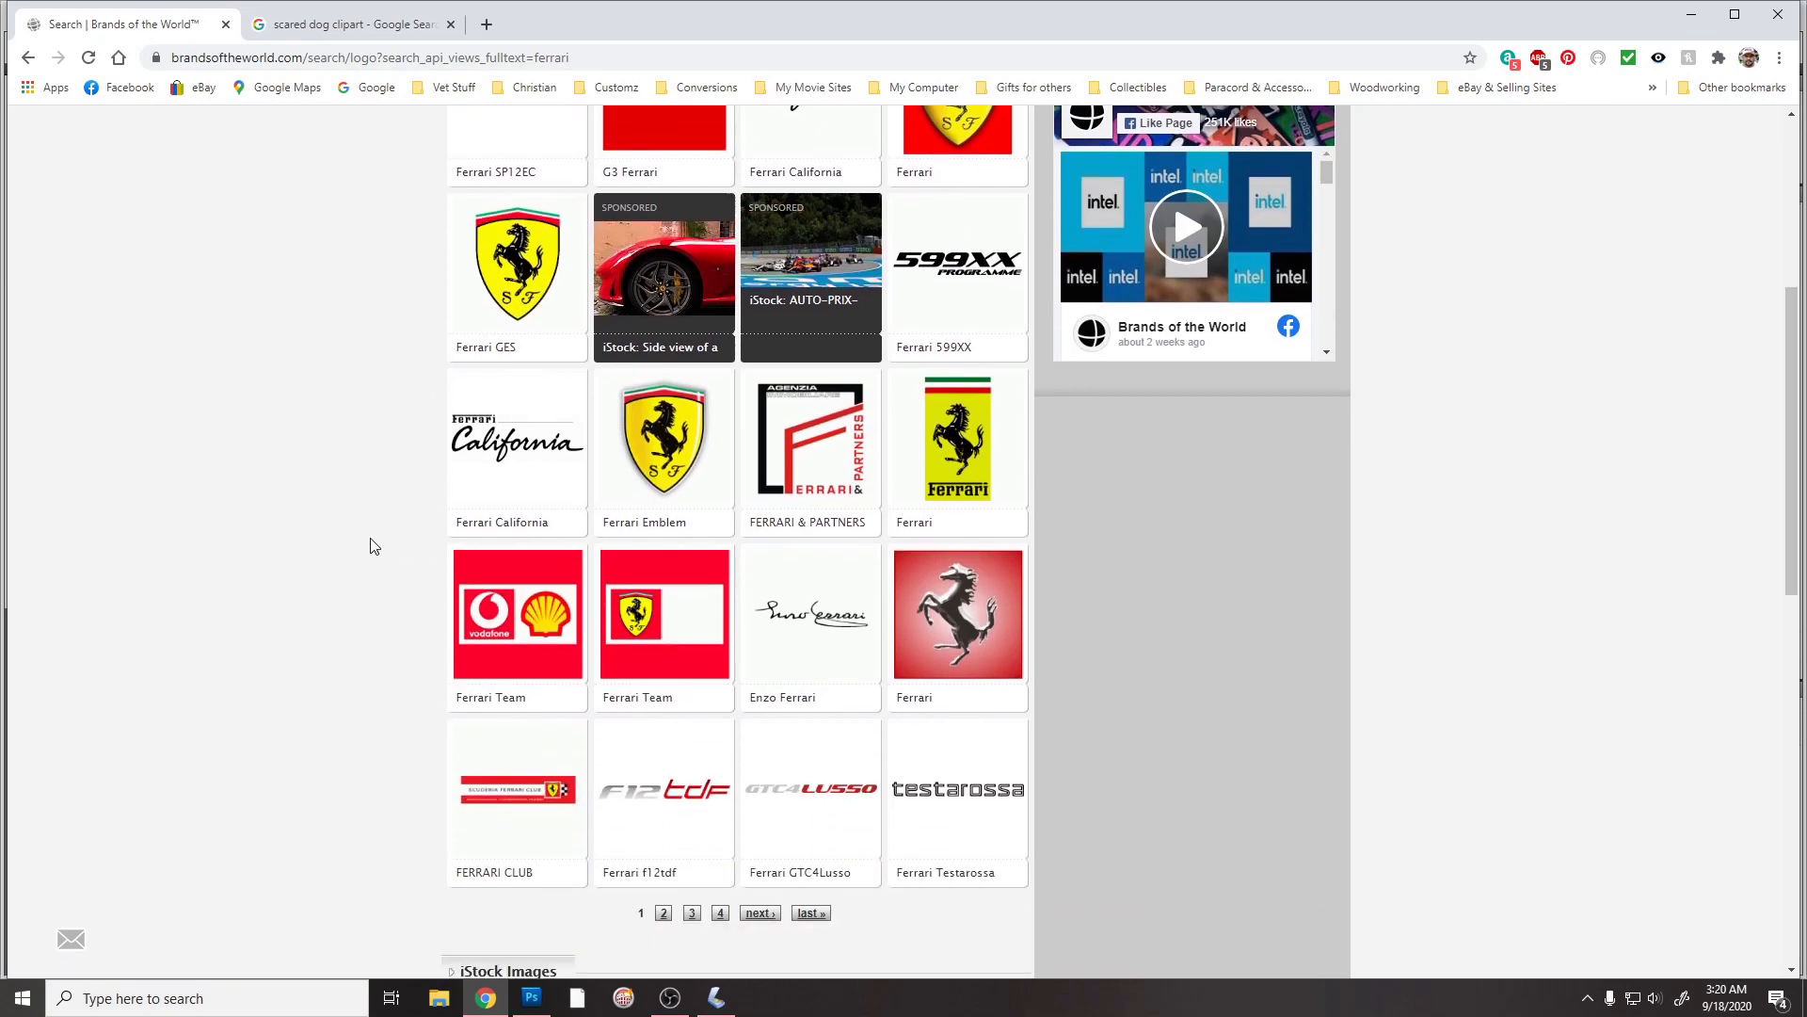
scroll(371, 546, "down", 1)
scroll(371, 546, "down", 1)
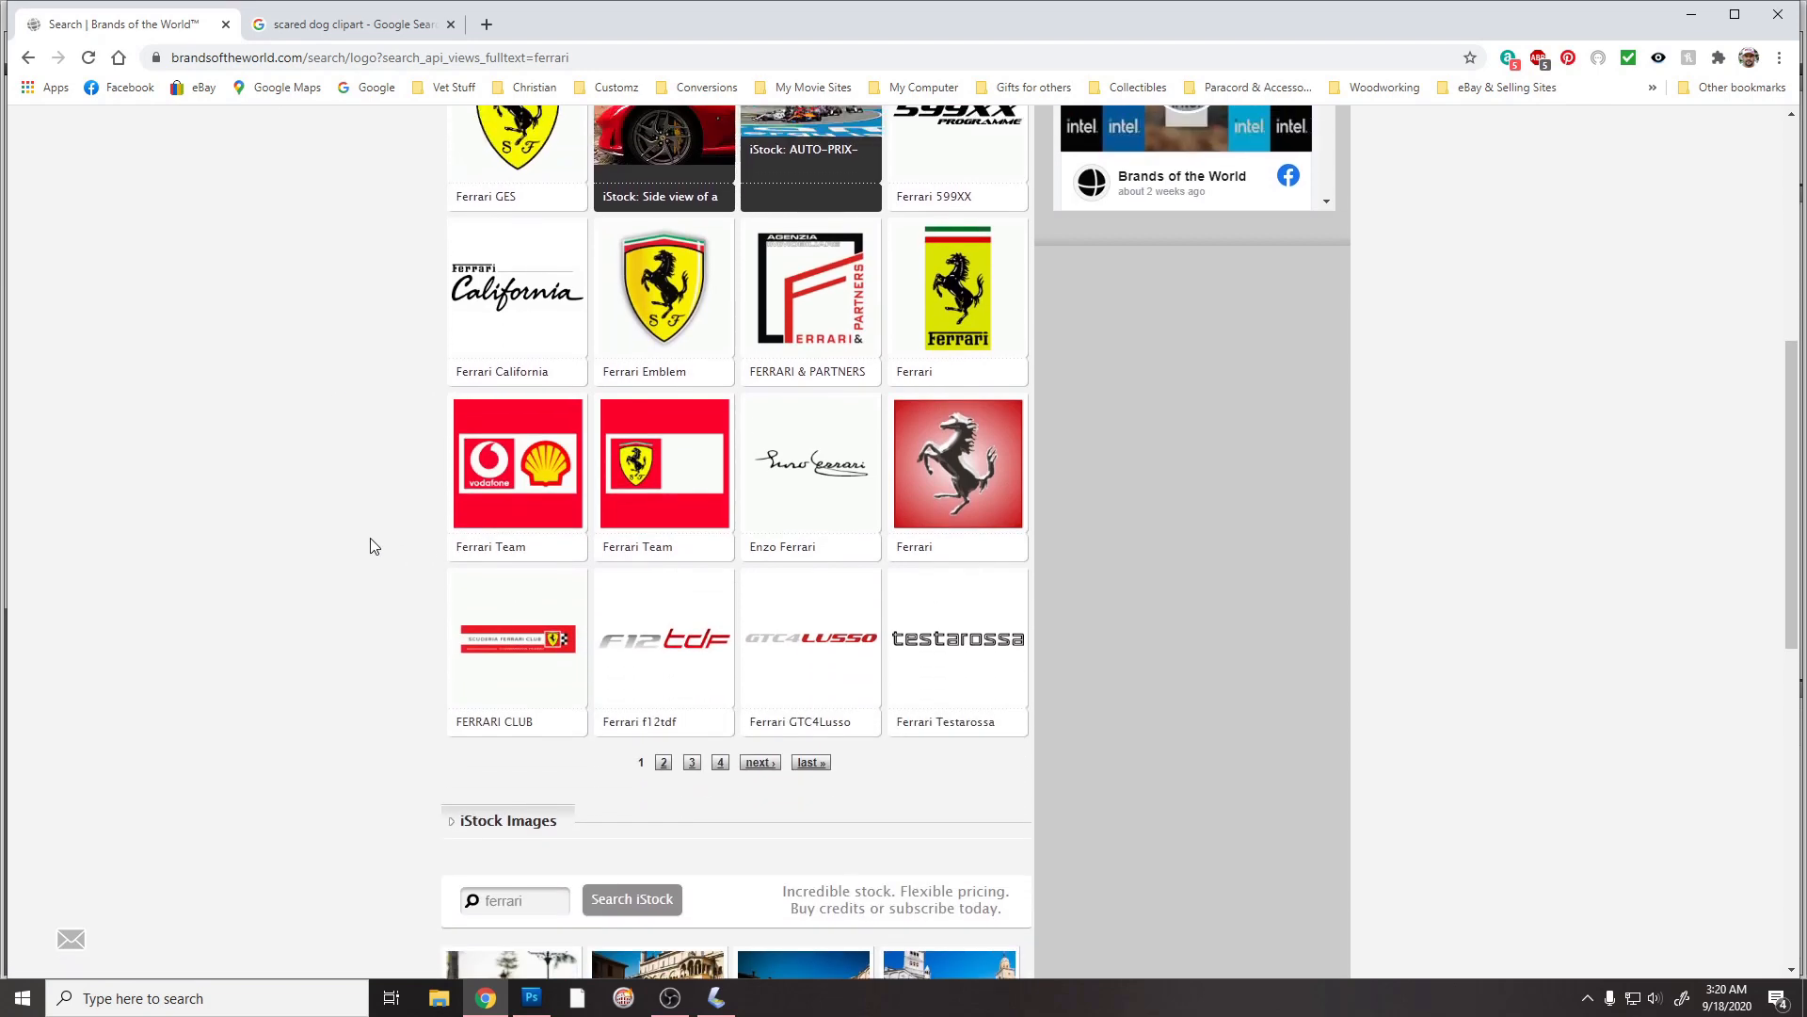
Step: Search the vector logo library for "mustang" and browse the results for a suitable logo
scroll(370, 538, "up", 7)
double_click(531, 356)
type("mu")
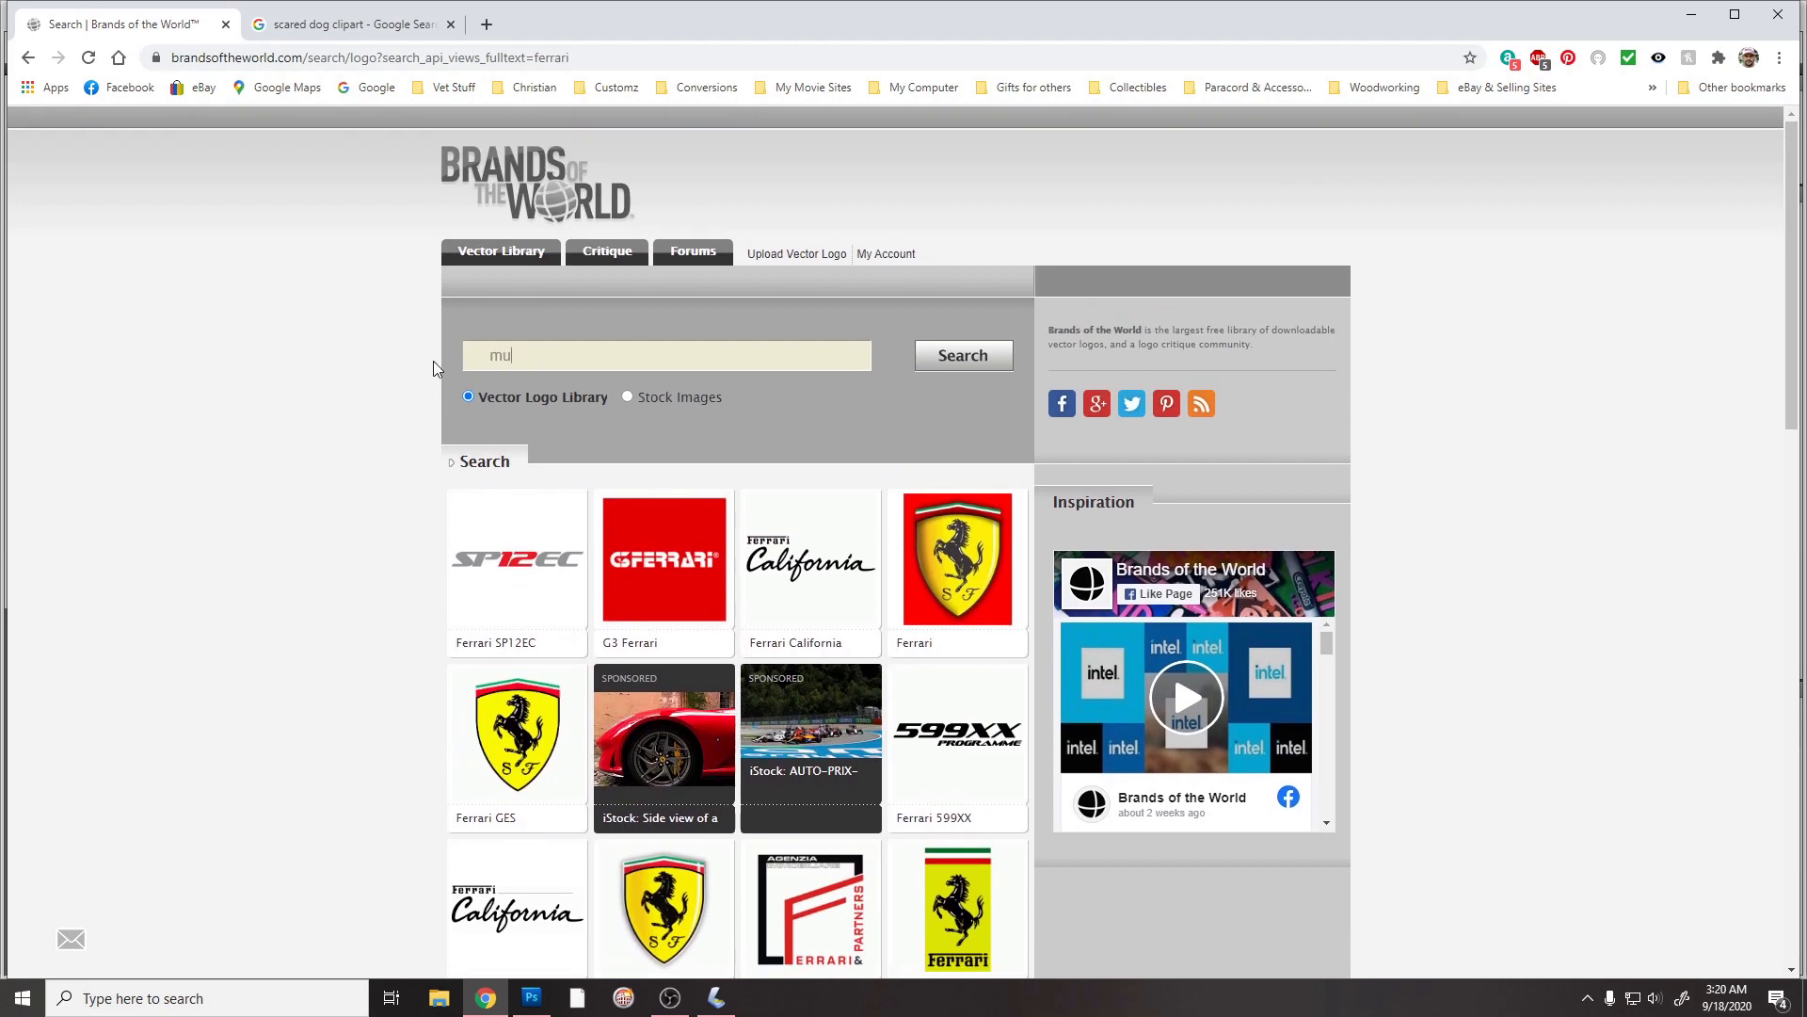
type("stang")
key("Return")
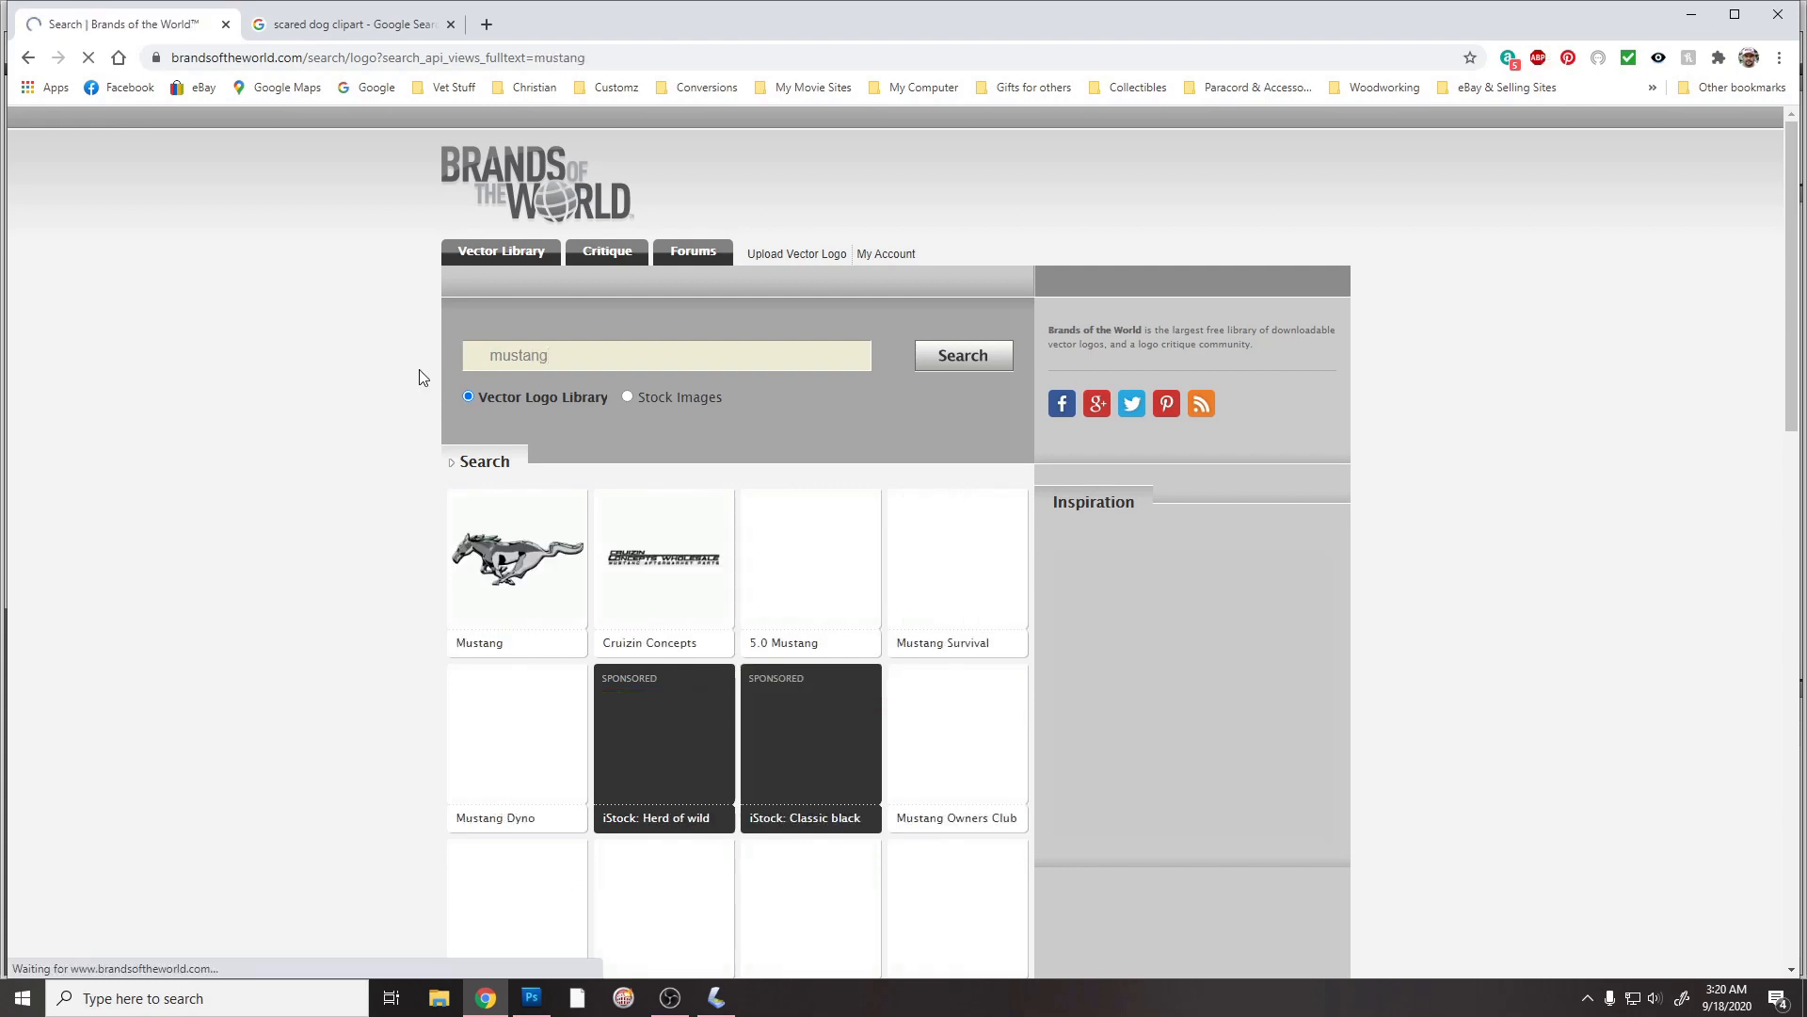
scroll(418, 372, "down", 3)
scroll(405, 499, "down", 3)
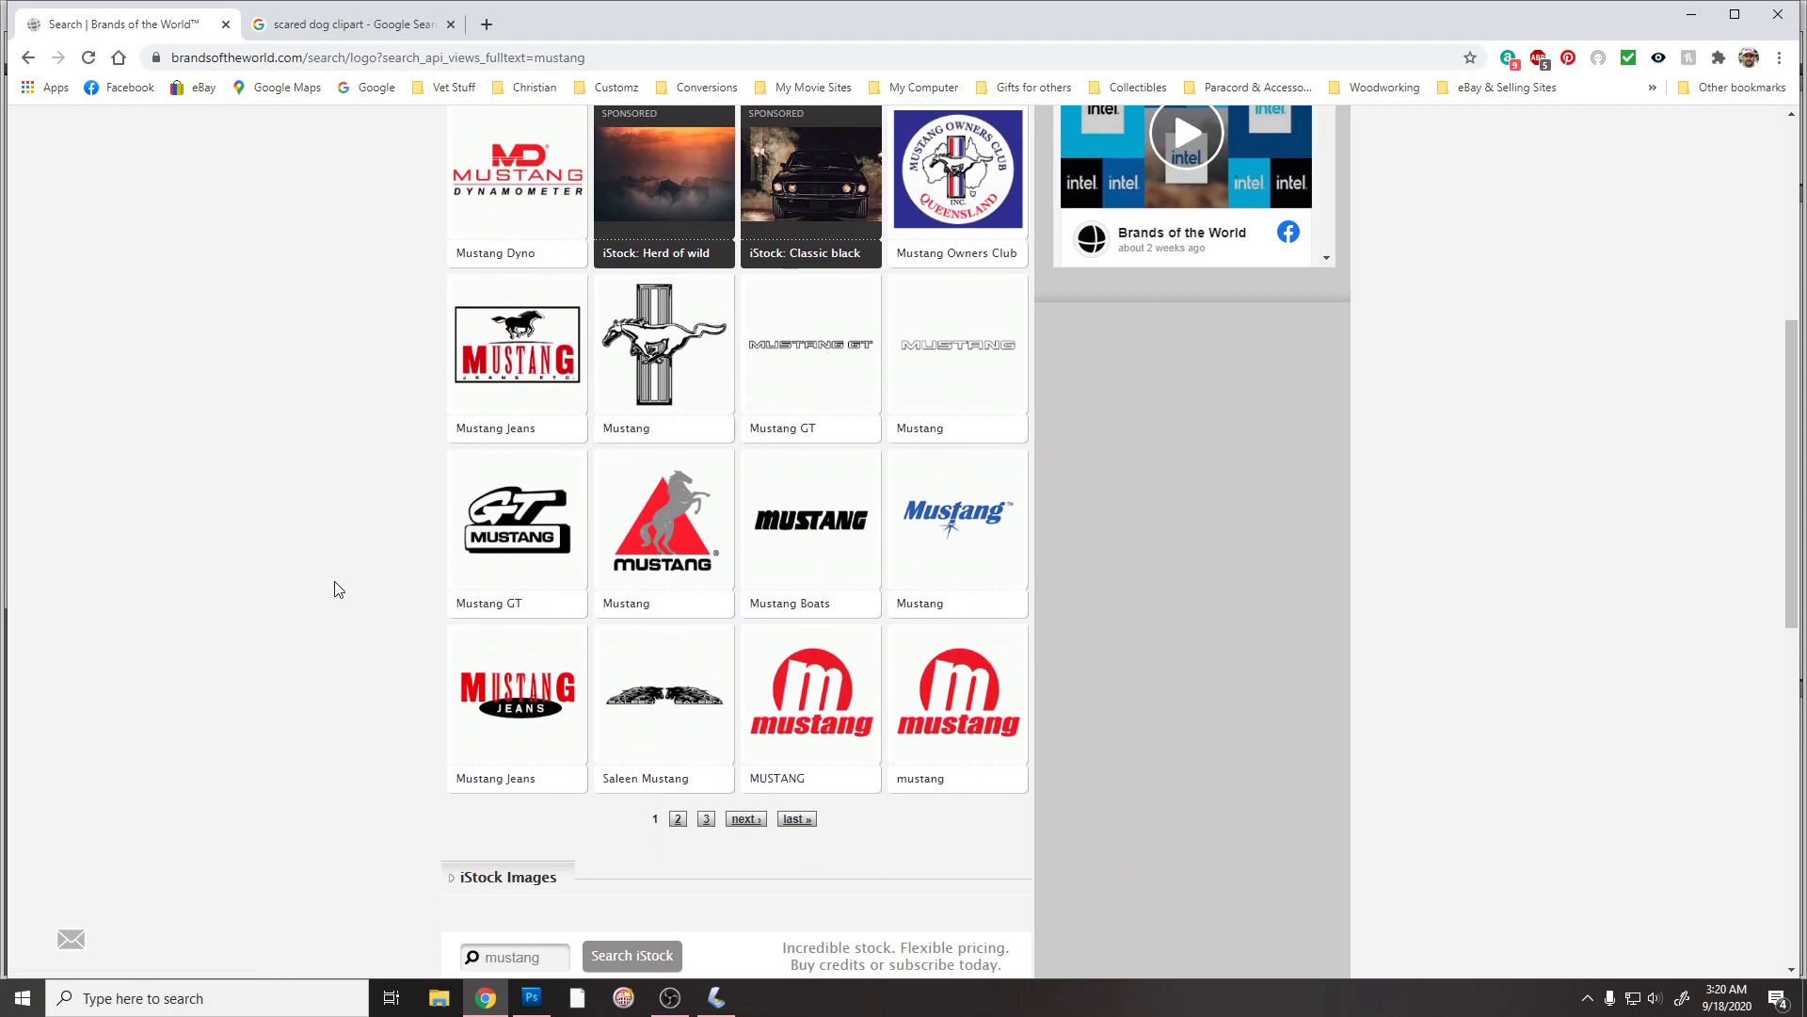
scroll(335, 589, "up", 1)
scroll(335, 589, "down", 2)
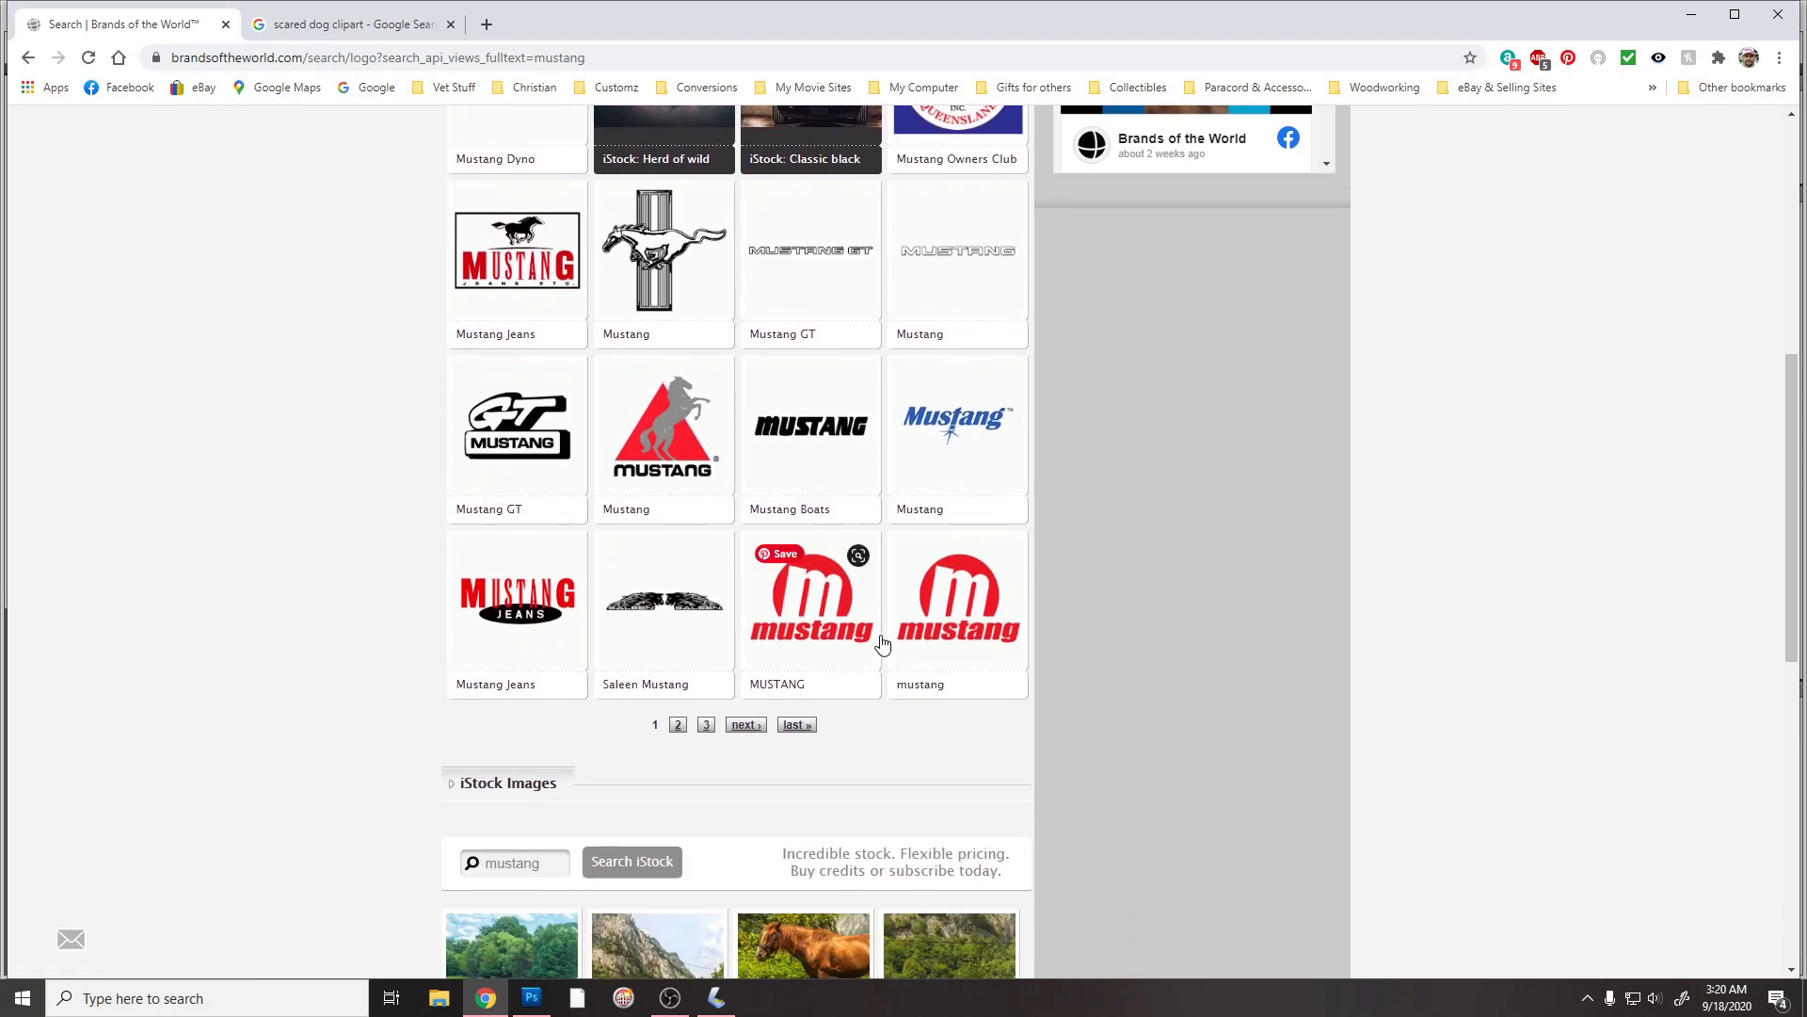
scroll(811, 433, "up", 2)
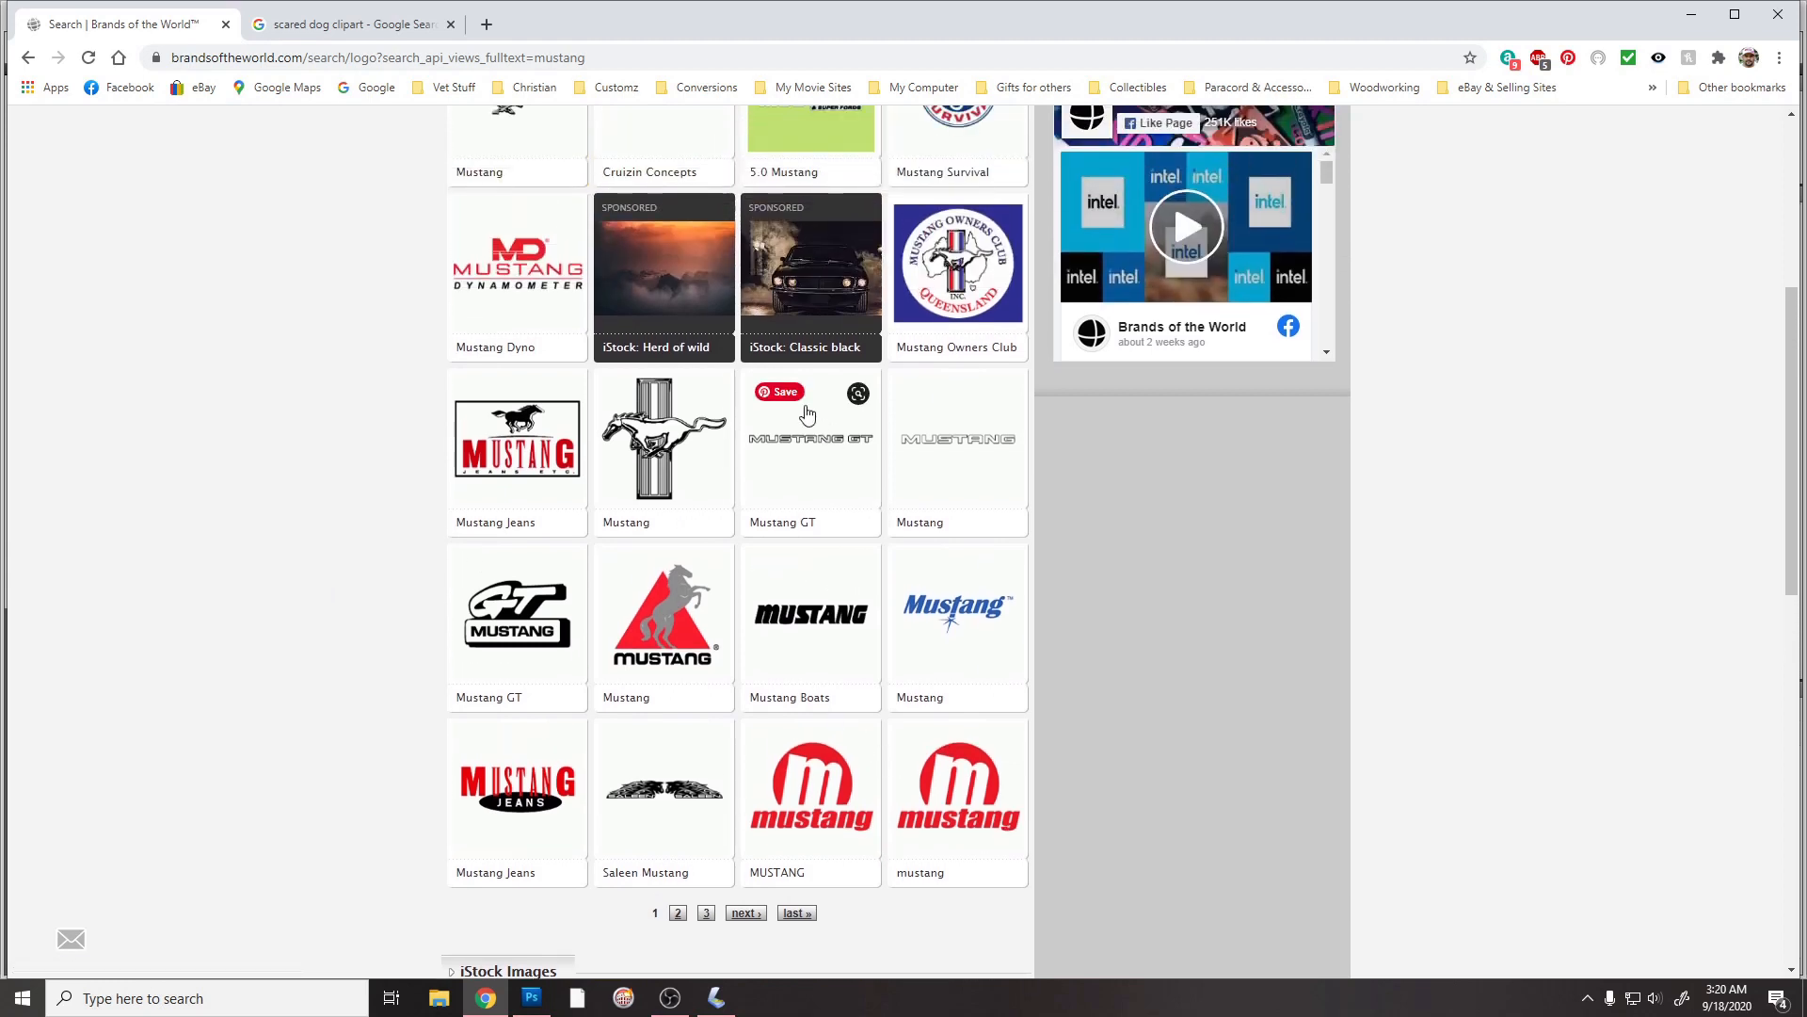
scroll(951, 442, "up", 2)
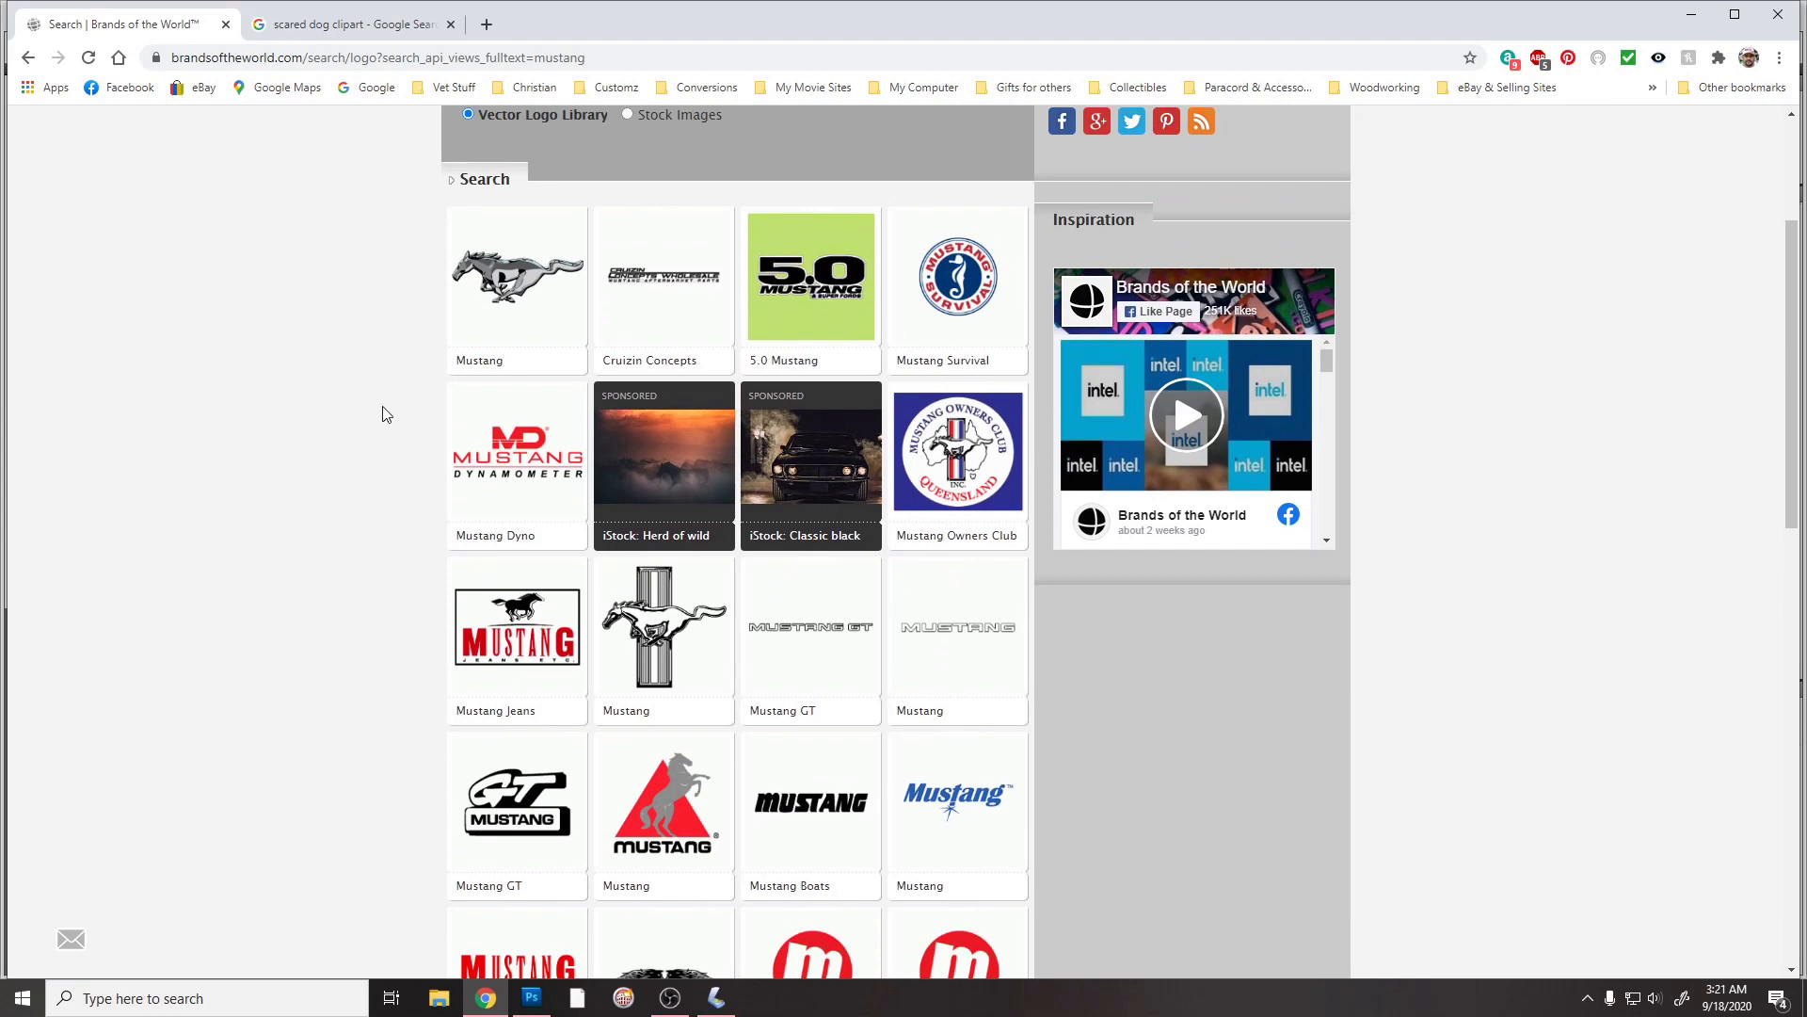
Step: Download the Ford Mustang horse vector logo after agreeing to the artwork terms, and open the downloaded .ai file
left_click(506, 288)
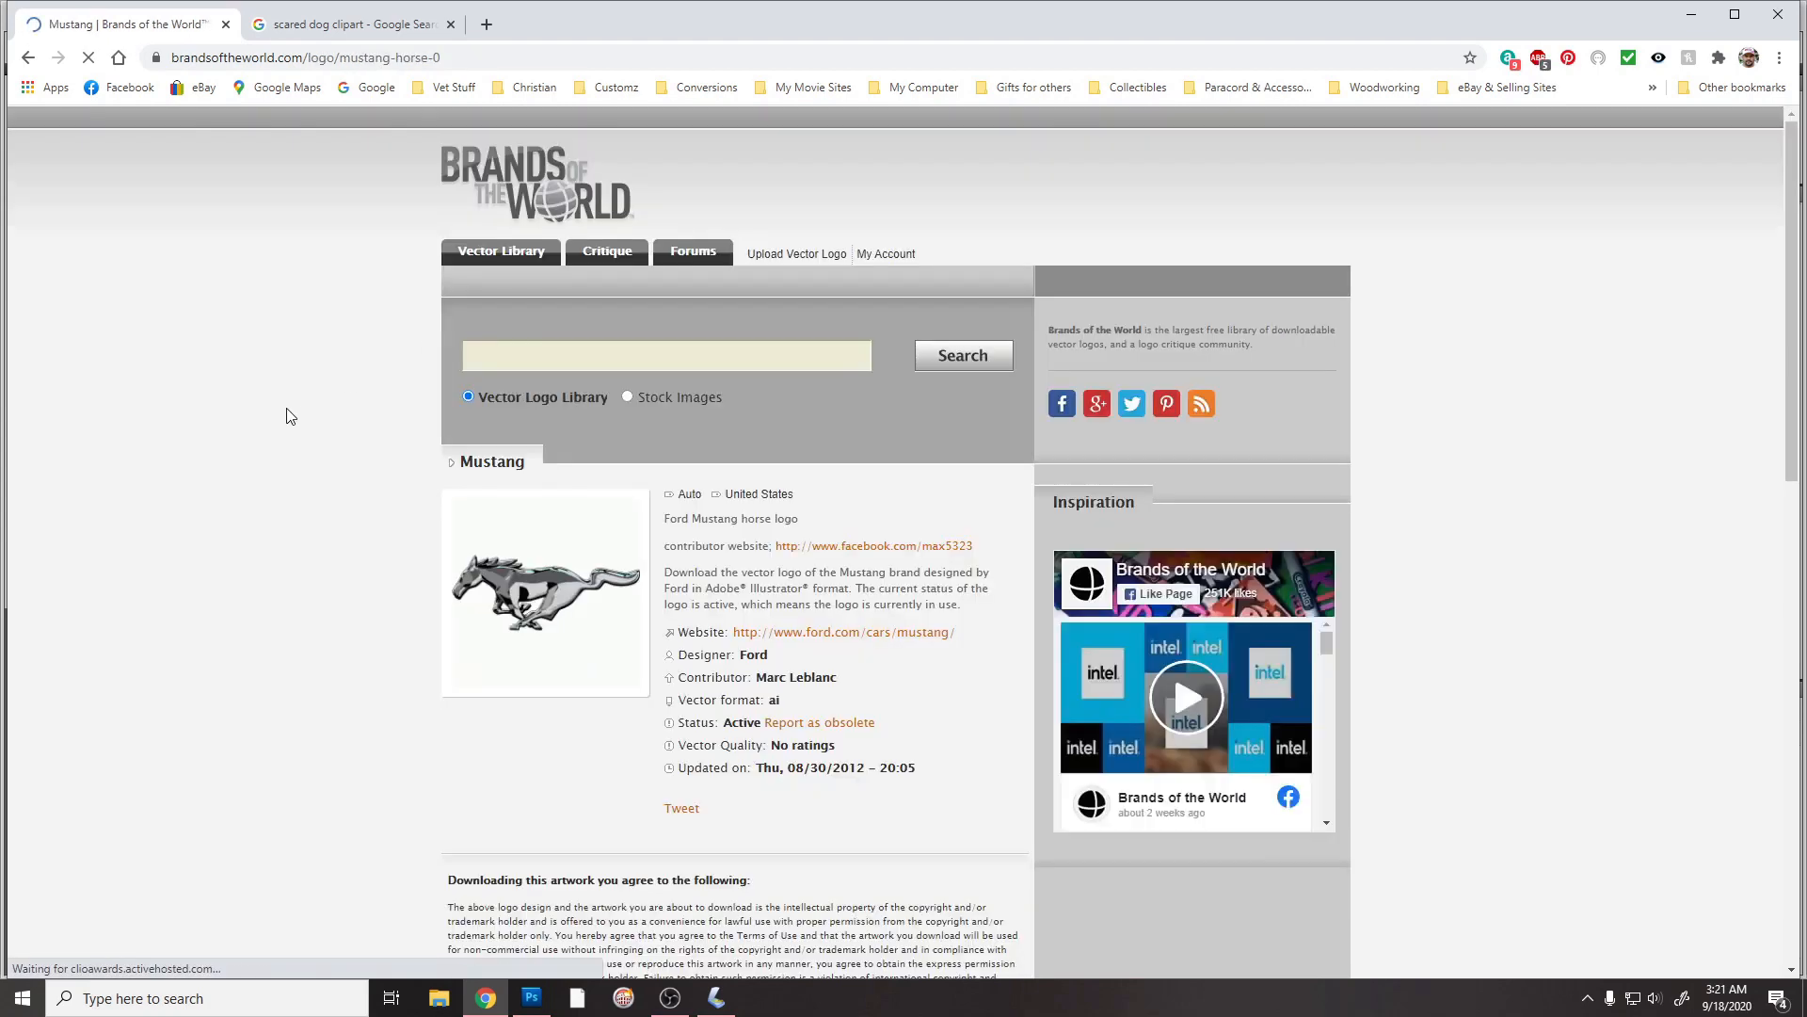
scroll(392, 647, "down", 1)
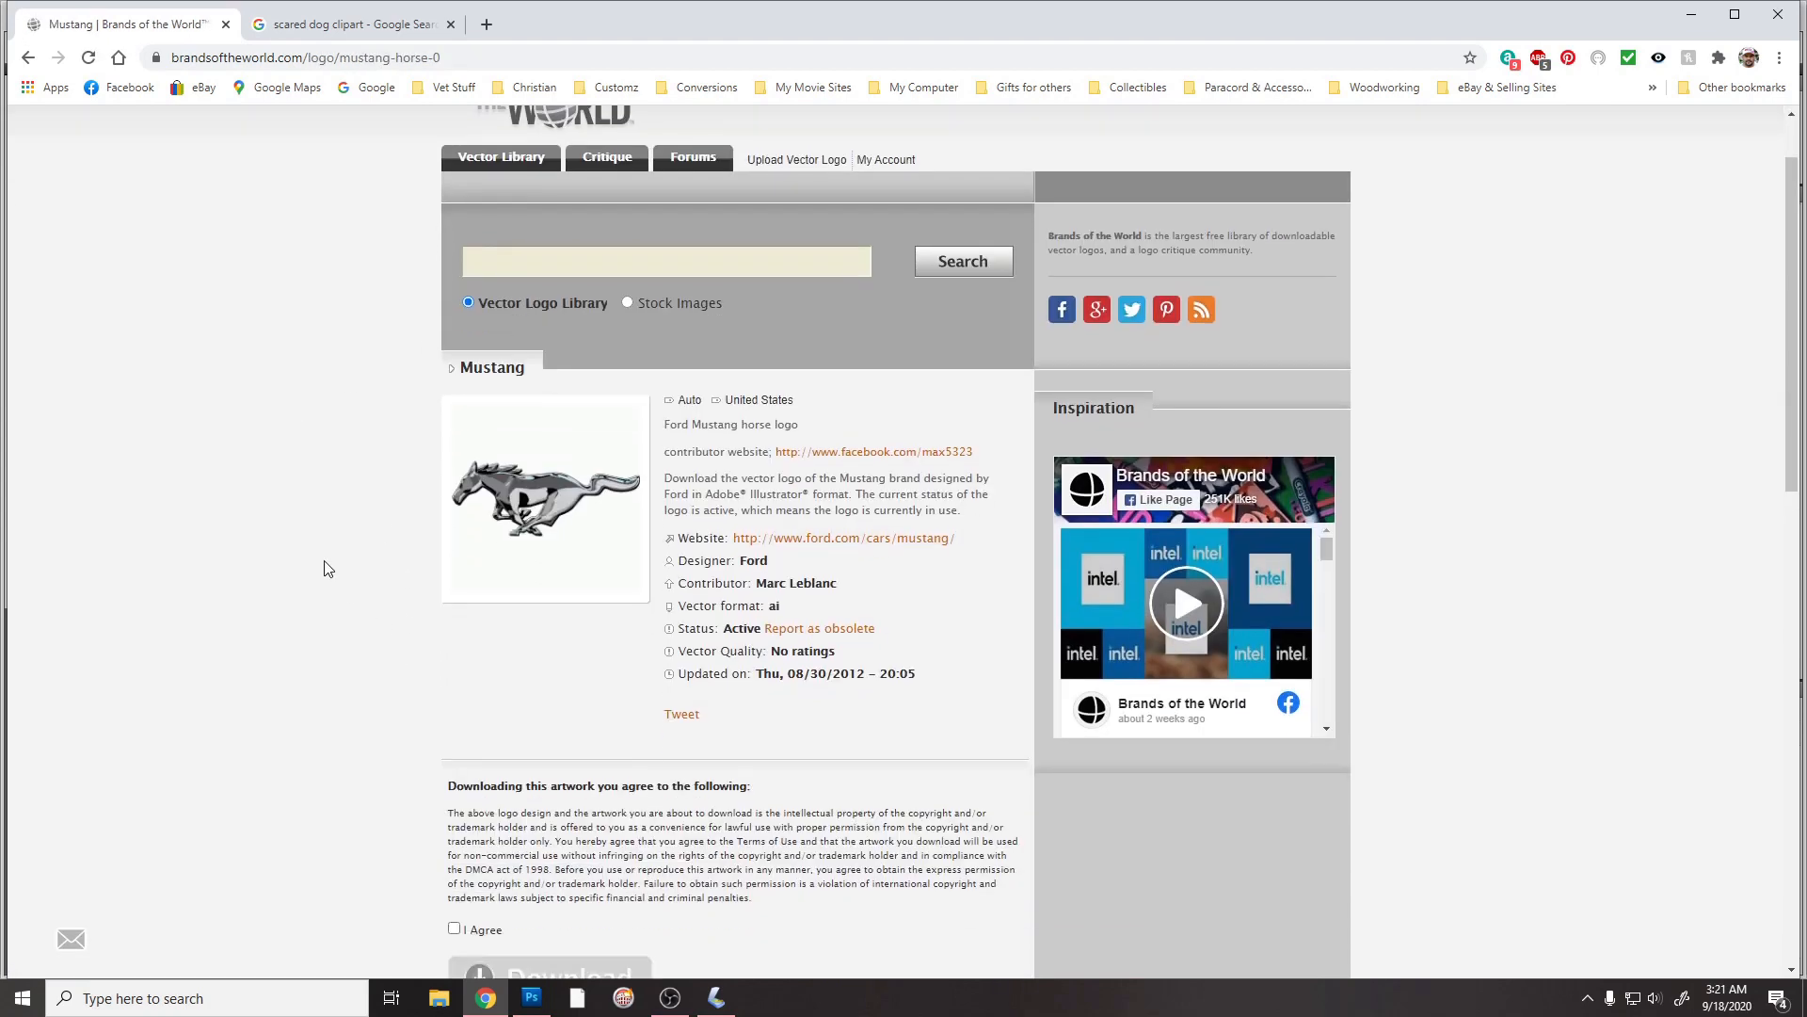
scroll(324, 562, "down", 2)
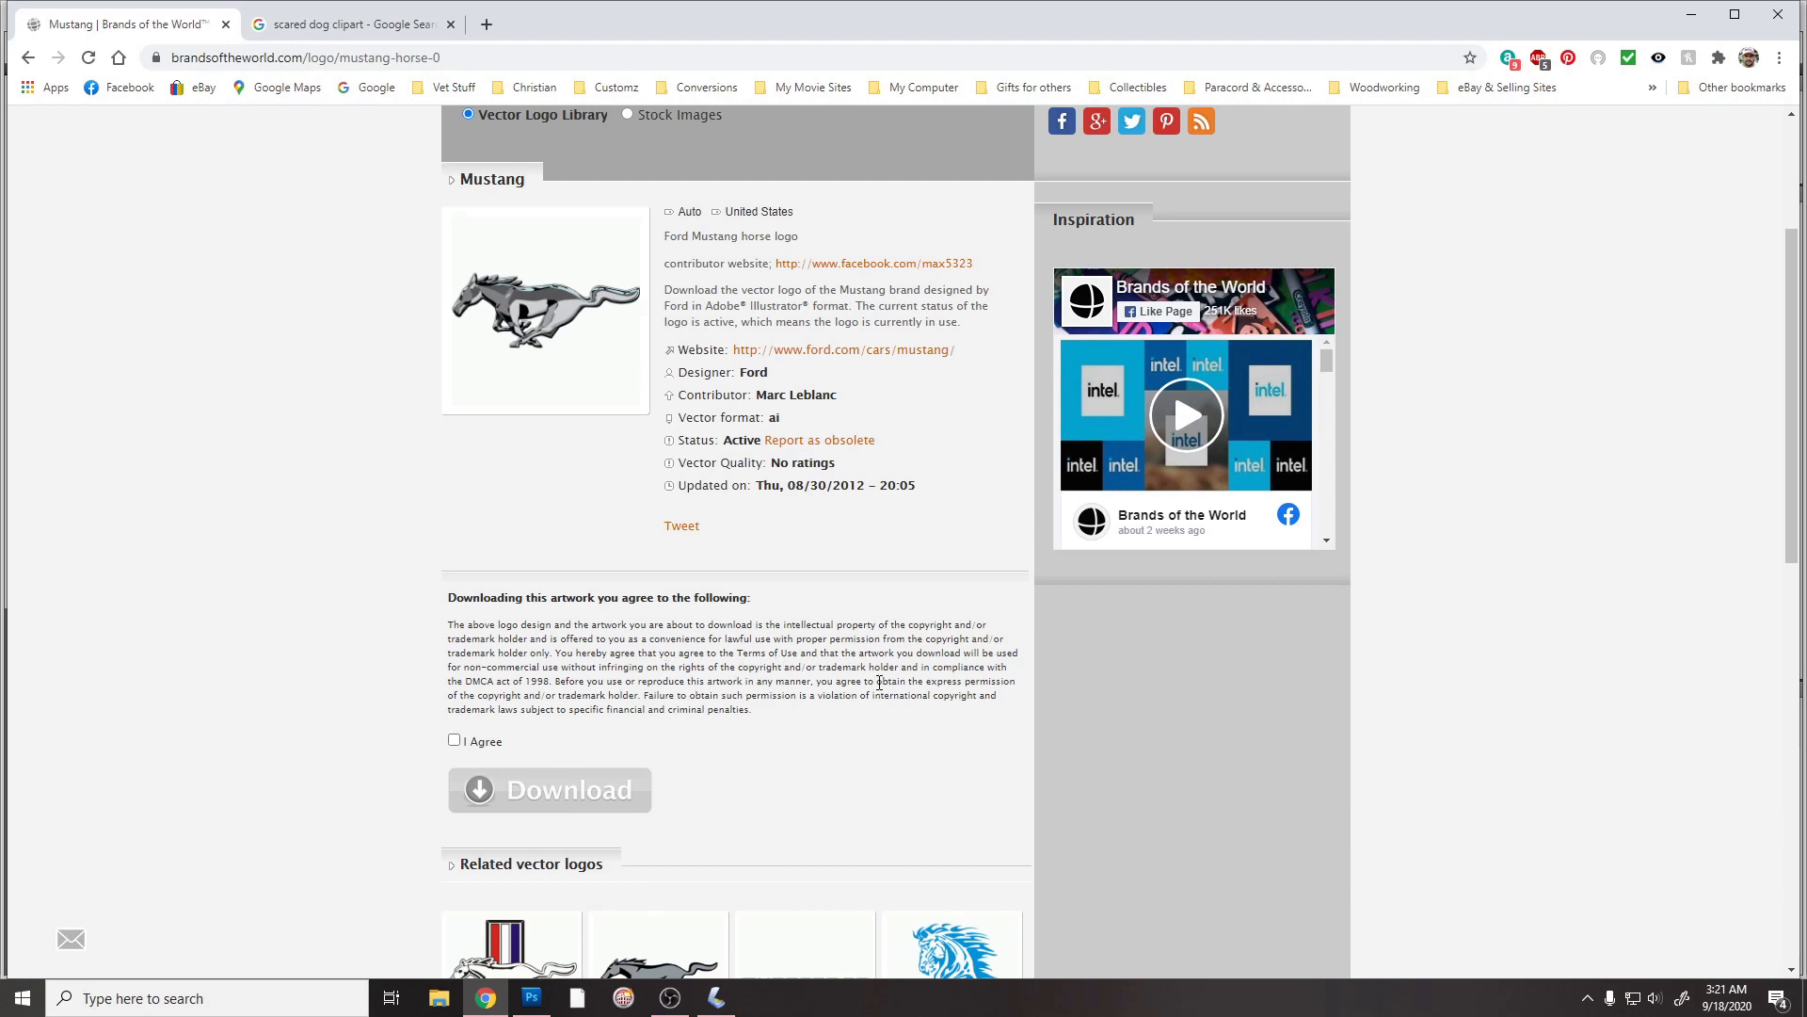
left_click(455, 740)
scroll(371, 746, "down", 1)
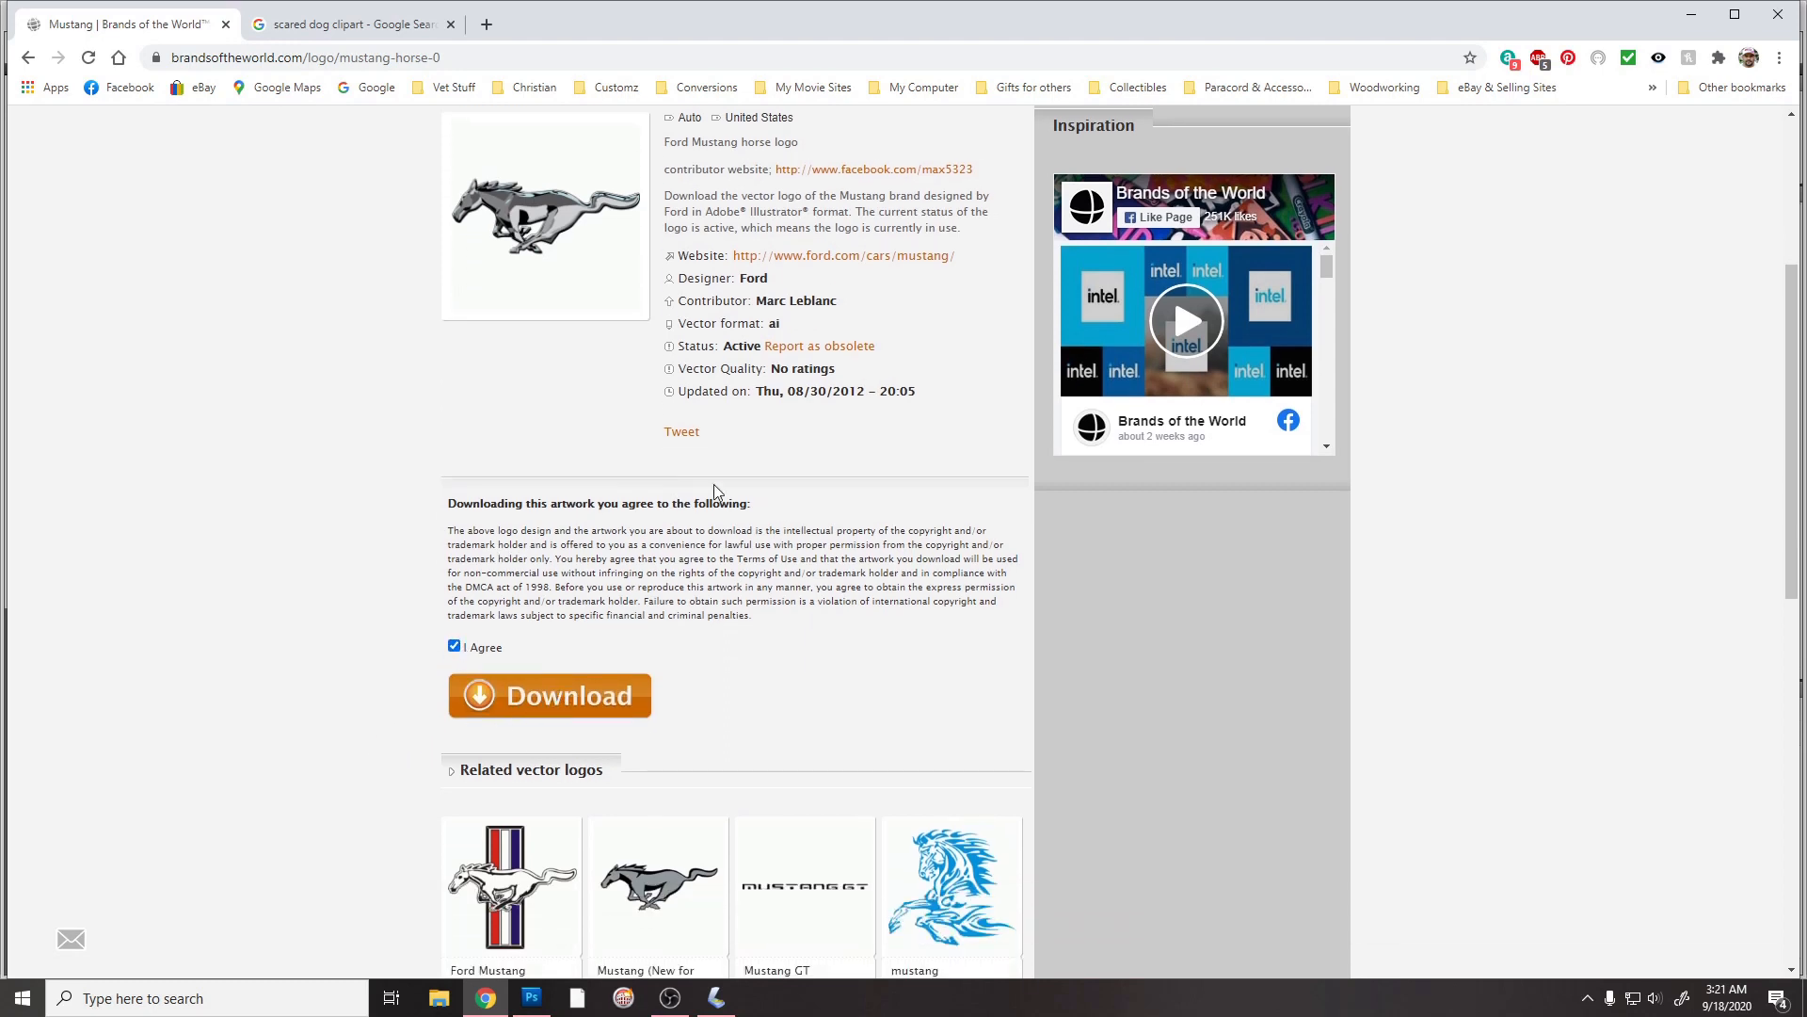
scroll(718, 390, "up", 1)
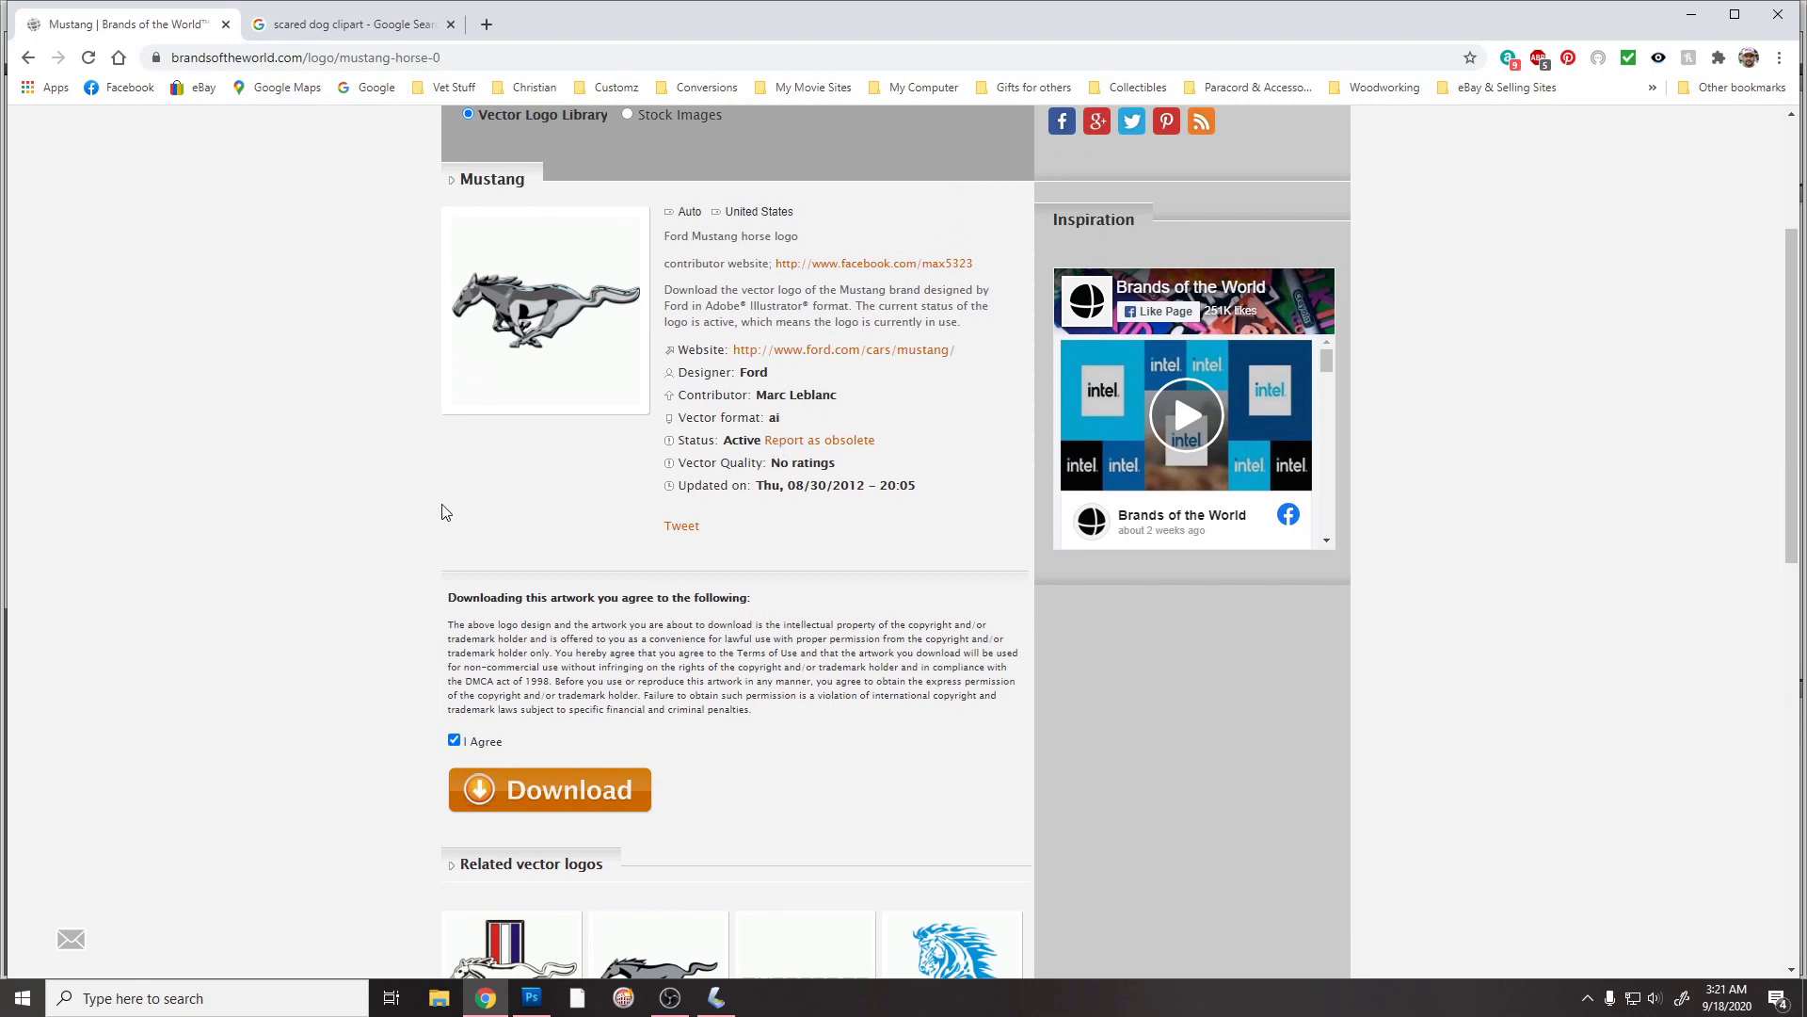
scroll(381, 553, "down", 1)
left_click(593, 683)
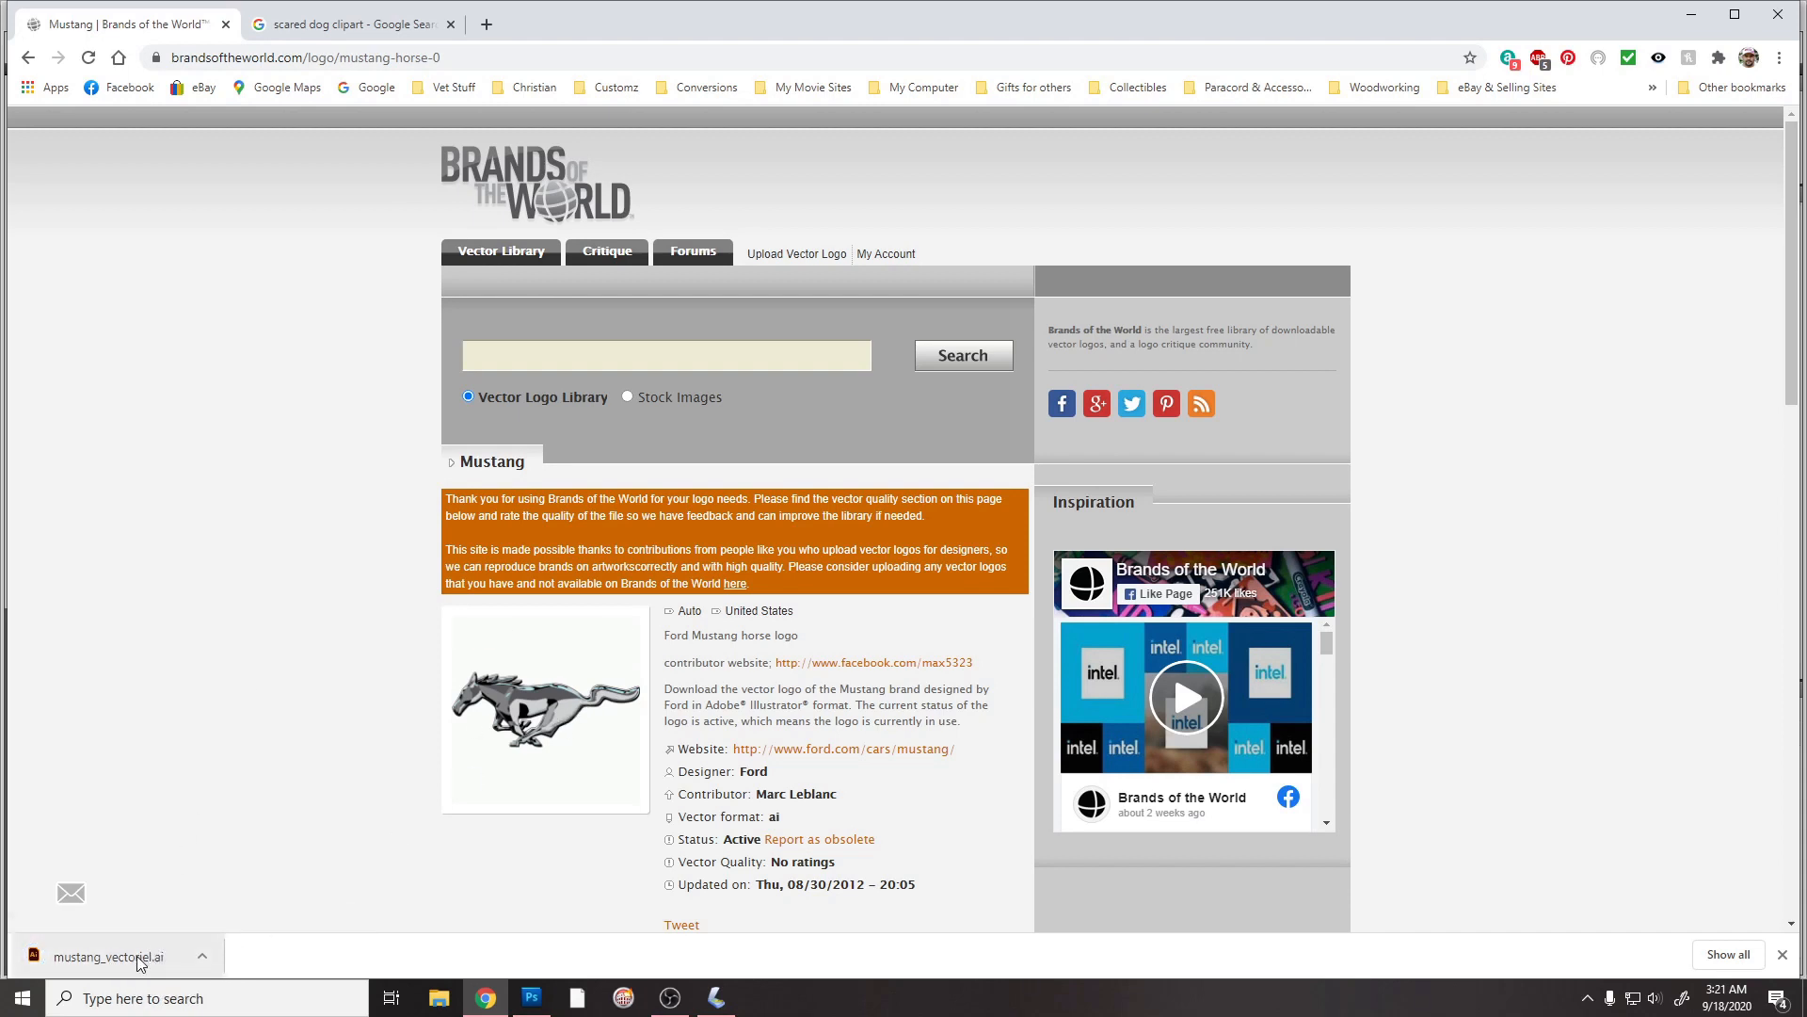
left_click(128, 958)
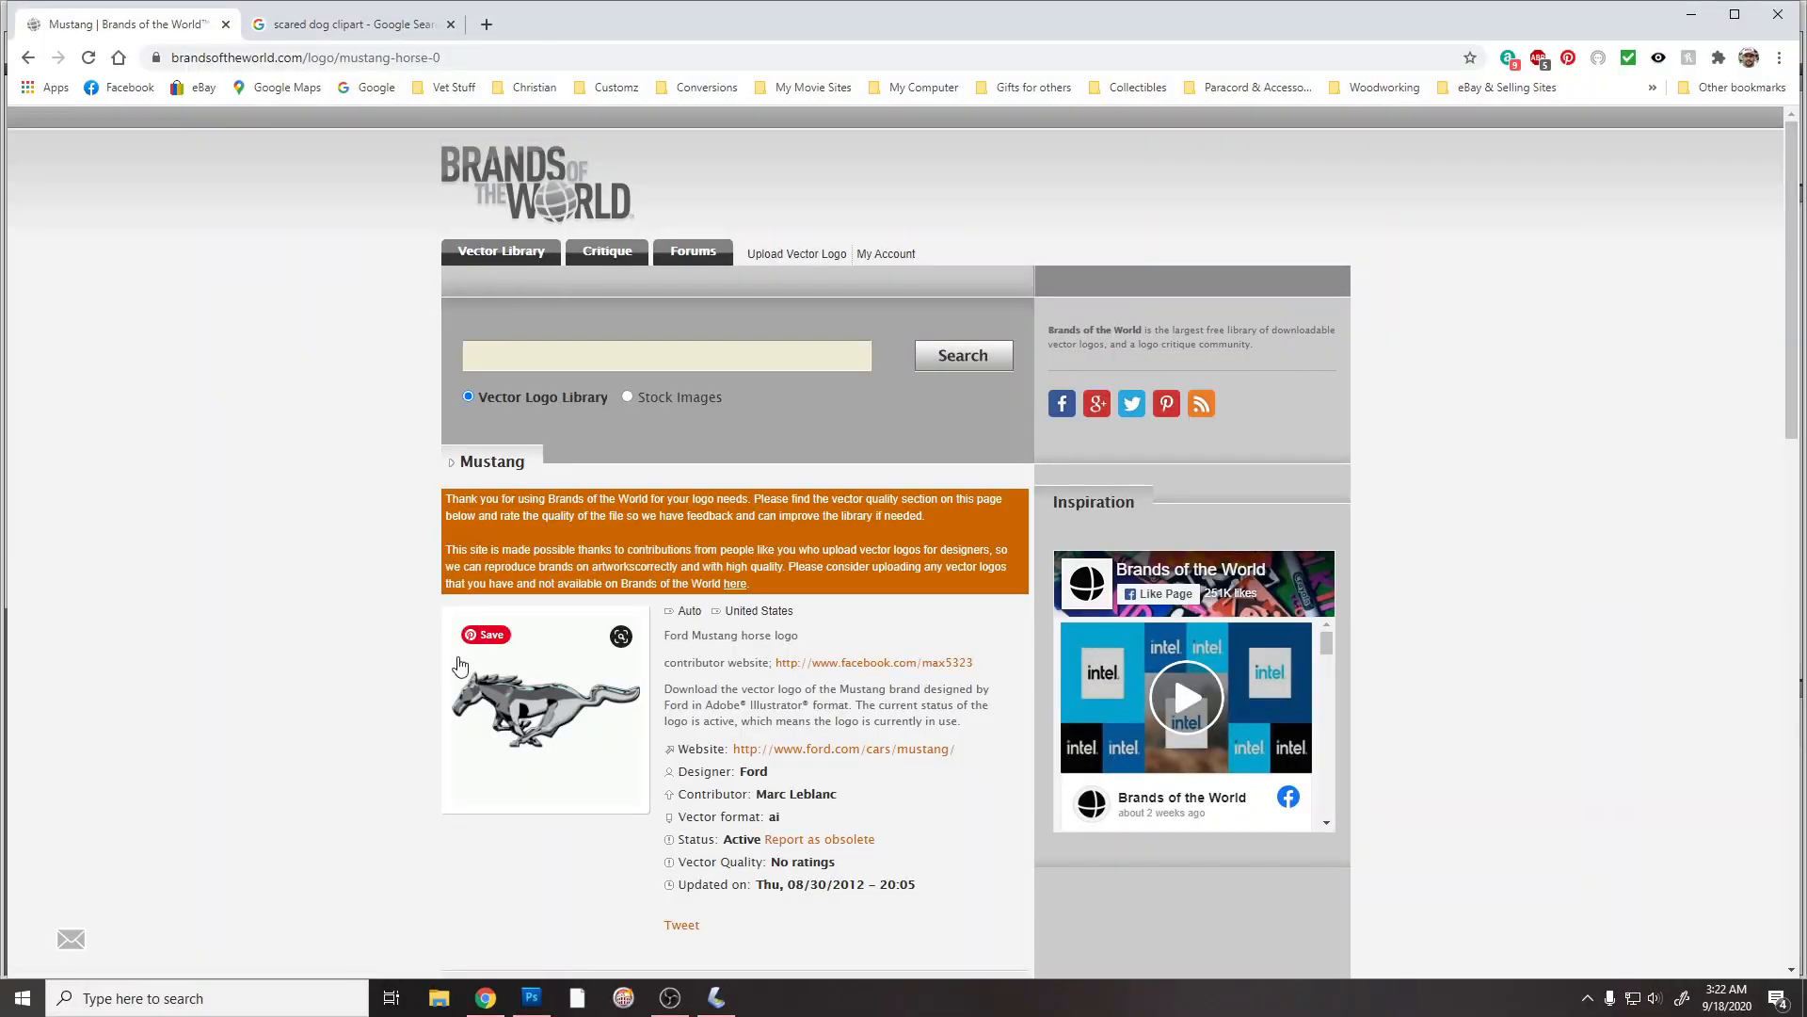
Step: Limit the Google image results for "scared dog clipart" to large images
left_click(347, 28)
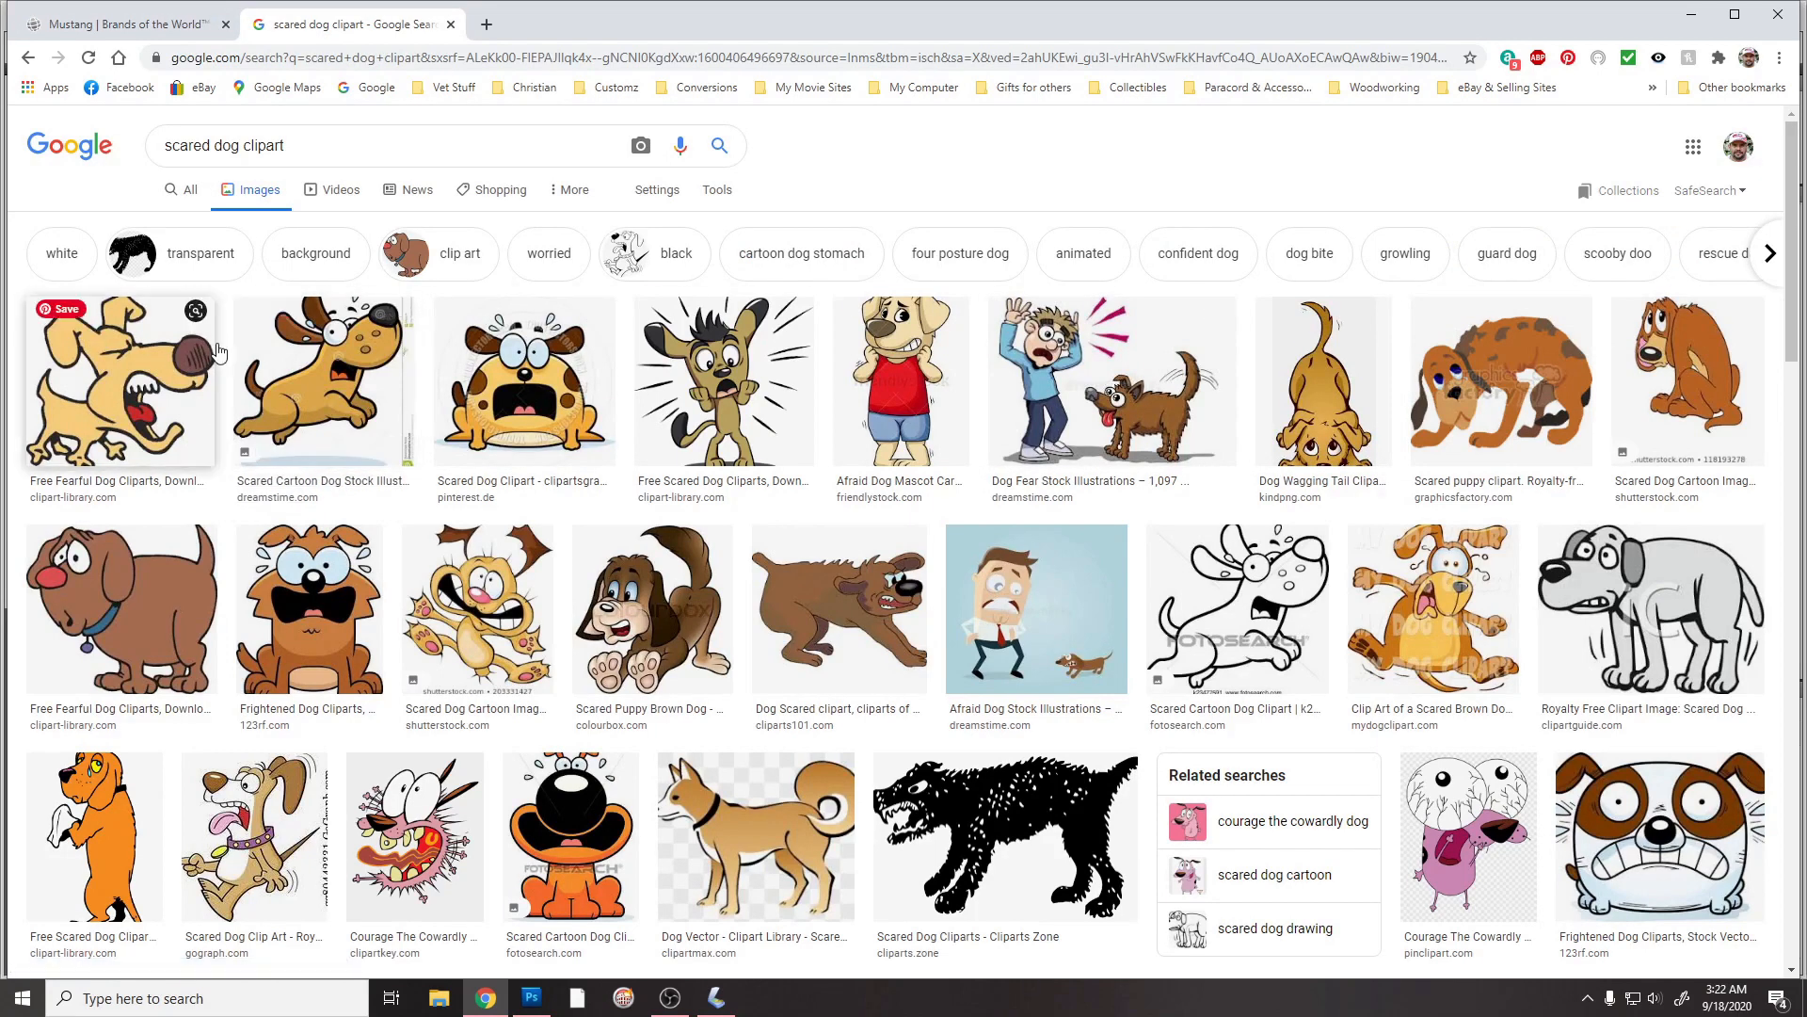
left_click(717, 191)
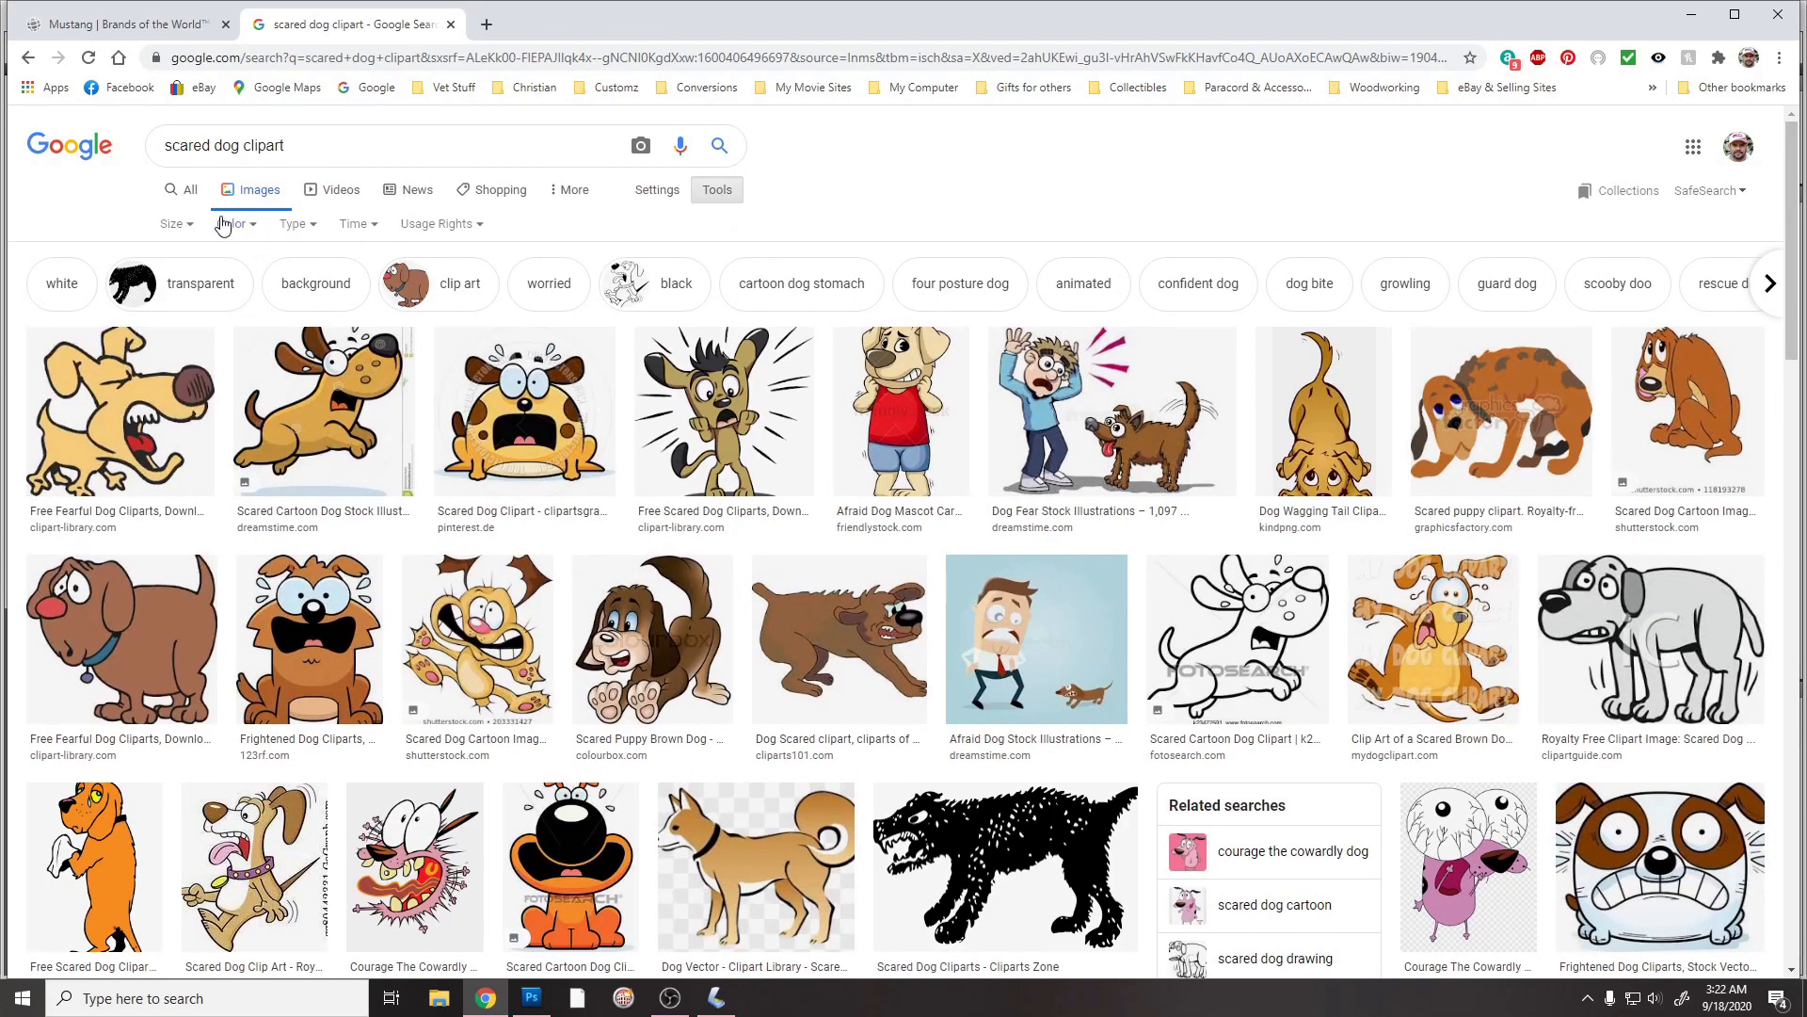
left_click(182, 231)
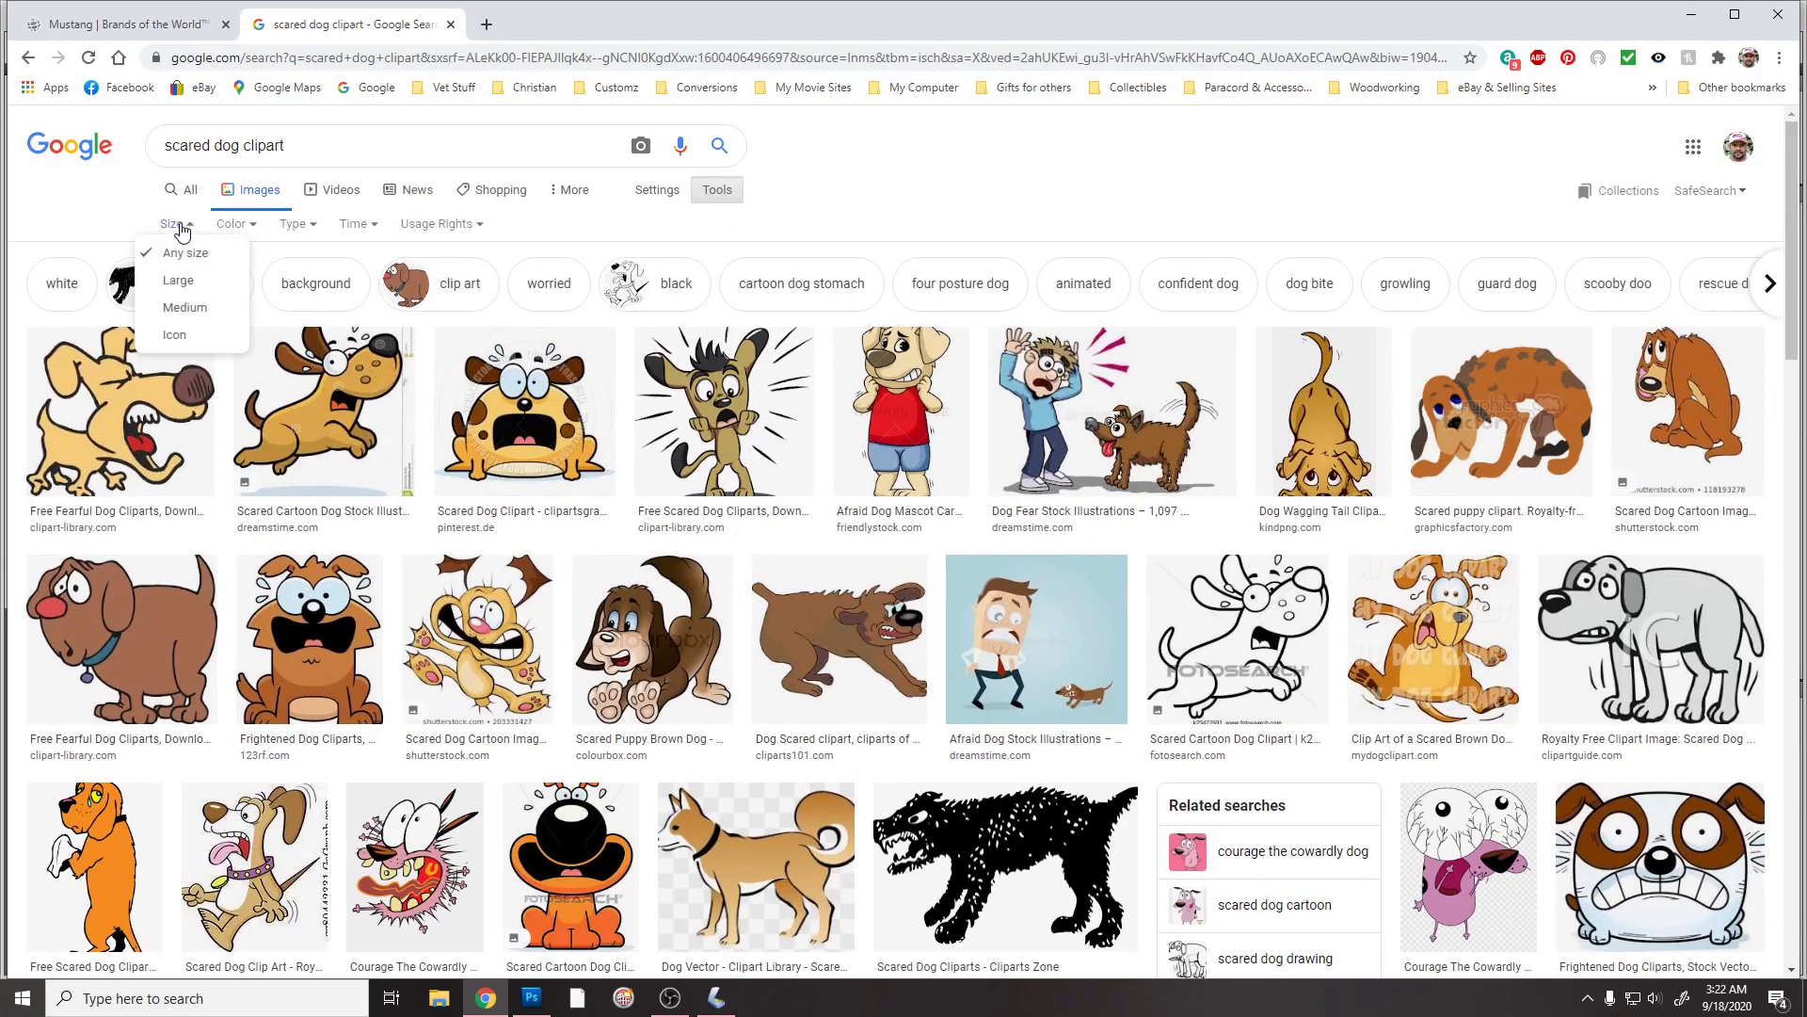
left_click(174, 289)
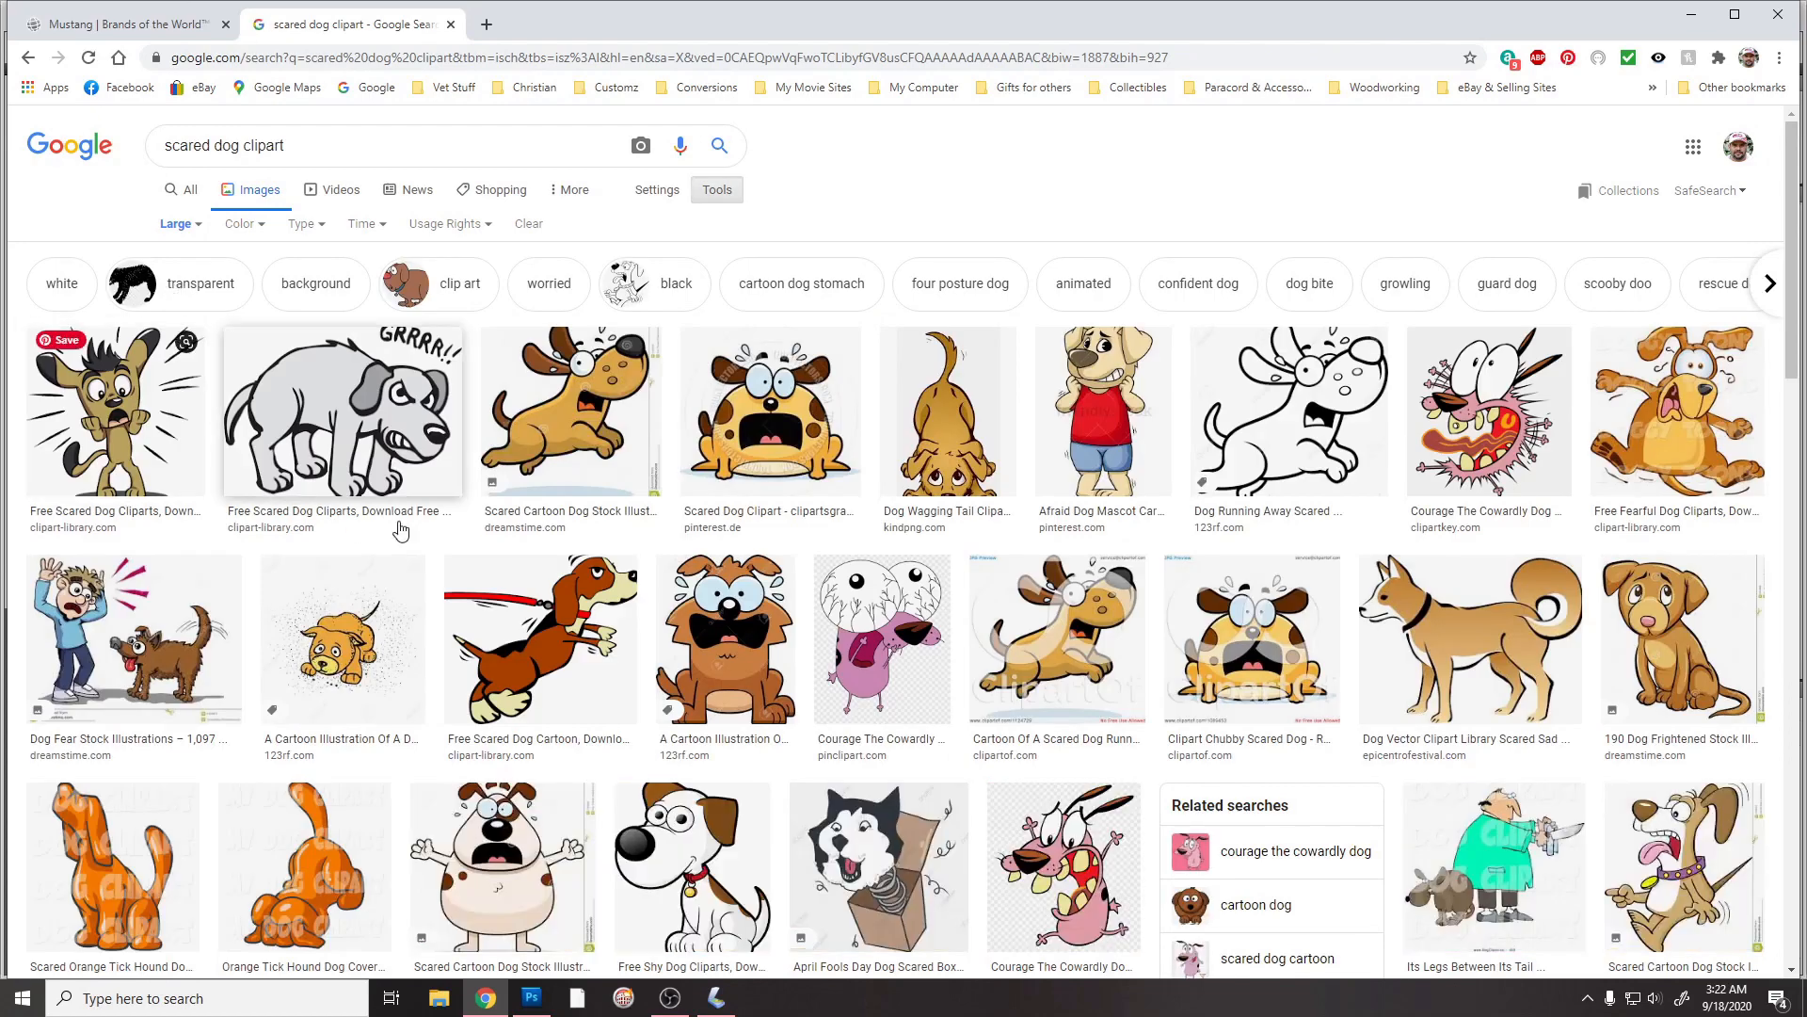
Step: Preview the scared dog cartoon from the image results and a related running dog clipart at larger size
left_click(138, 445)
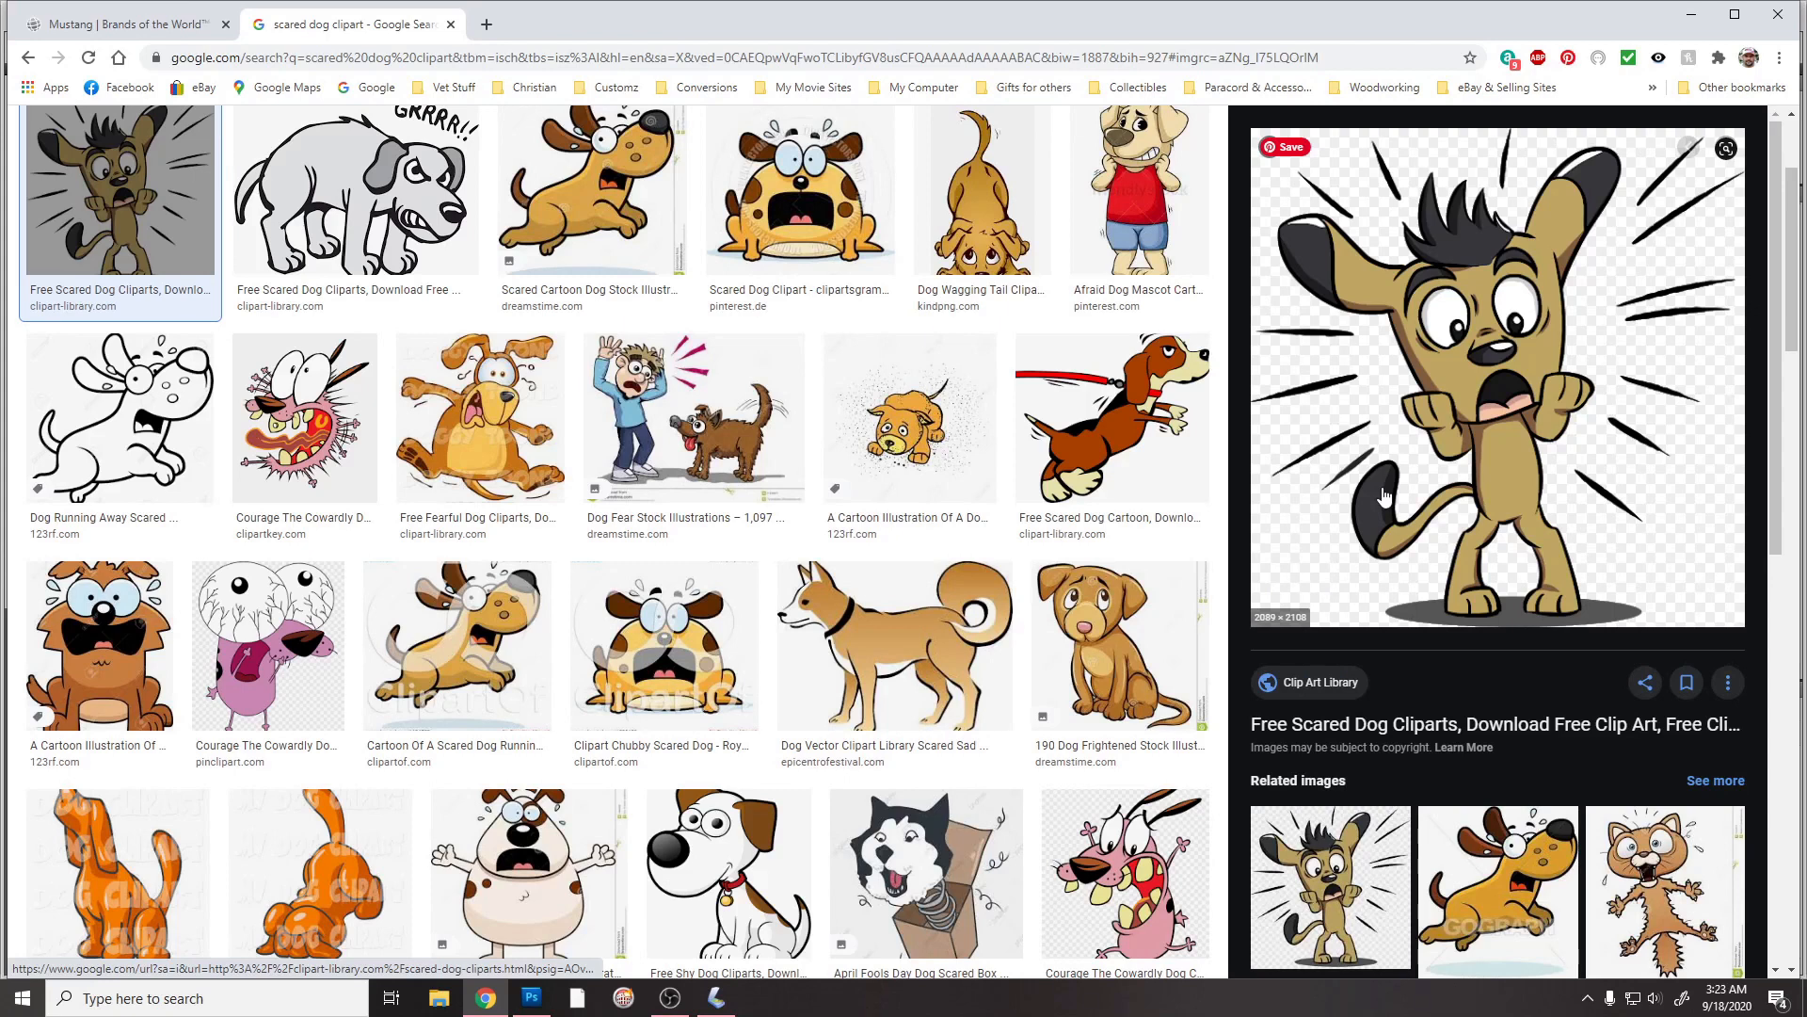
left_click(1497, 885)
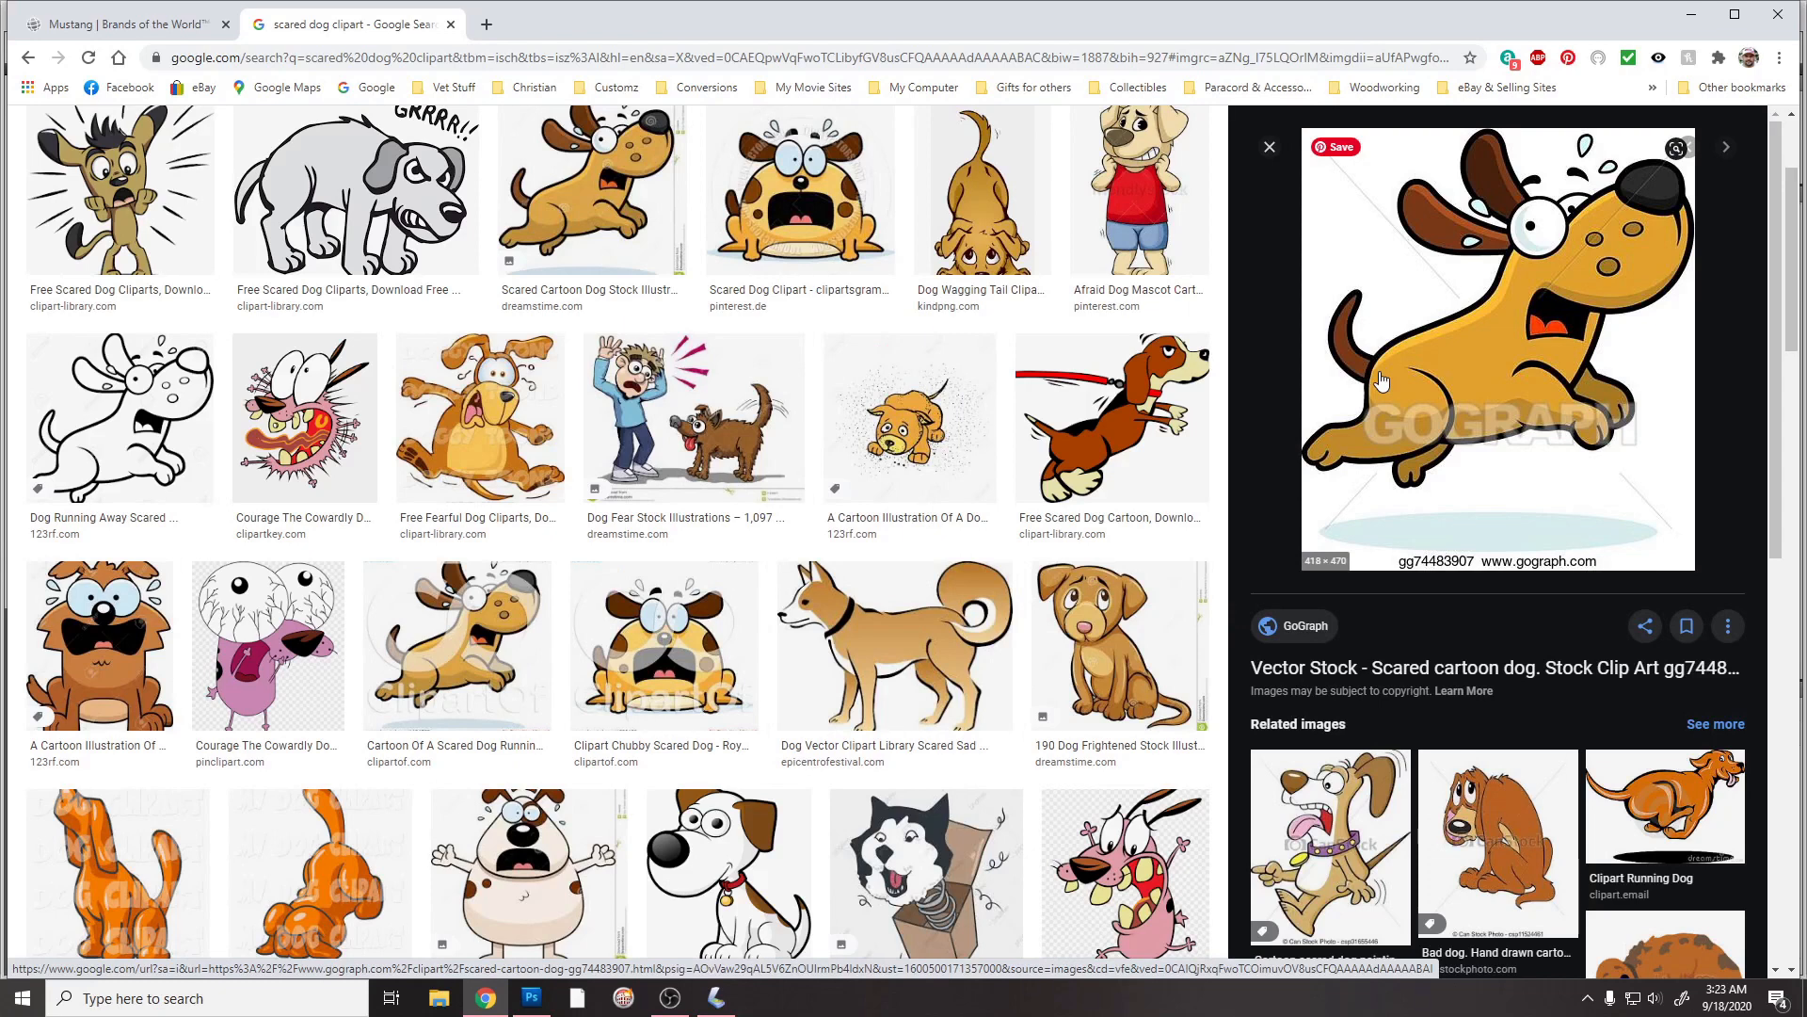
scroll(500, 229, "up", 2)
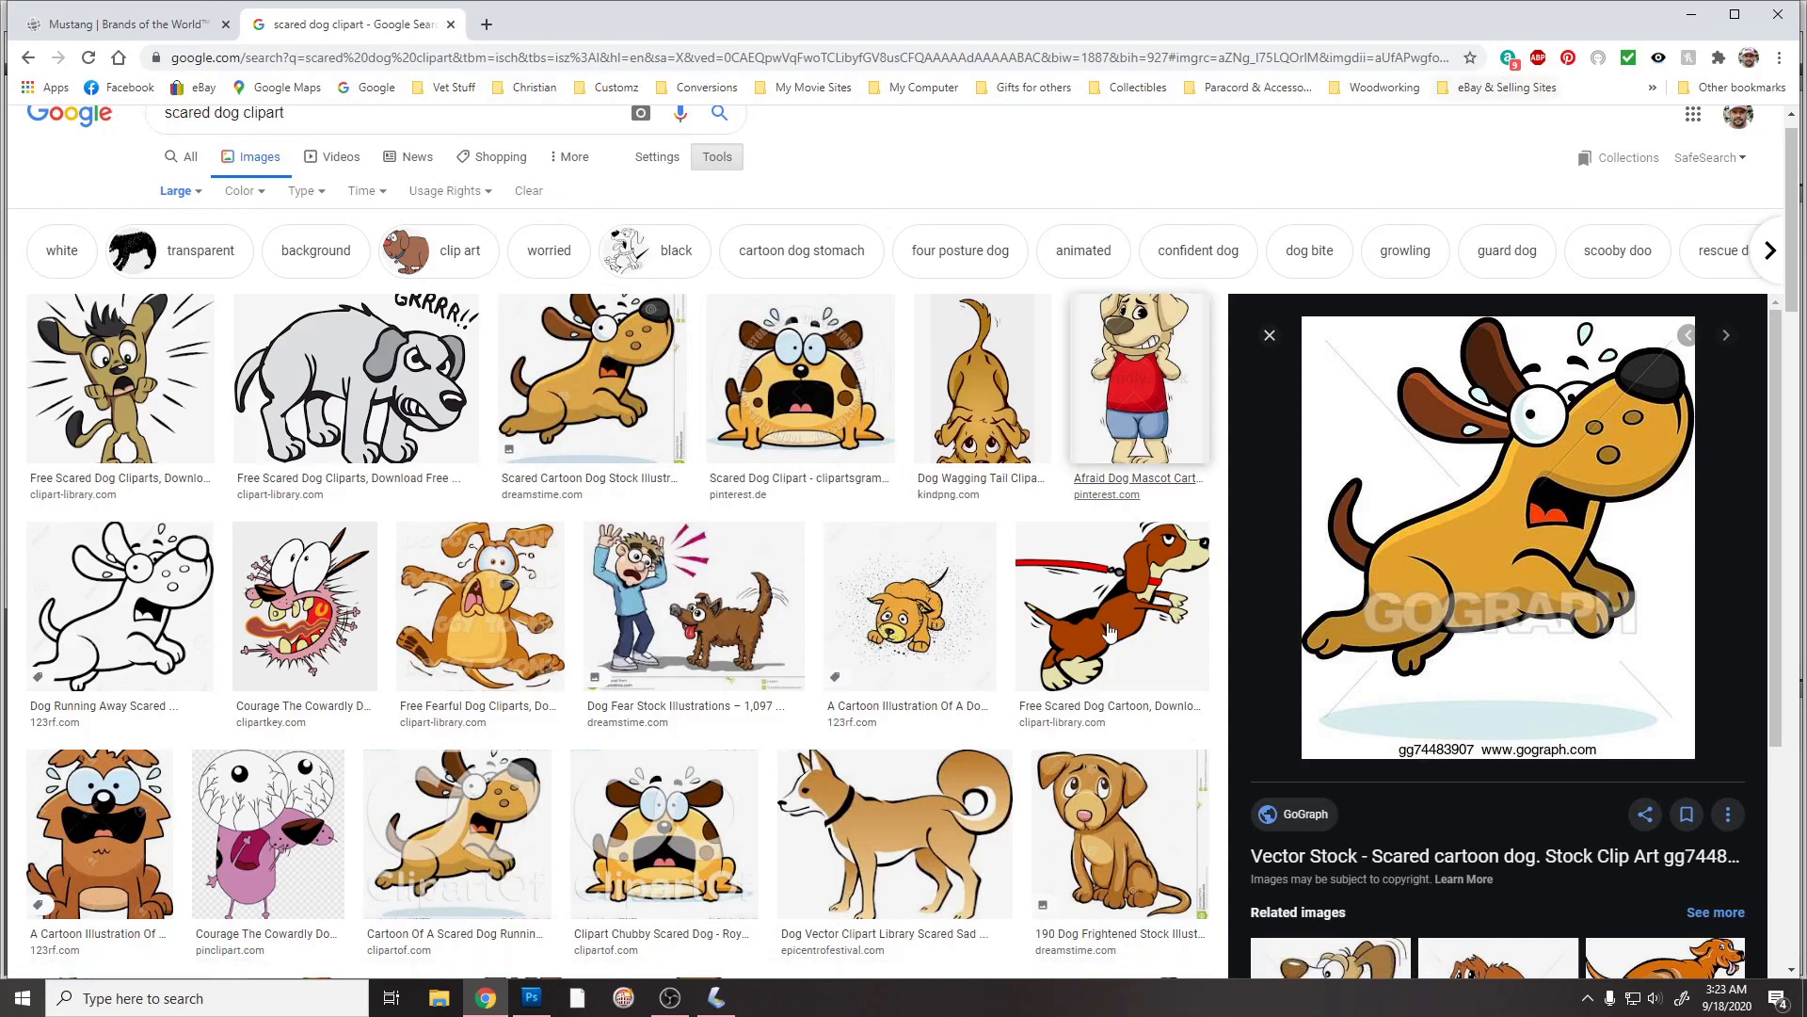
Step: Switch to Photoshop and copy the worried cat artwork from its own file onto the van views in Letter Getter Layout.psd
left_click(532, 998)
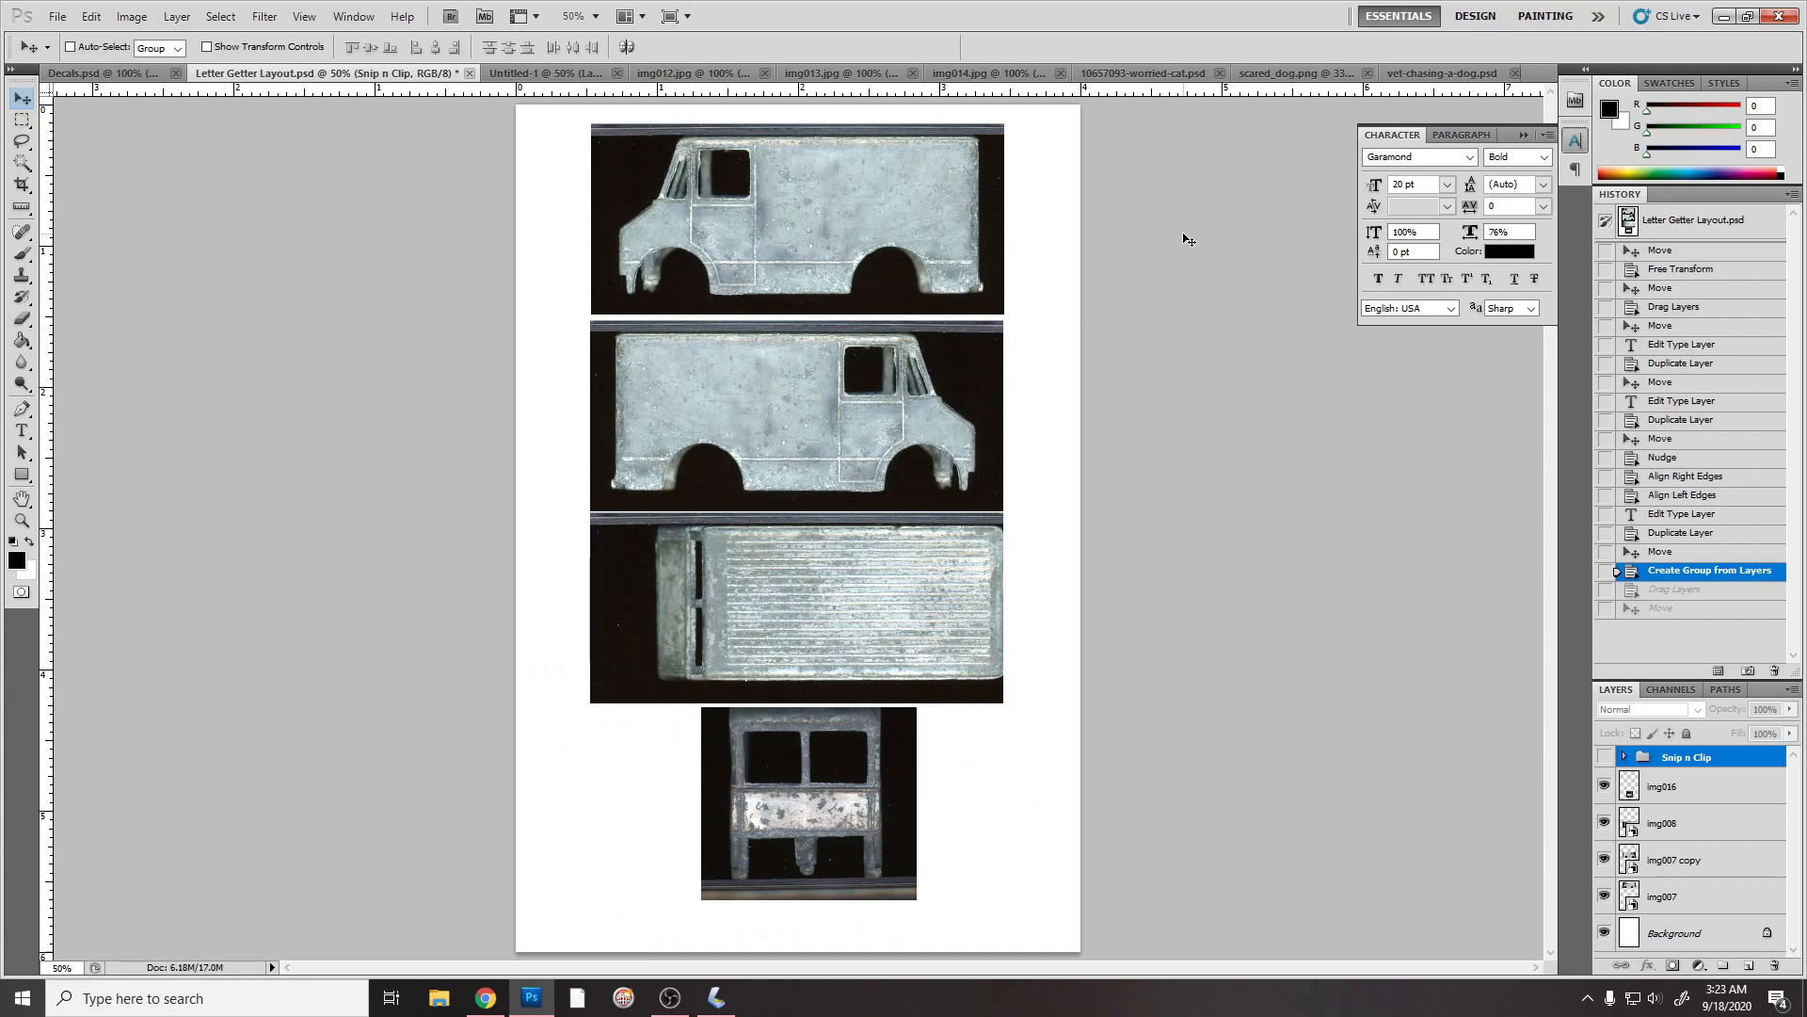
left_click(1169, 74)
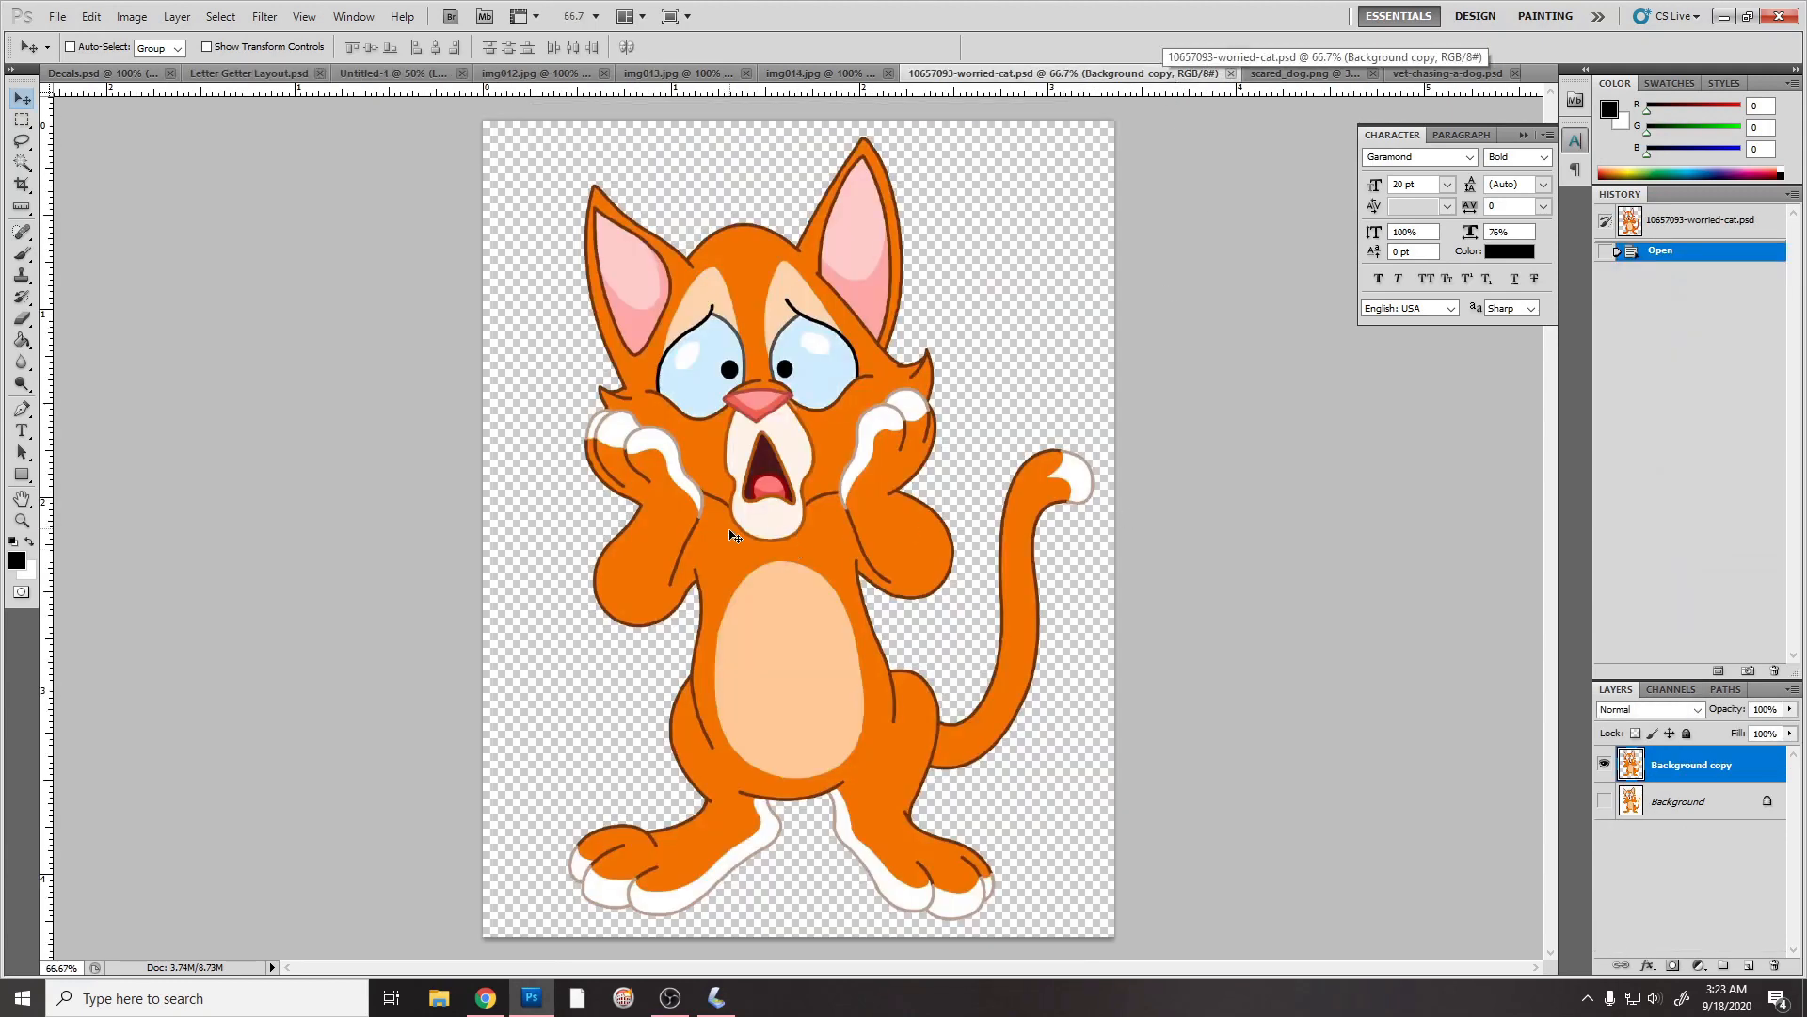
left_click_drag(769, 599, 878, 433)
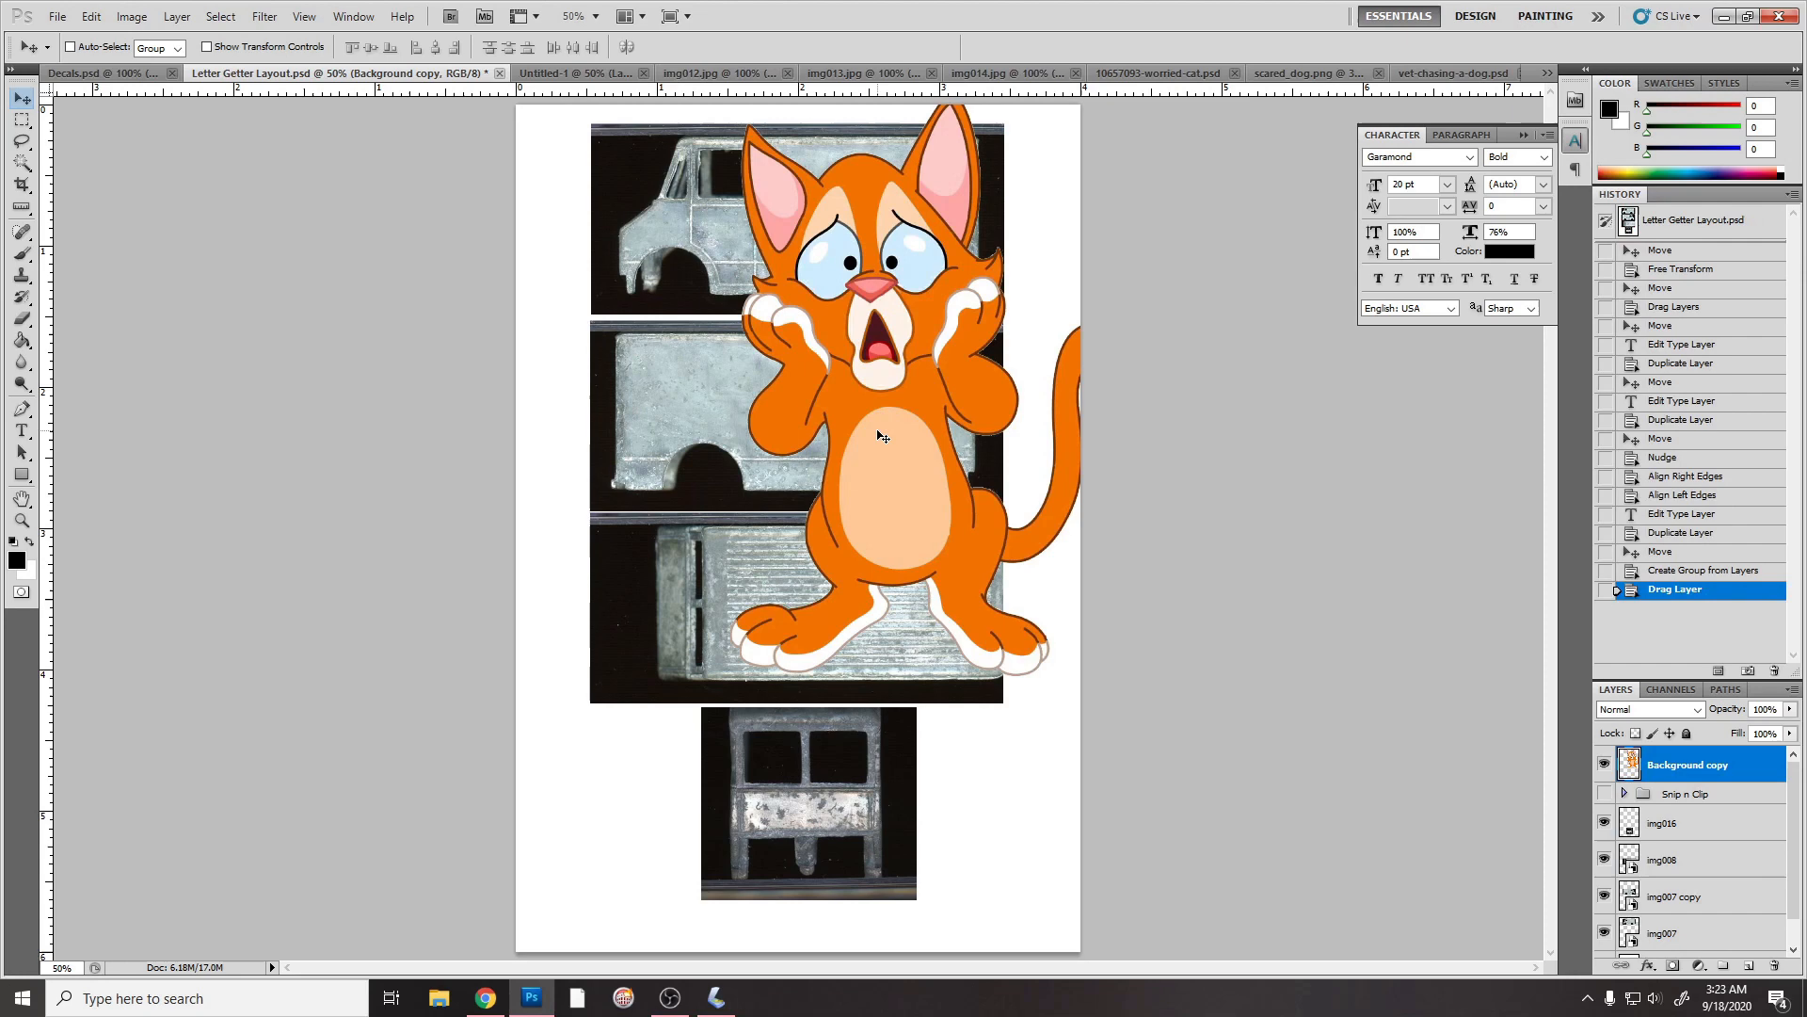
left_click_drag(841, 494, 688, 614)
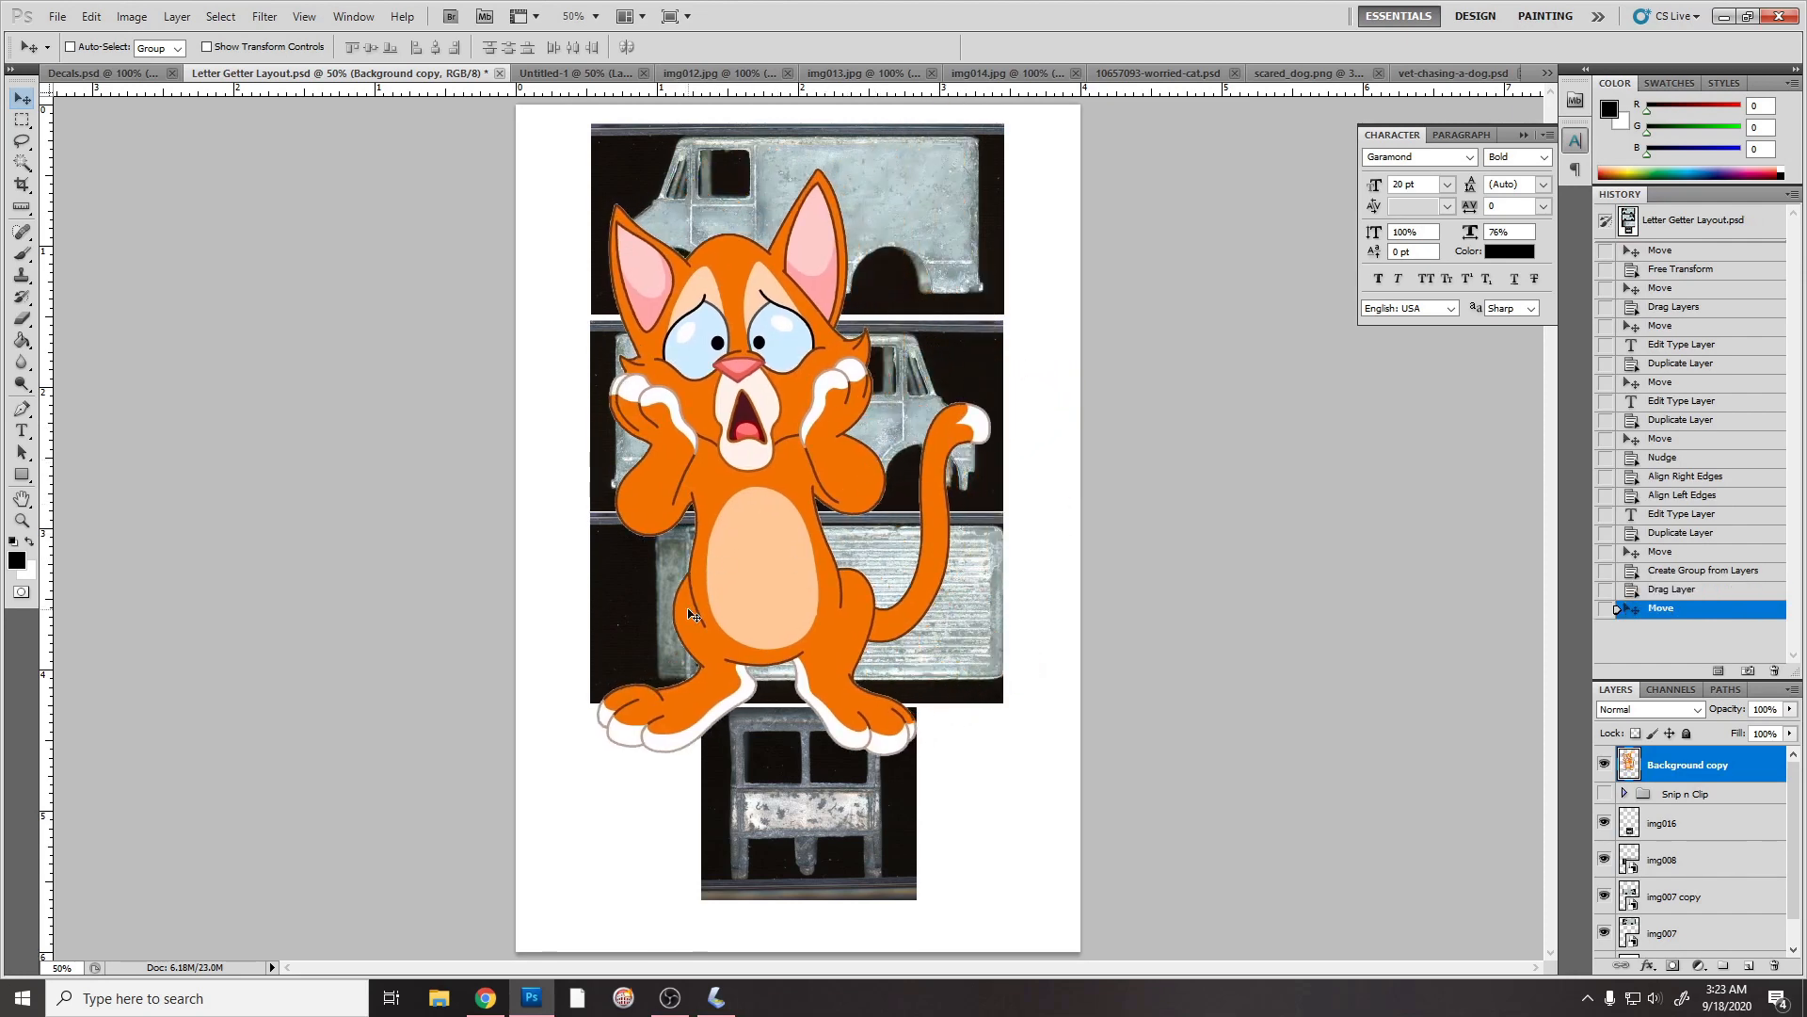
Step: Scale the worried cat down to about 9.6% and place it on the door of the second van view
key("ctrl+t")
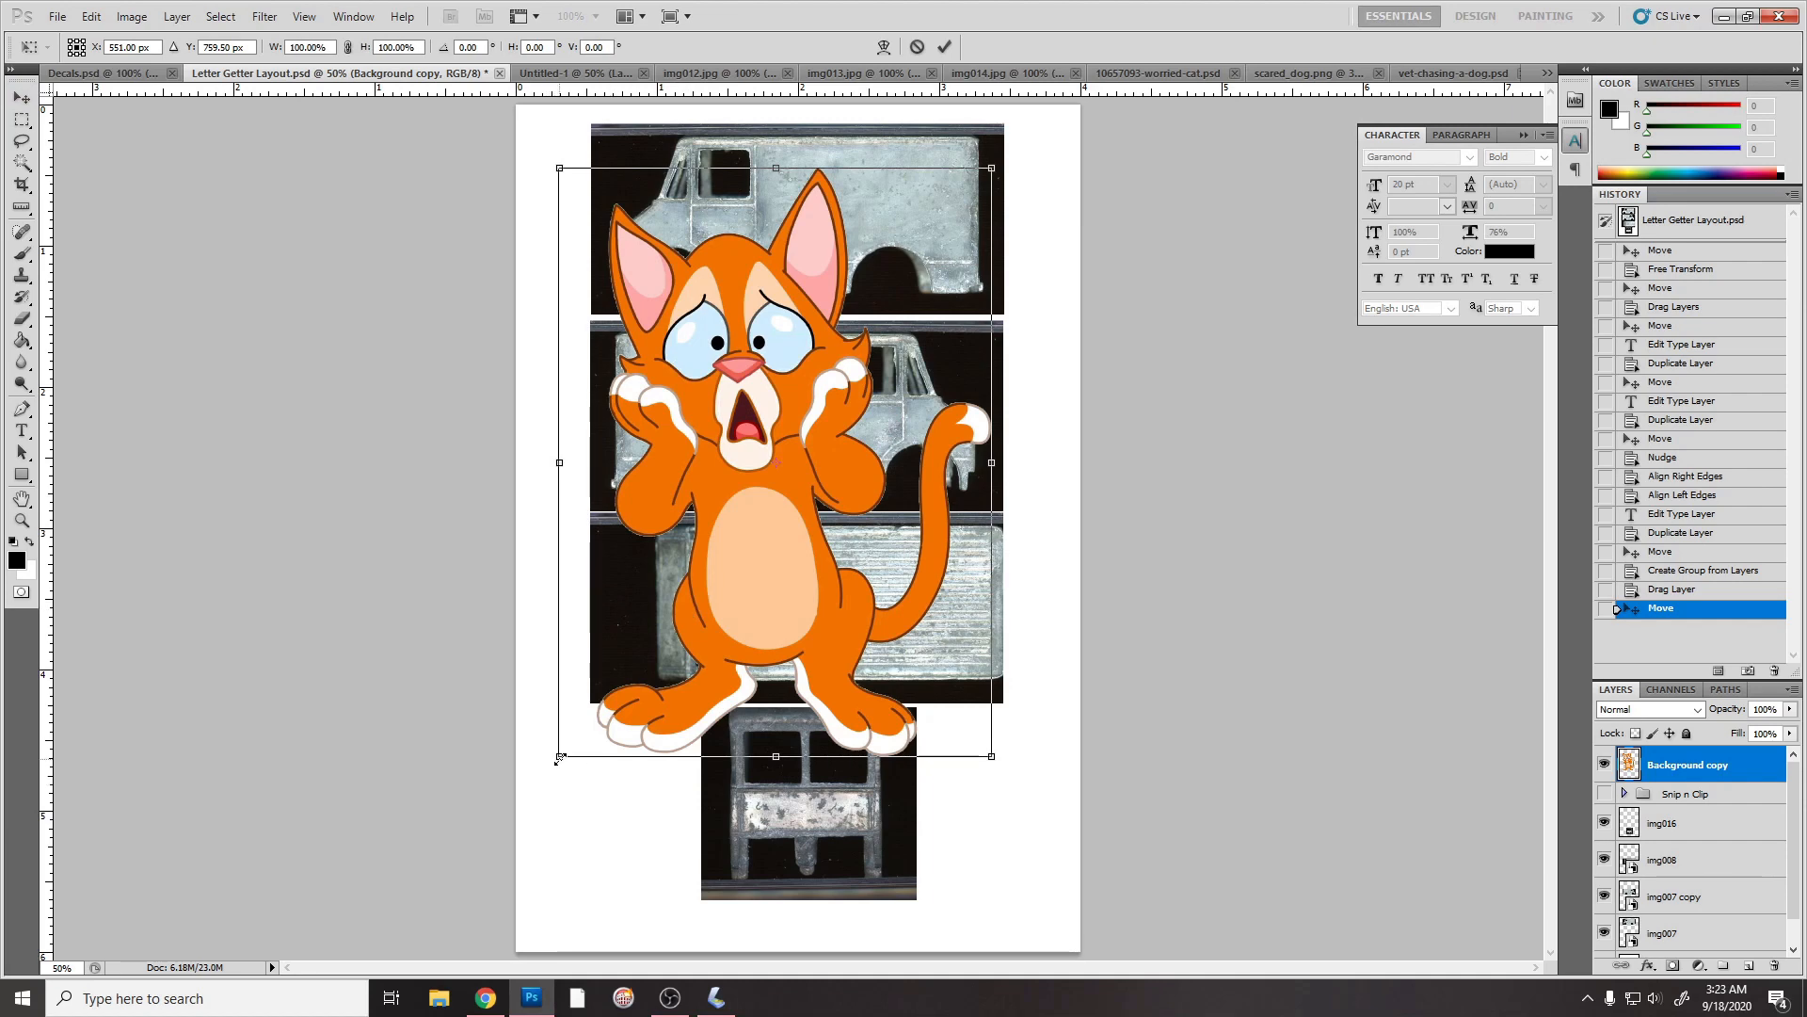
left_click_drag(559, 757, 872, 468)
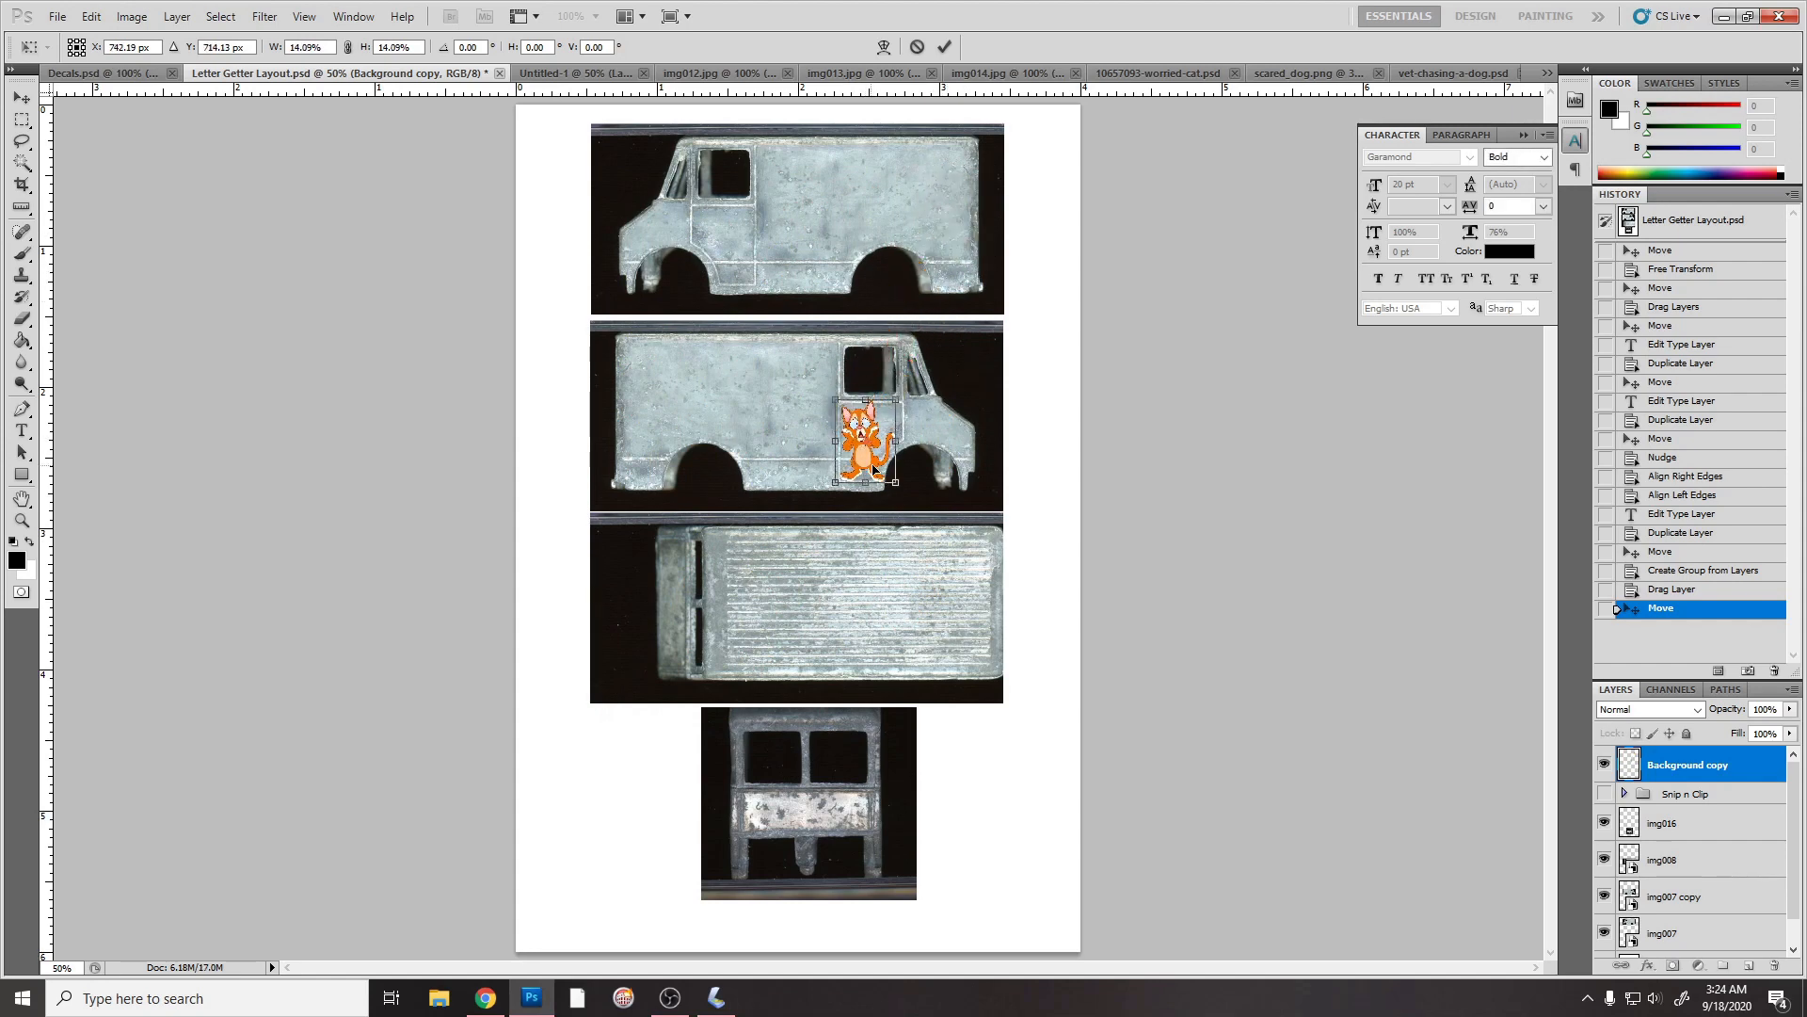
left_click_drag(896, 484, 872, 450)
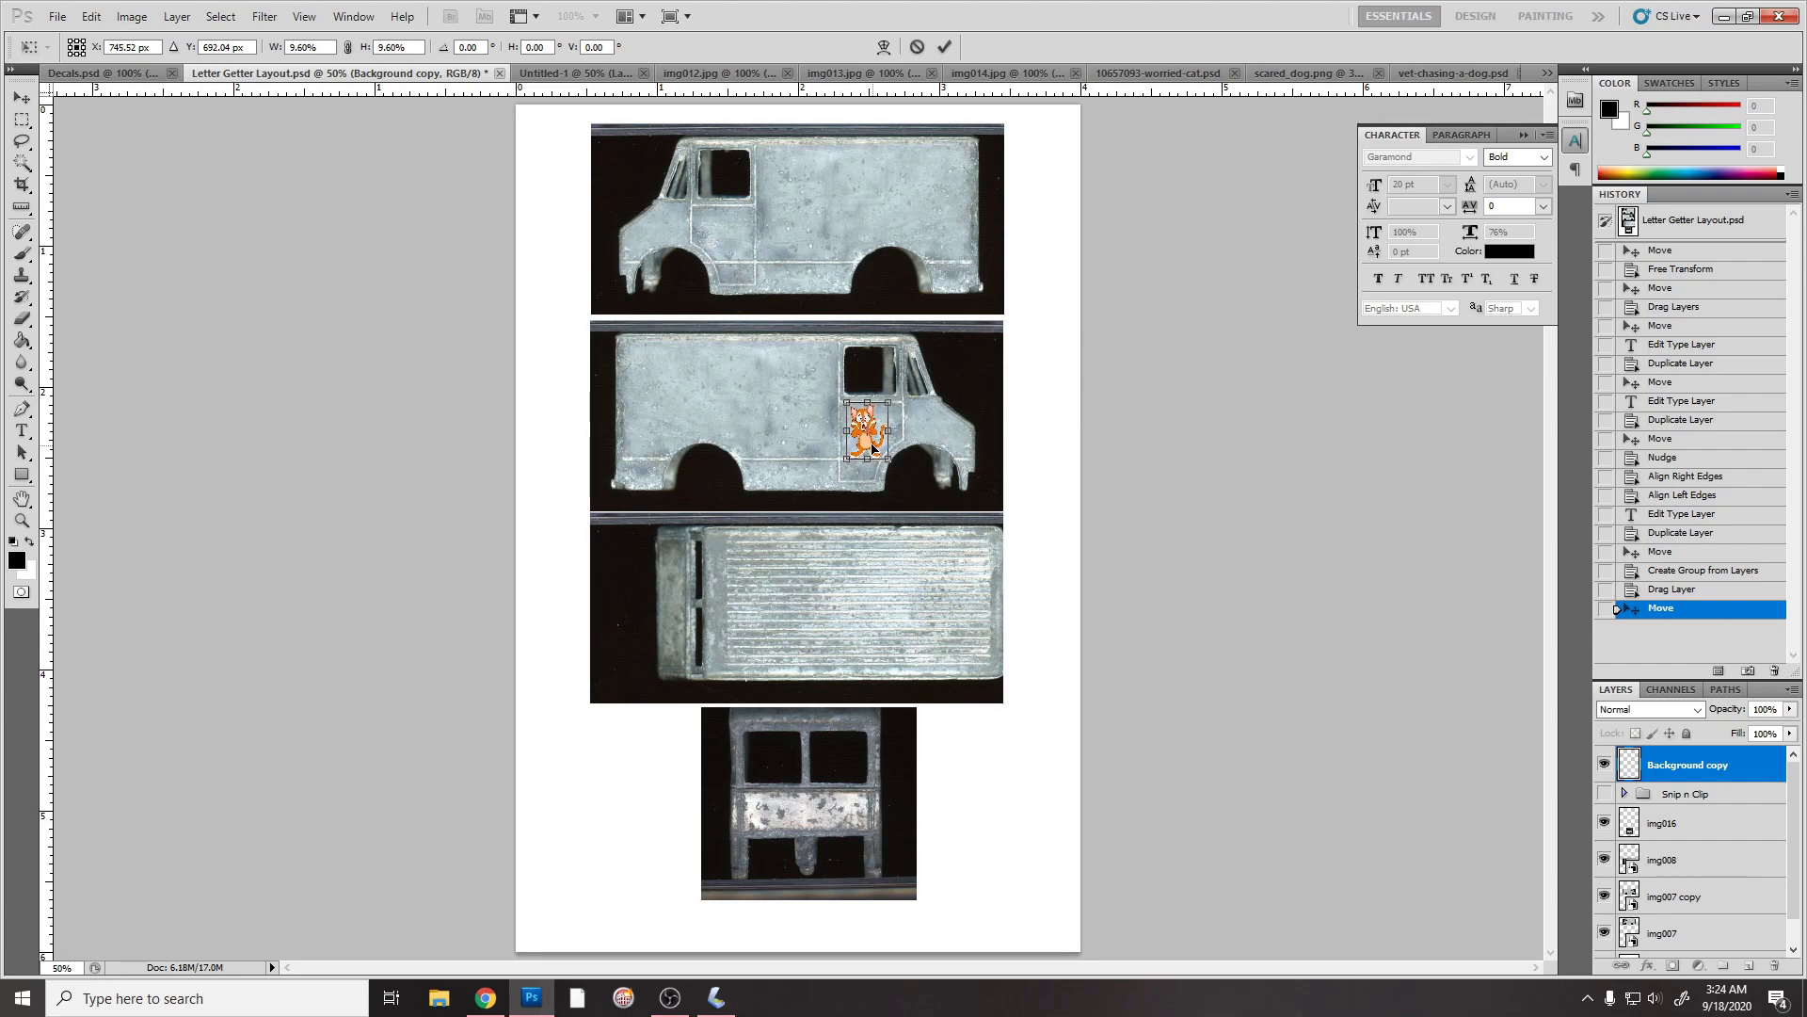
key("Return")
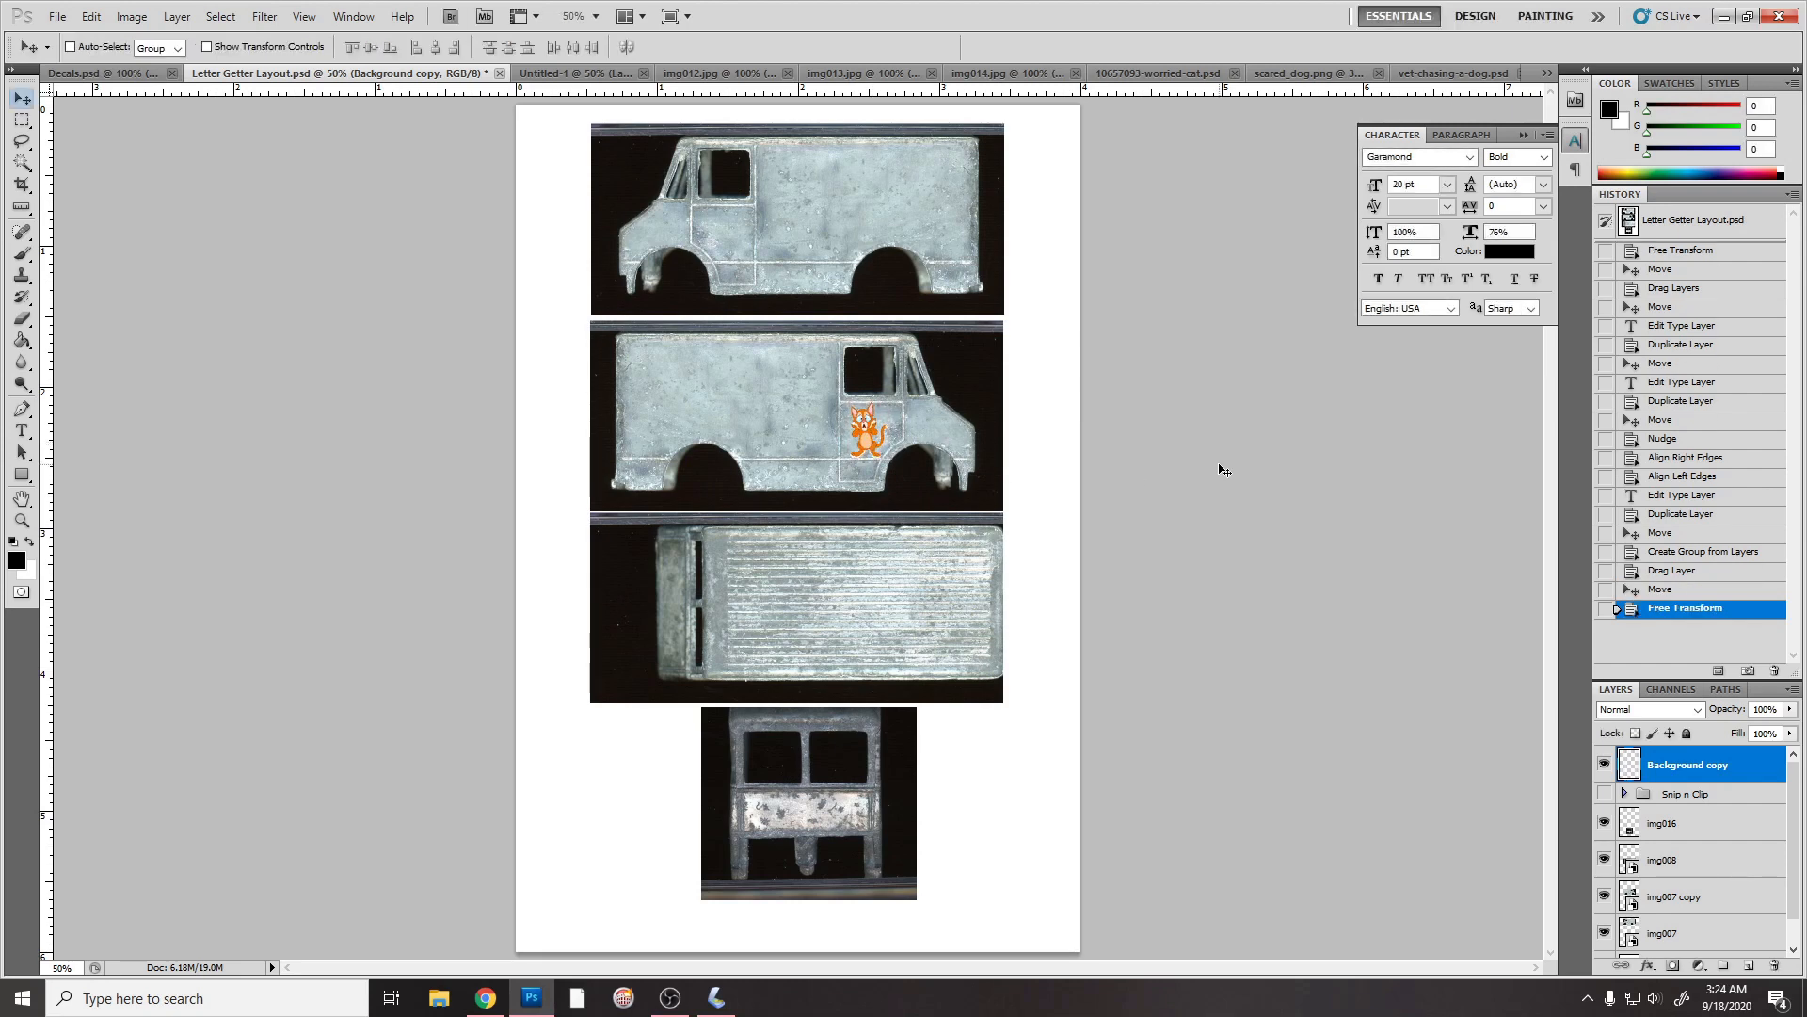
Step: In scared_dog.png, select the transparent background with the Magic Wand and invert the selection to isolate the dog artwork
left_click(1327, 74)
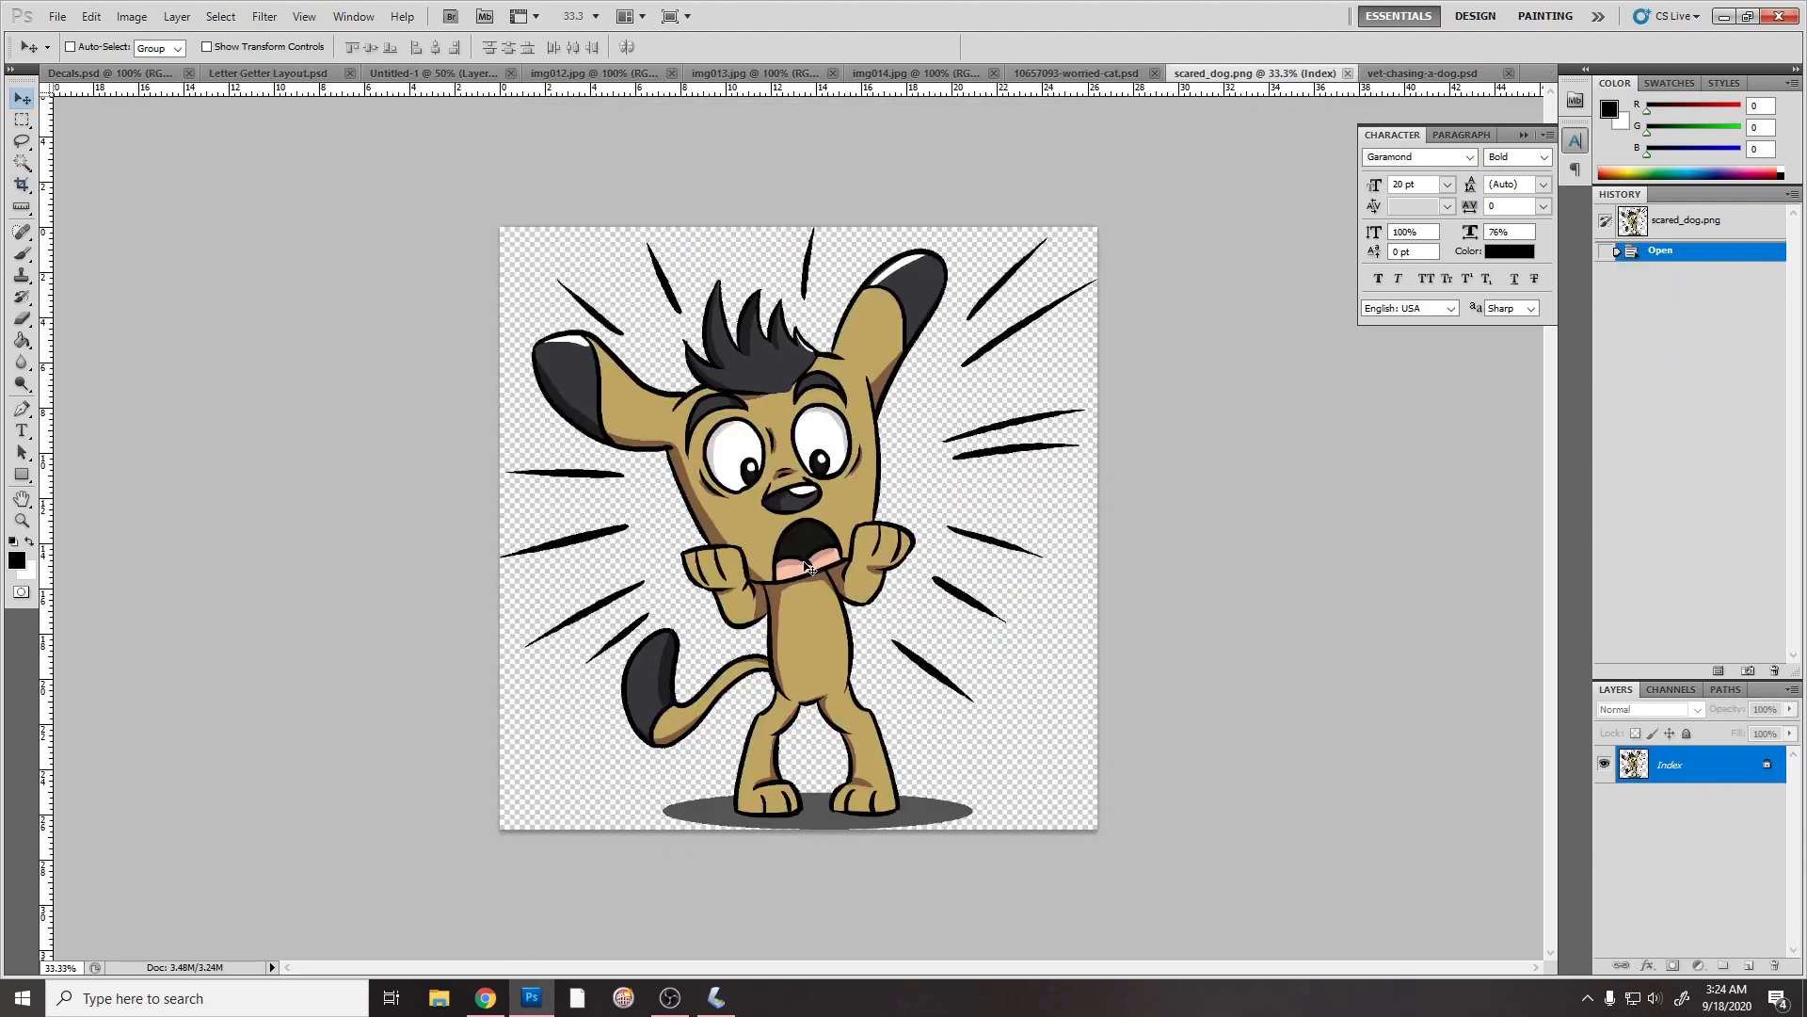
left_click(22, 162)
left_click(587, 286)
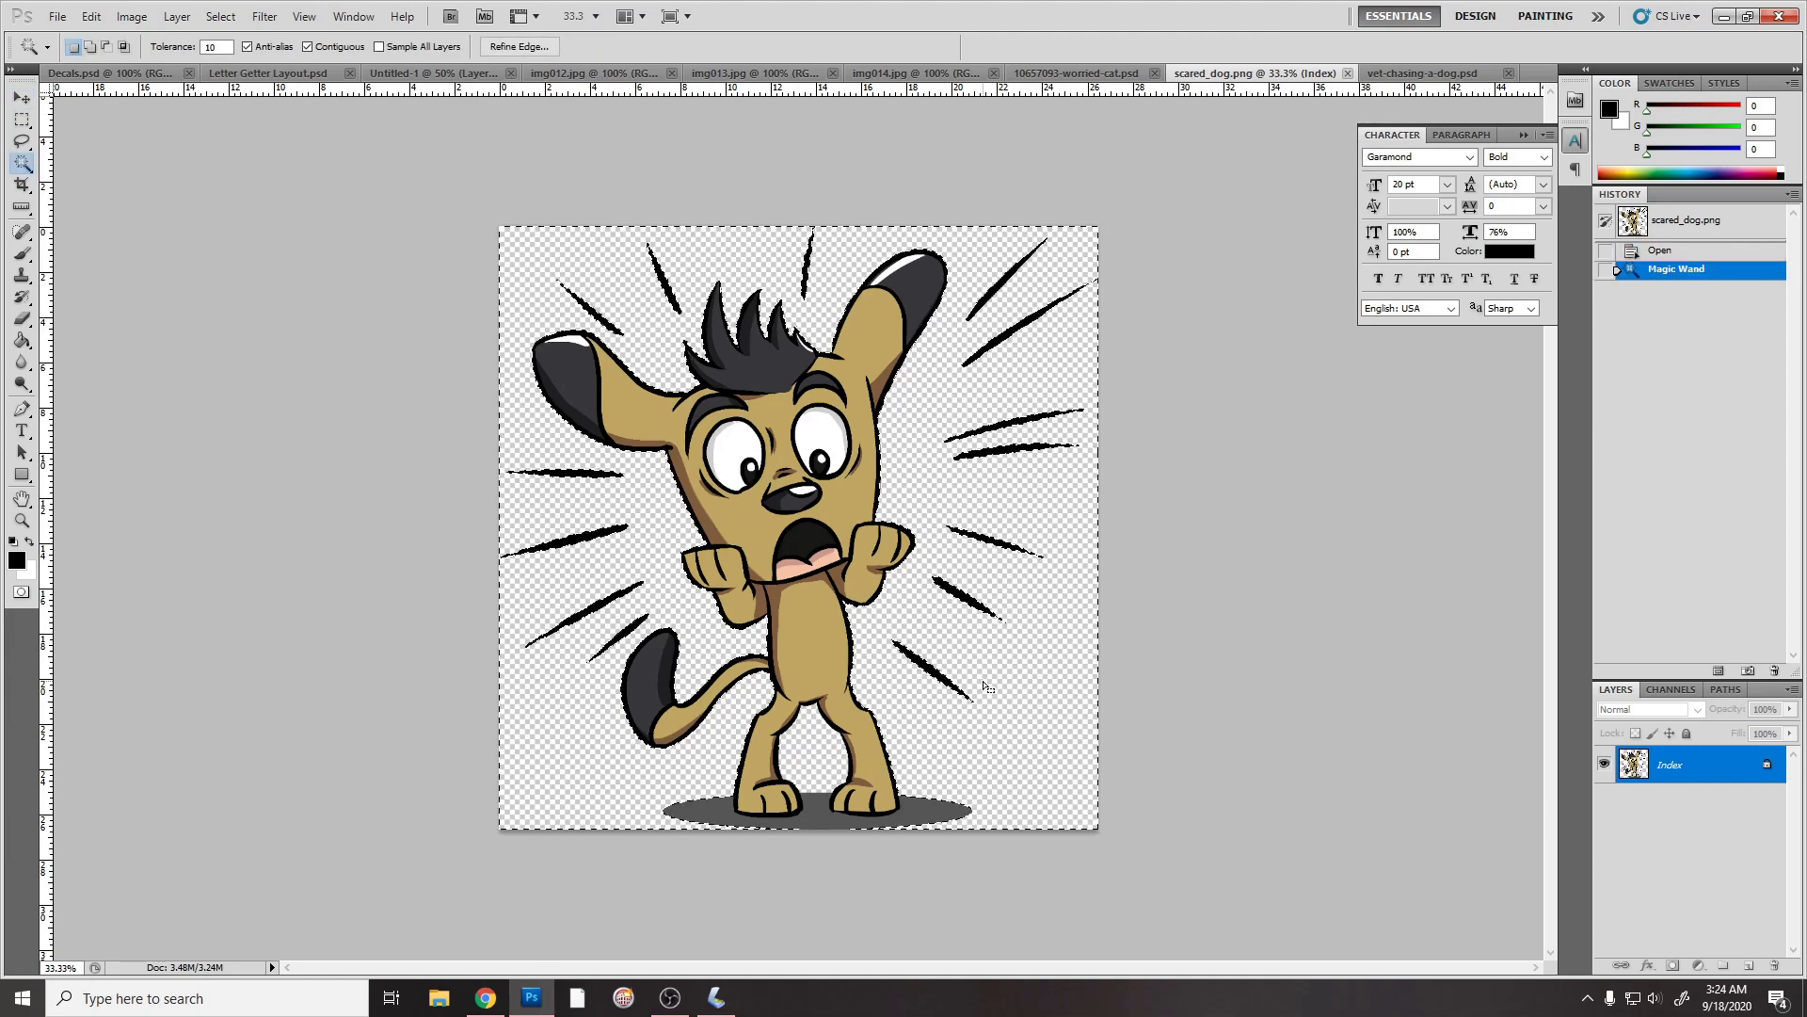
key("m")
right_click(672, 359)
left_click(737, 391)
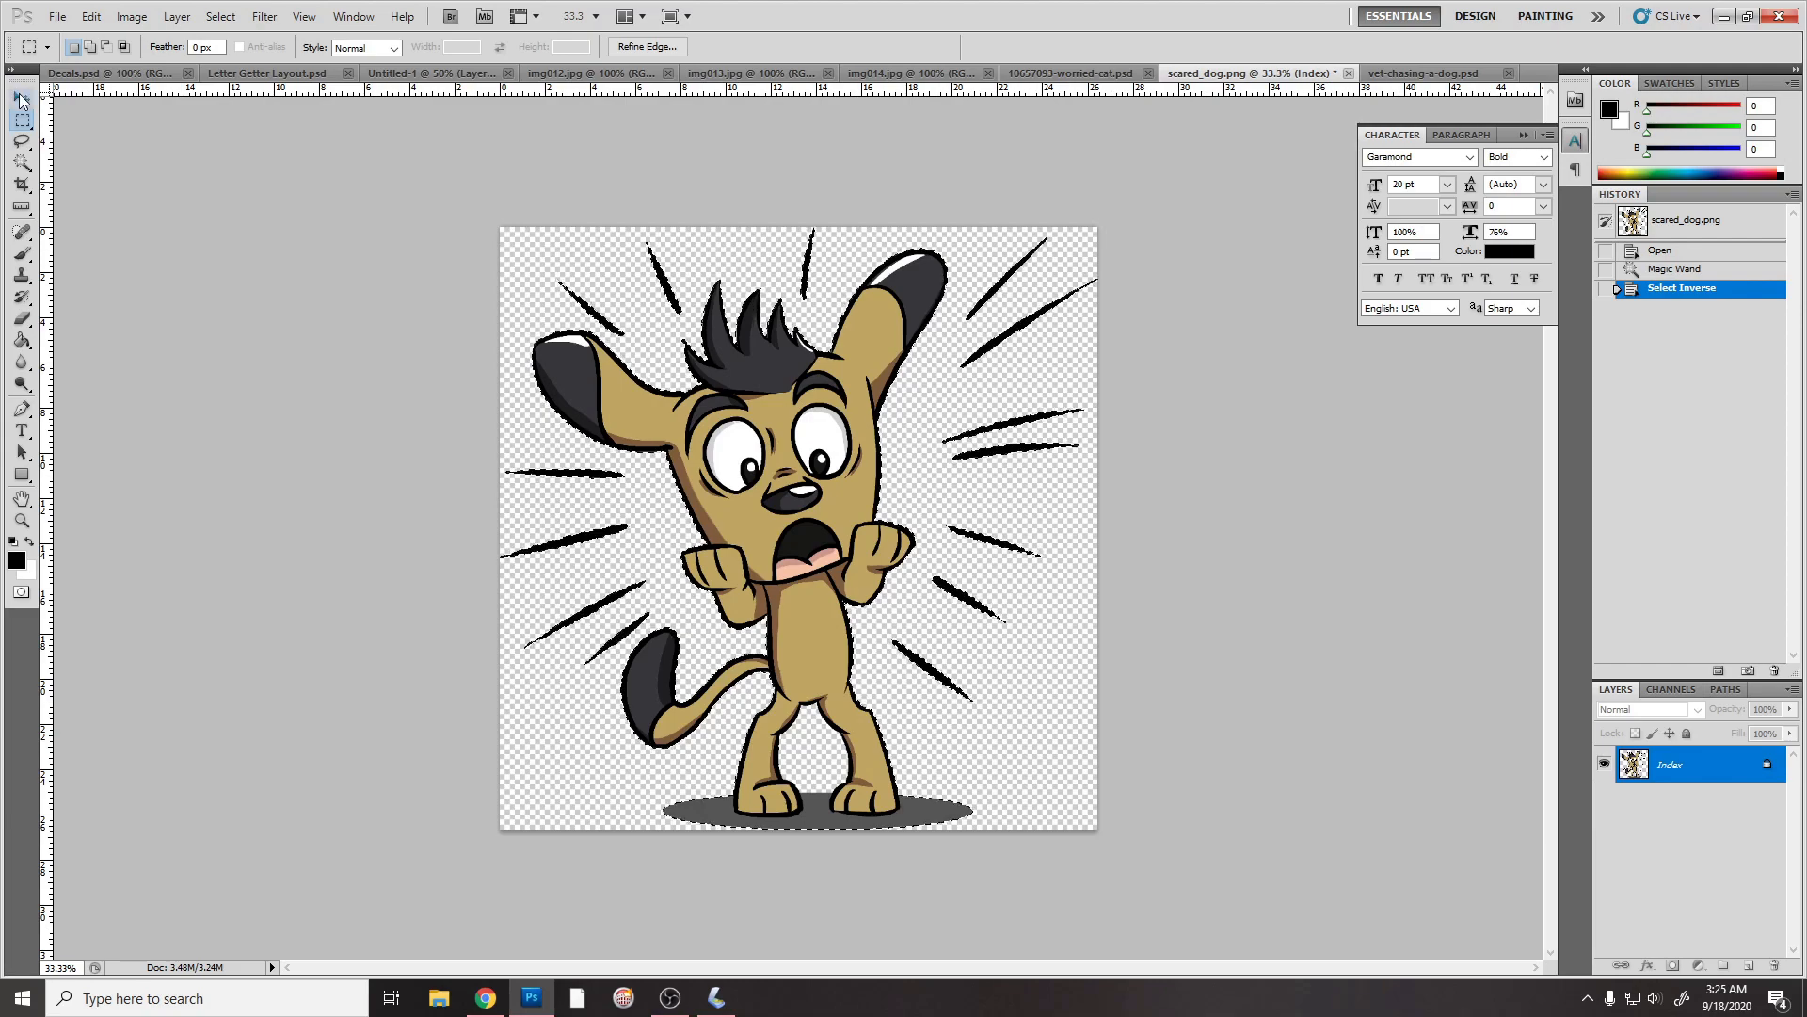
Step: Copy the selected scared dog into Letter Getter Layout.psd and scale it down to fit the door of the first van view
key("v")
left_click_drag(834, 527, 847, 476)
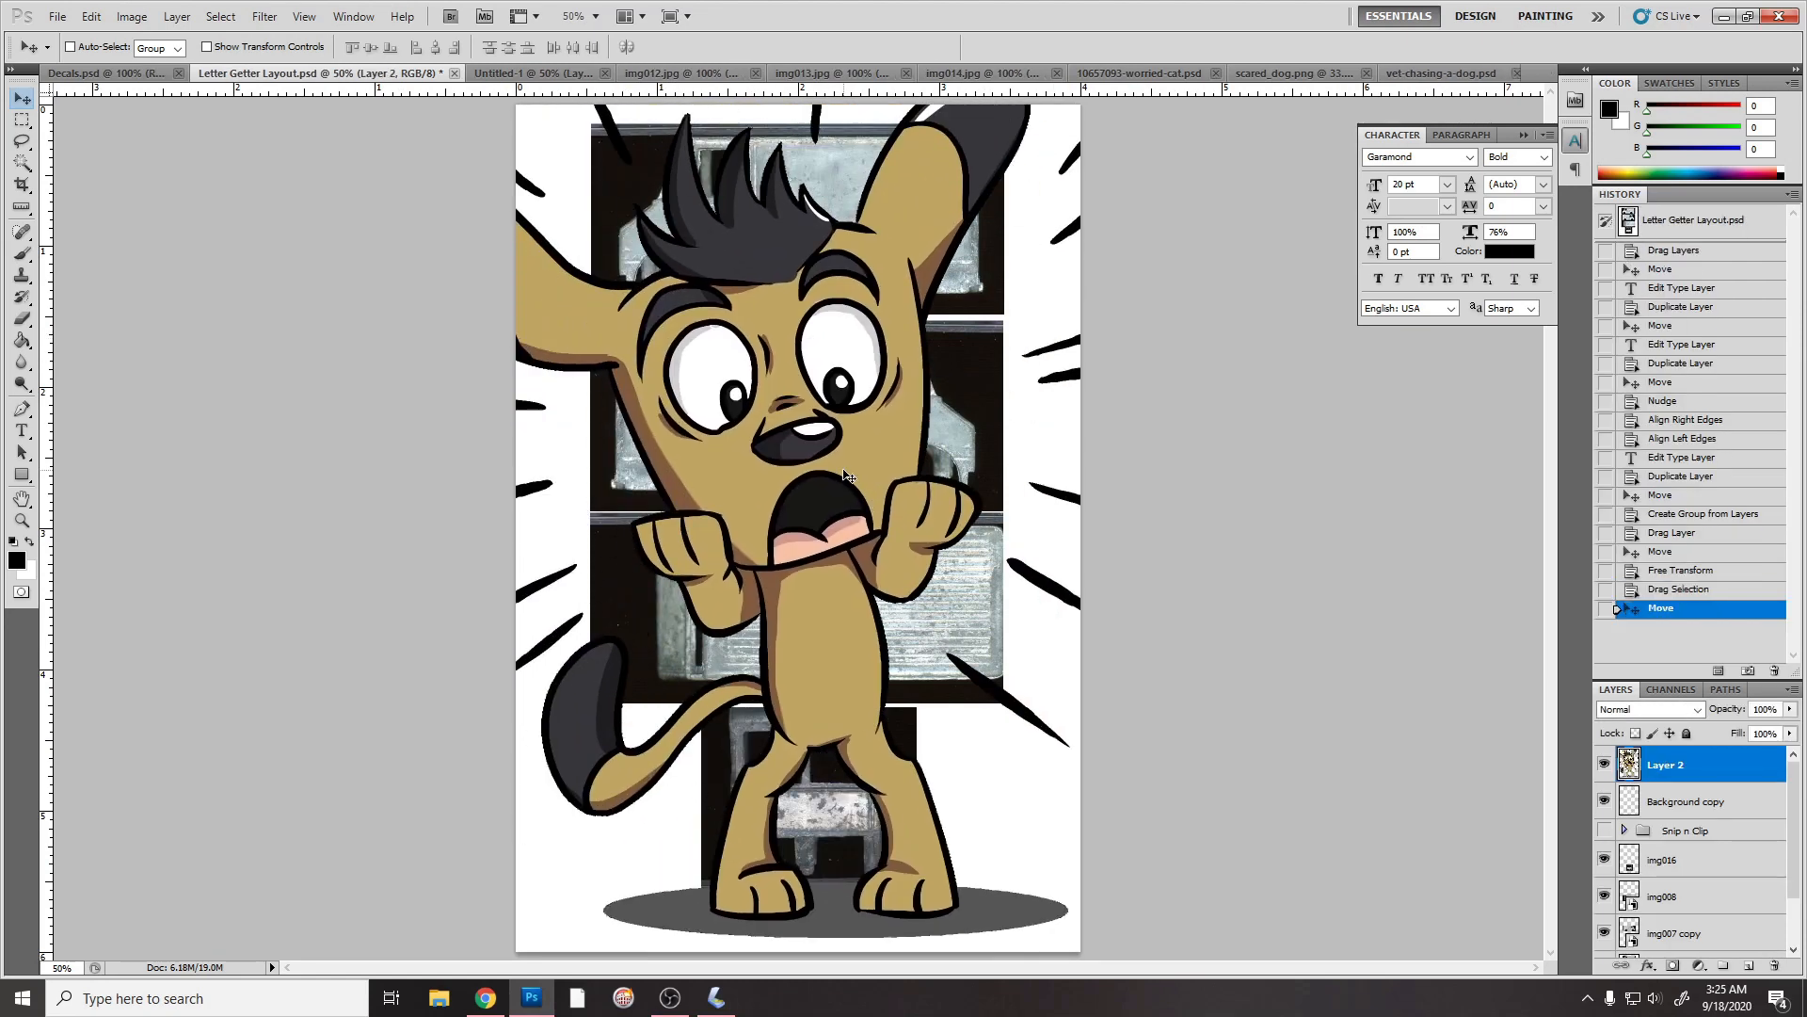
key("ctrl+t")
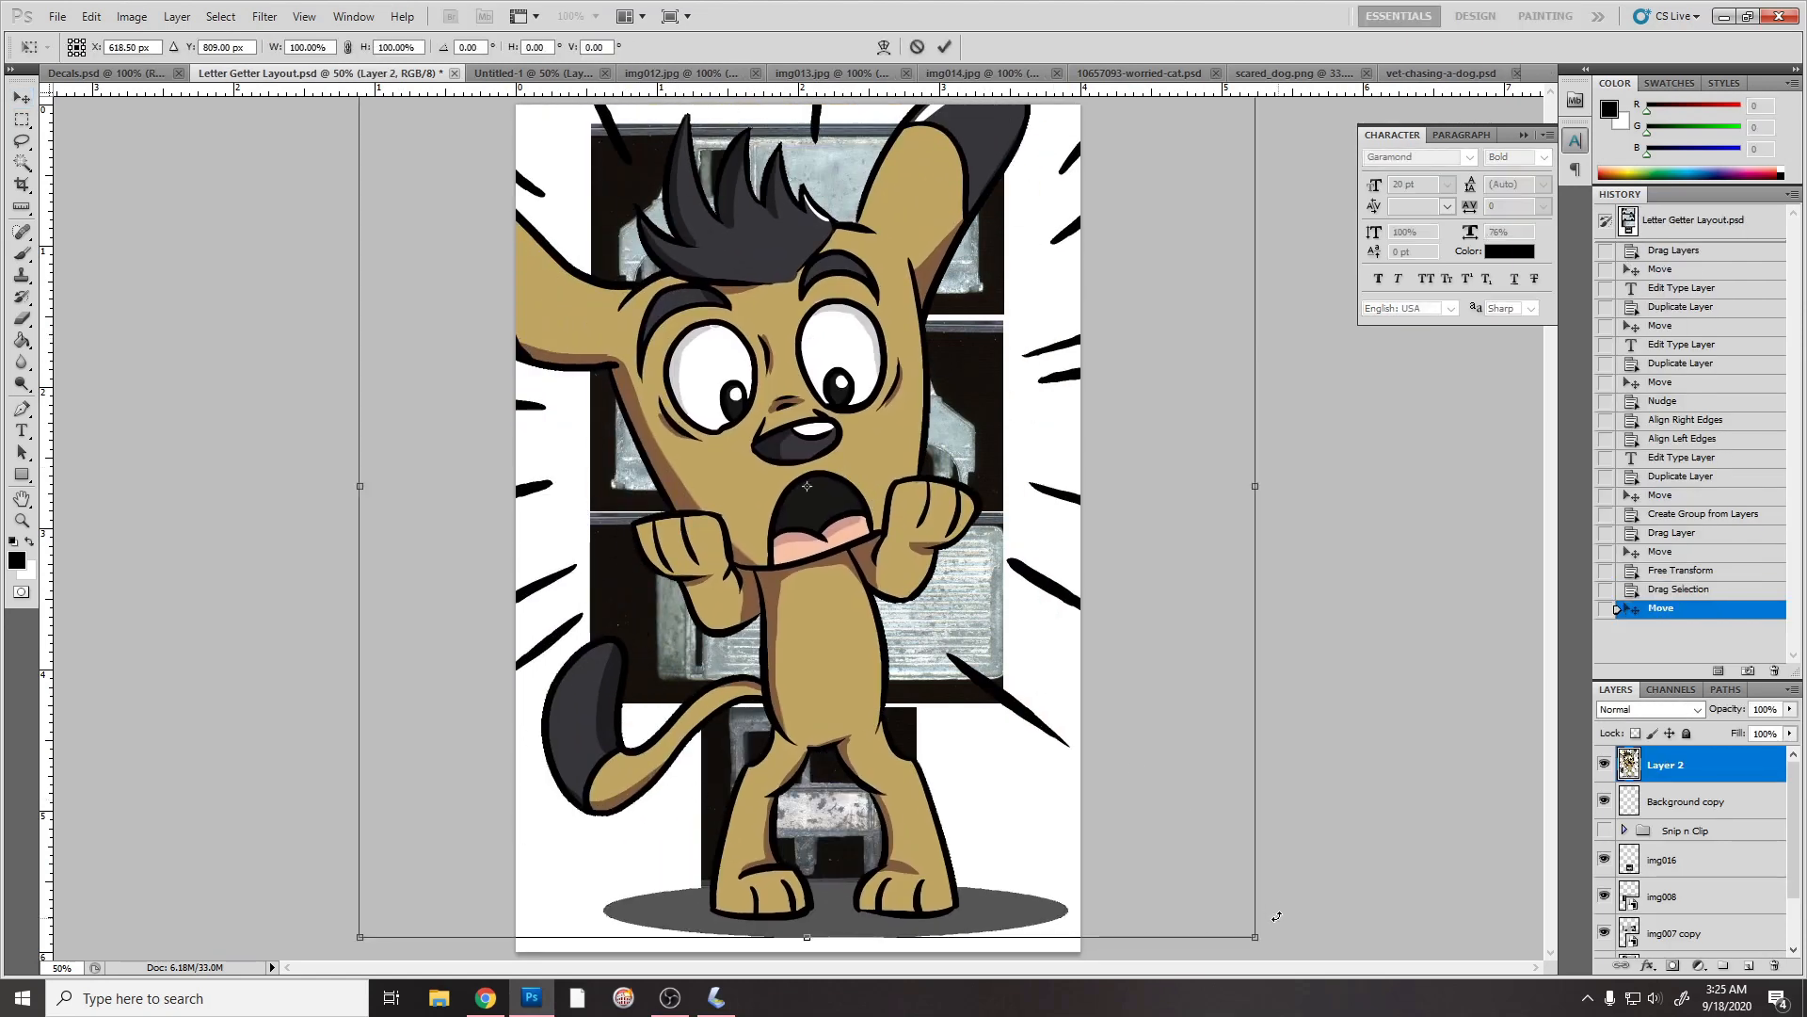
left_click_drag(1256, 937, 827, 285)
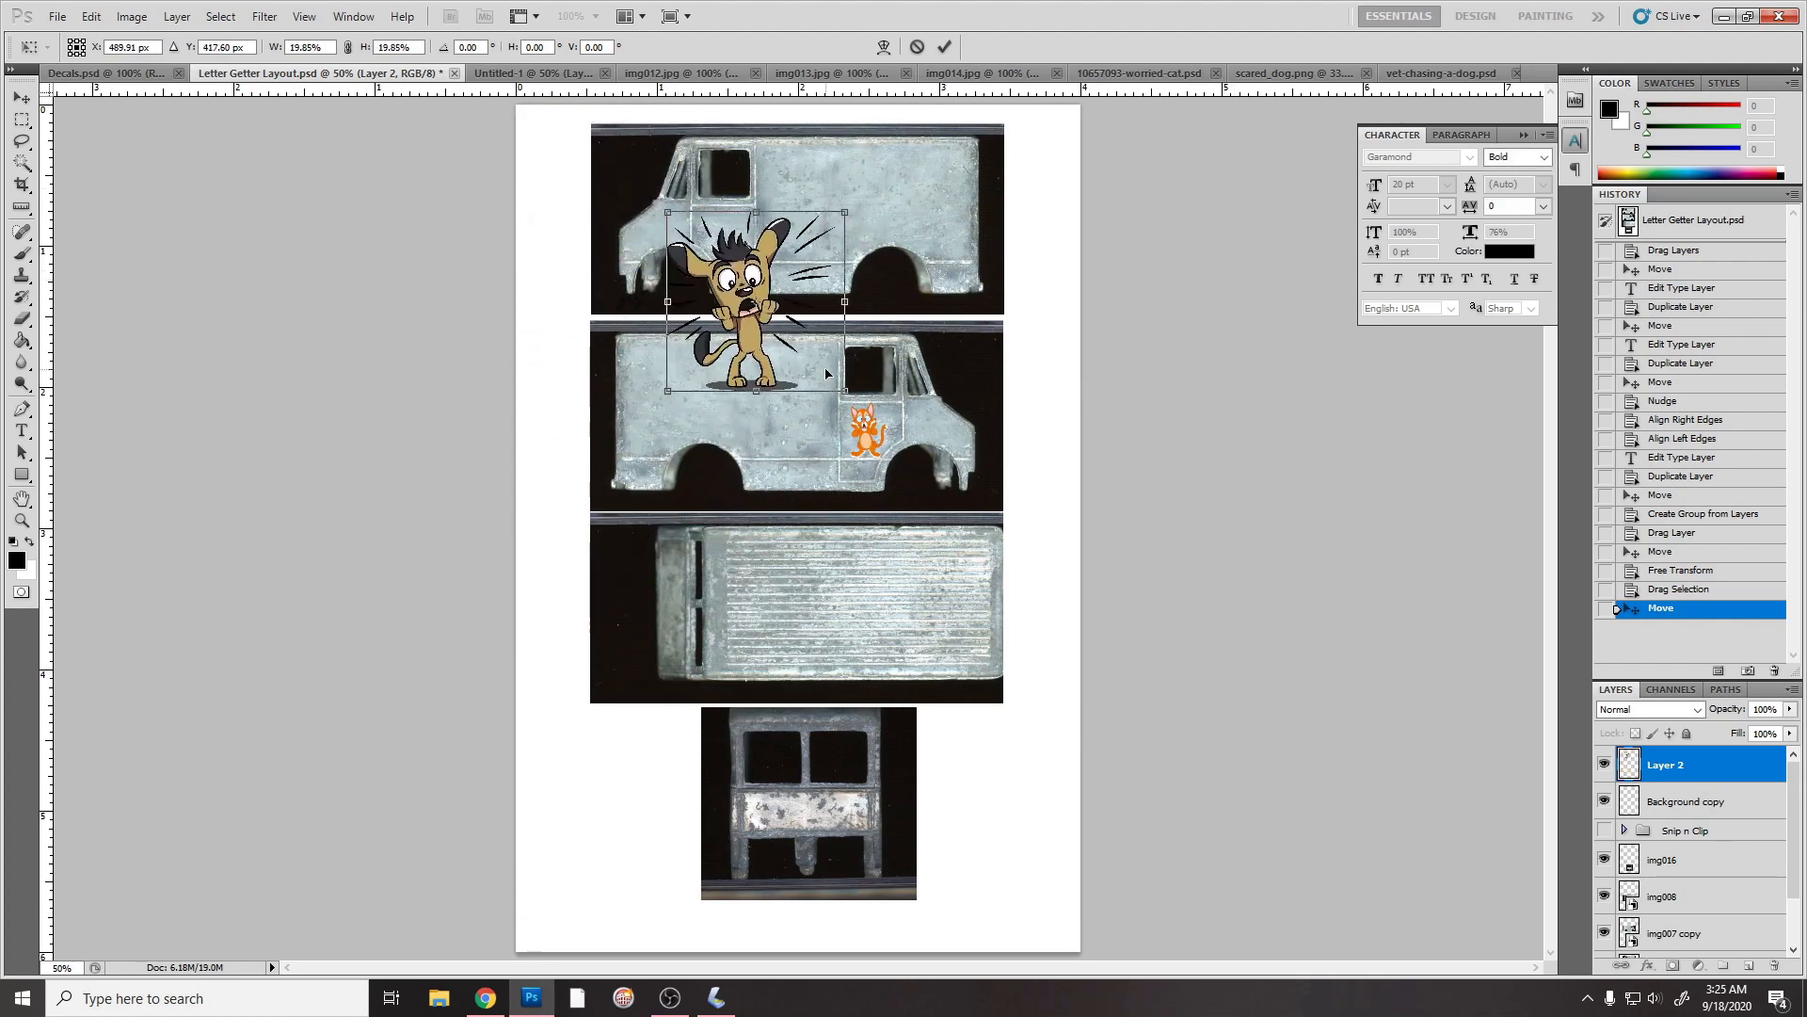
left_click_drag(845, 391, 743, 252)
key("Return")
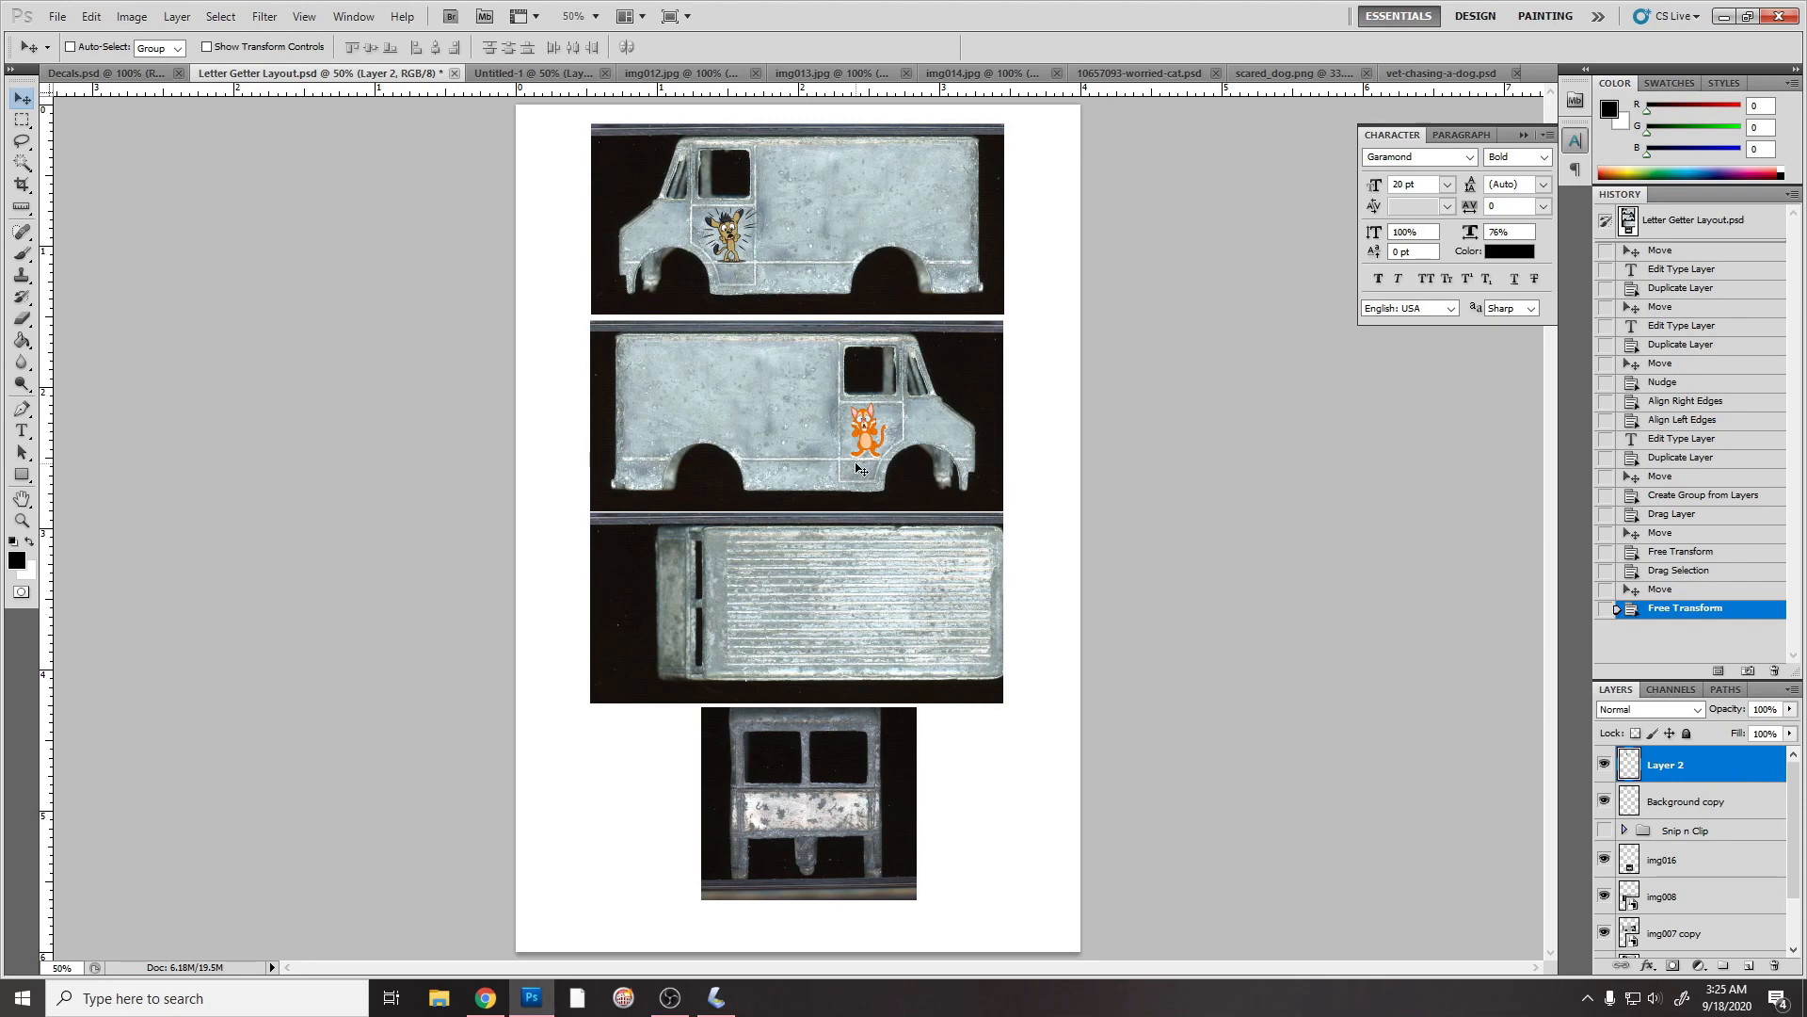
Step: Check the vet-chasing-a-dog artwork, then in the layout hide Layer 2 and Background copy and show the Snip n Clip group
left_click(1430, 73)
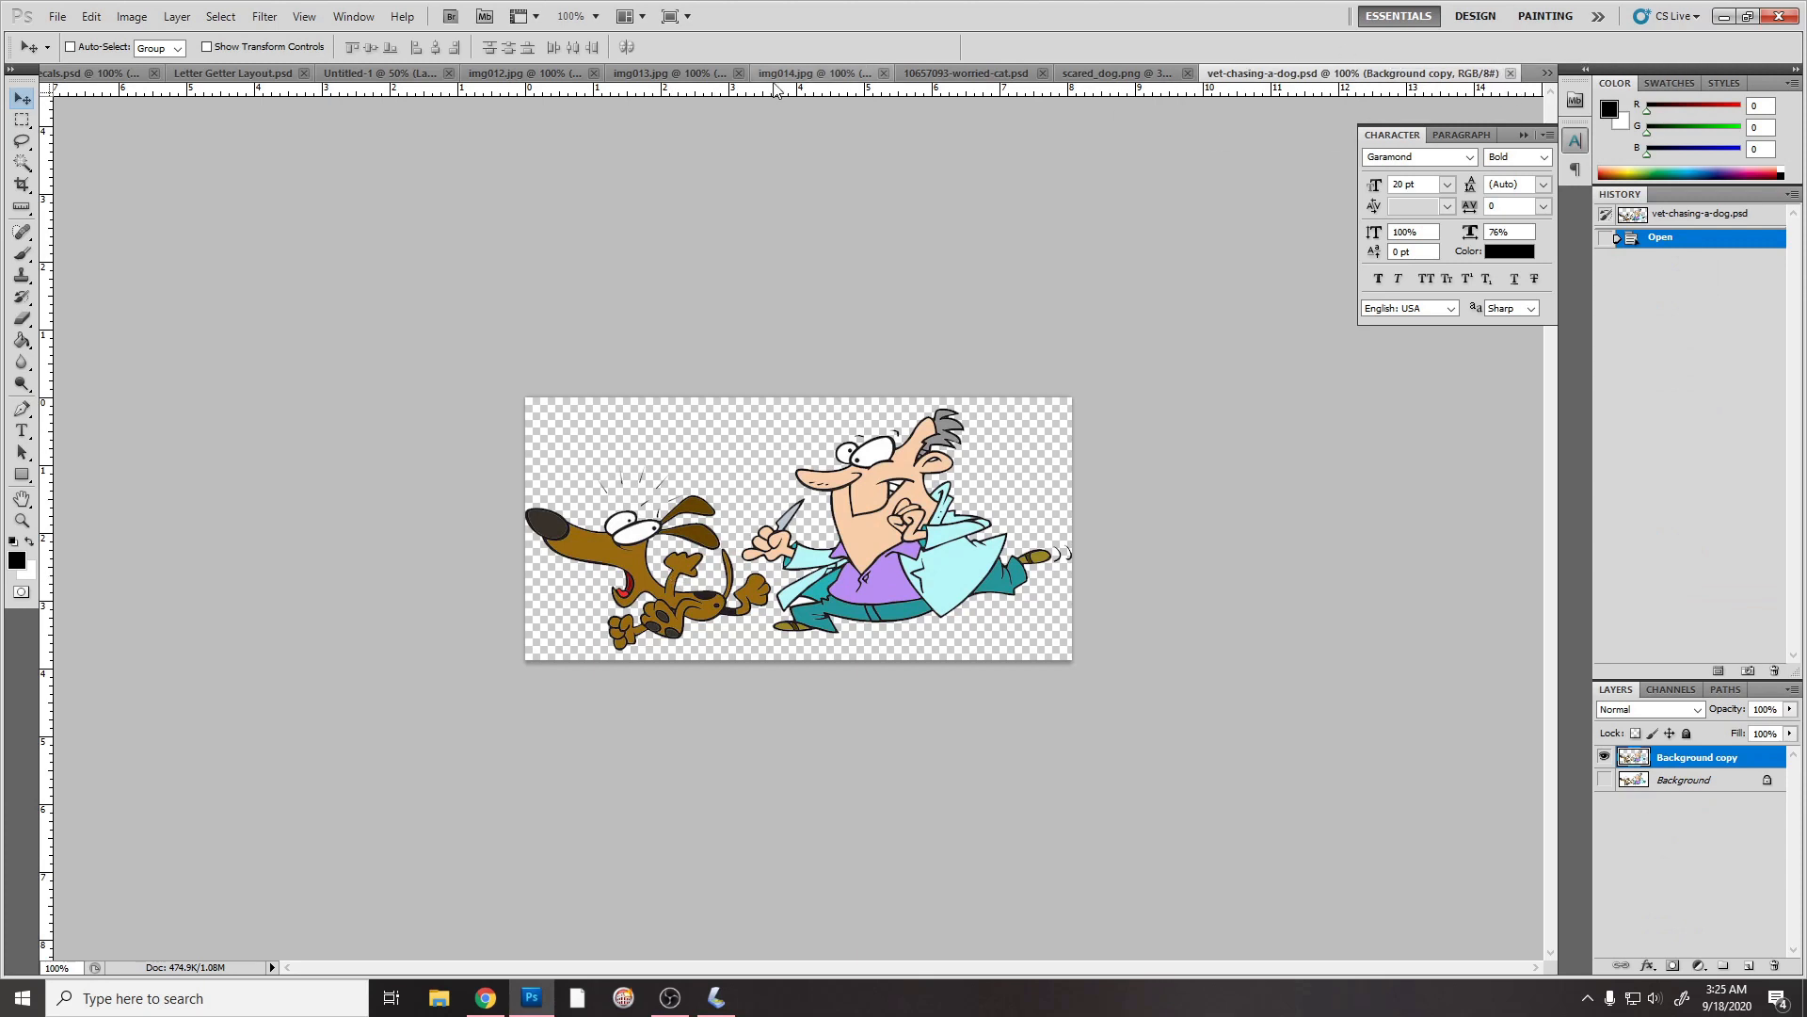
left_click(235, 73)
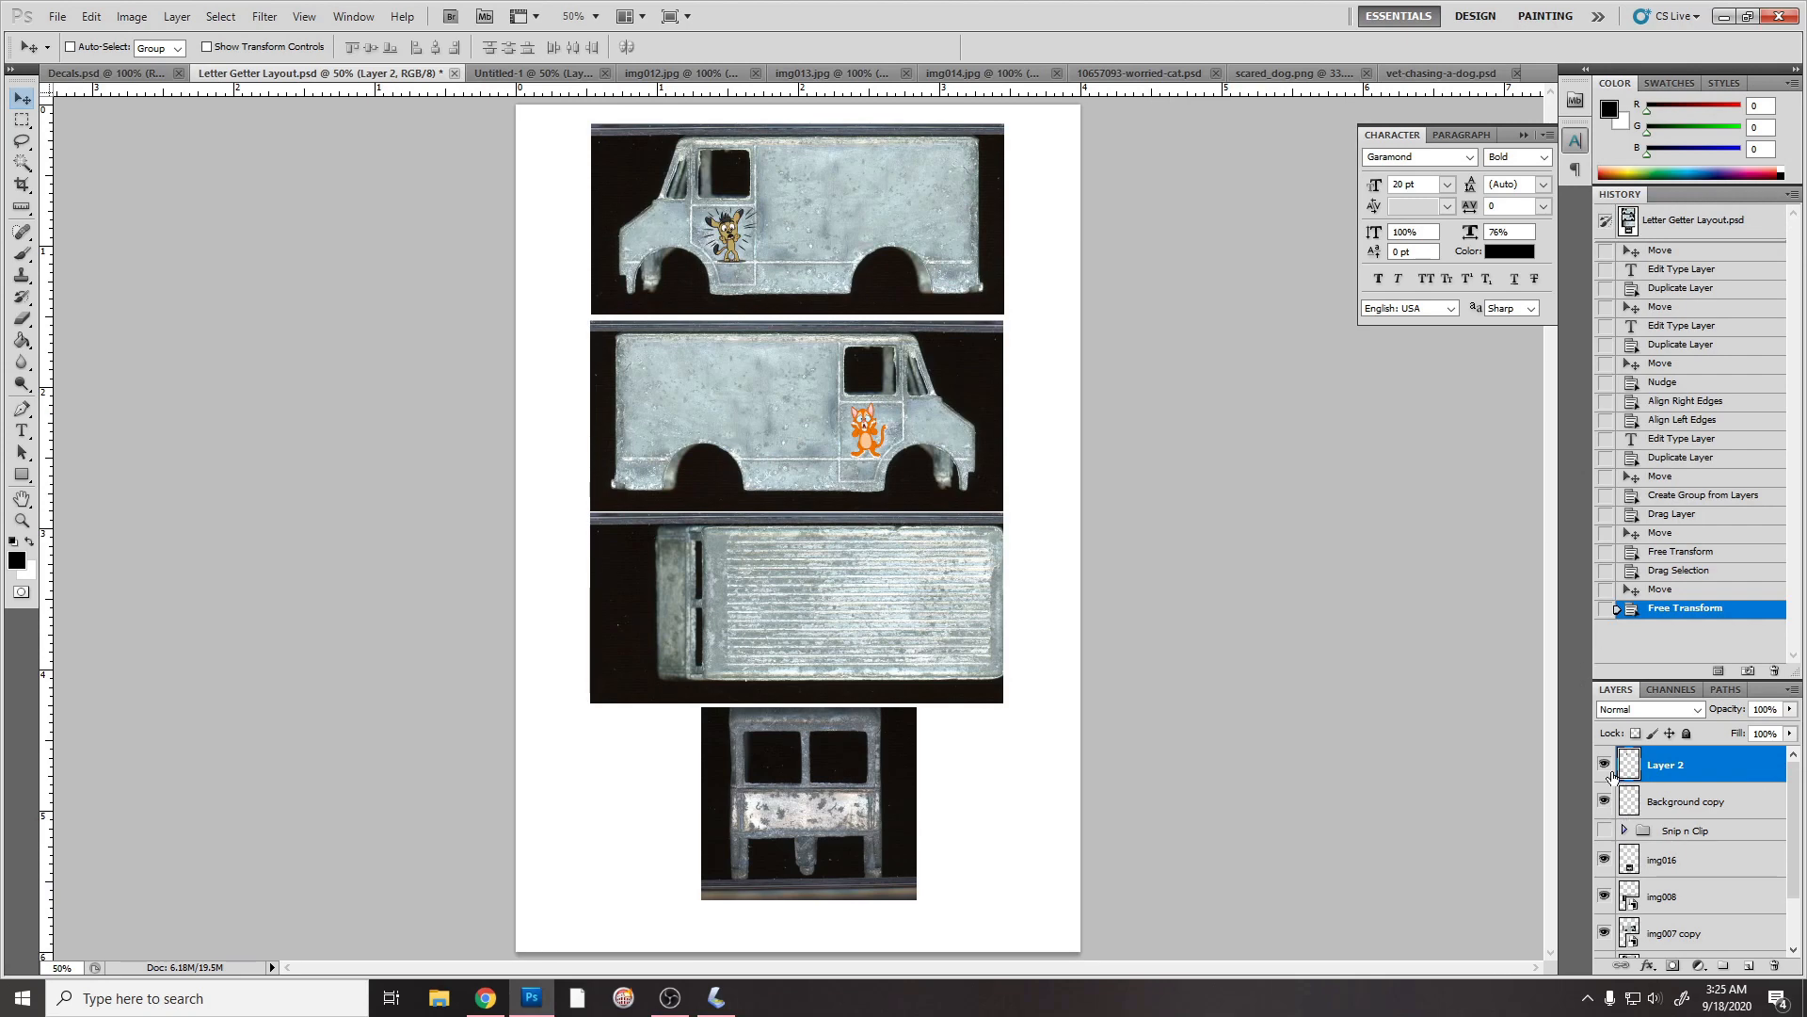
left_click(1604, 766)
left_click(1605, 801)
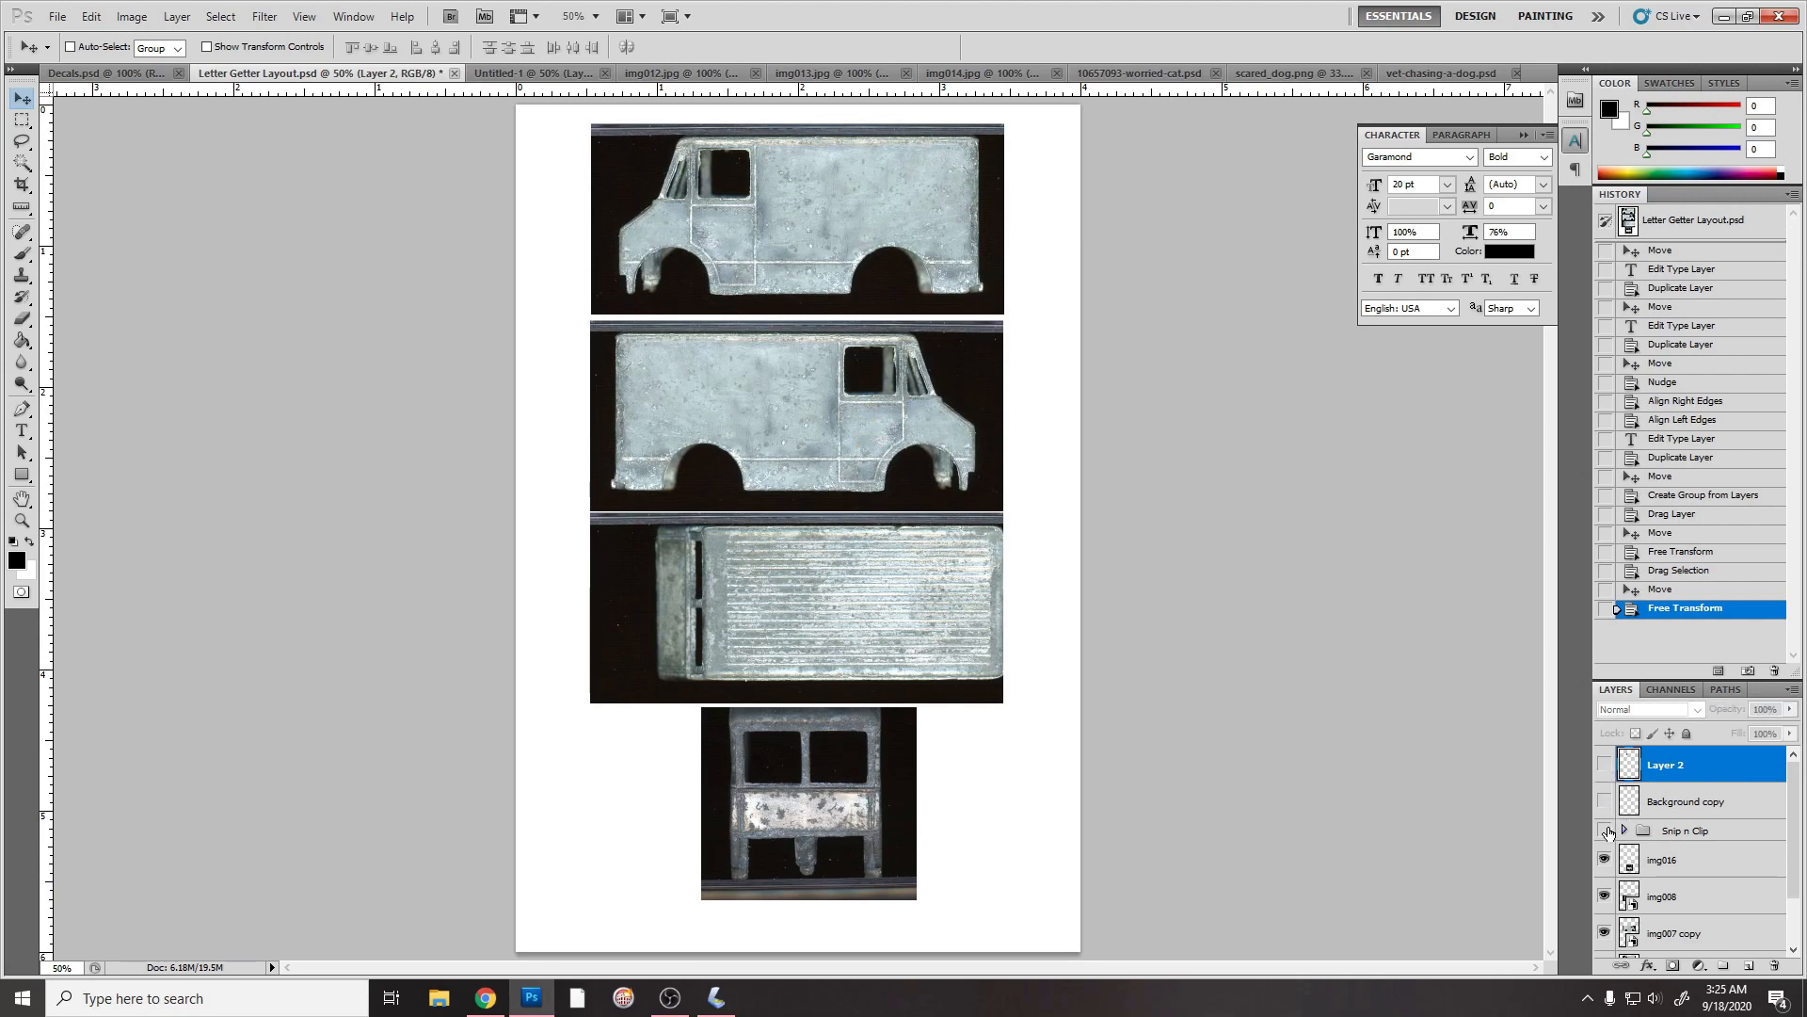
left_click(1605, 831)
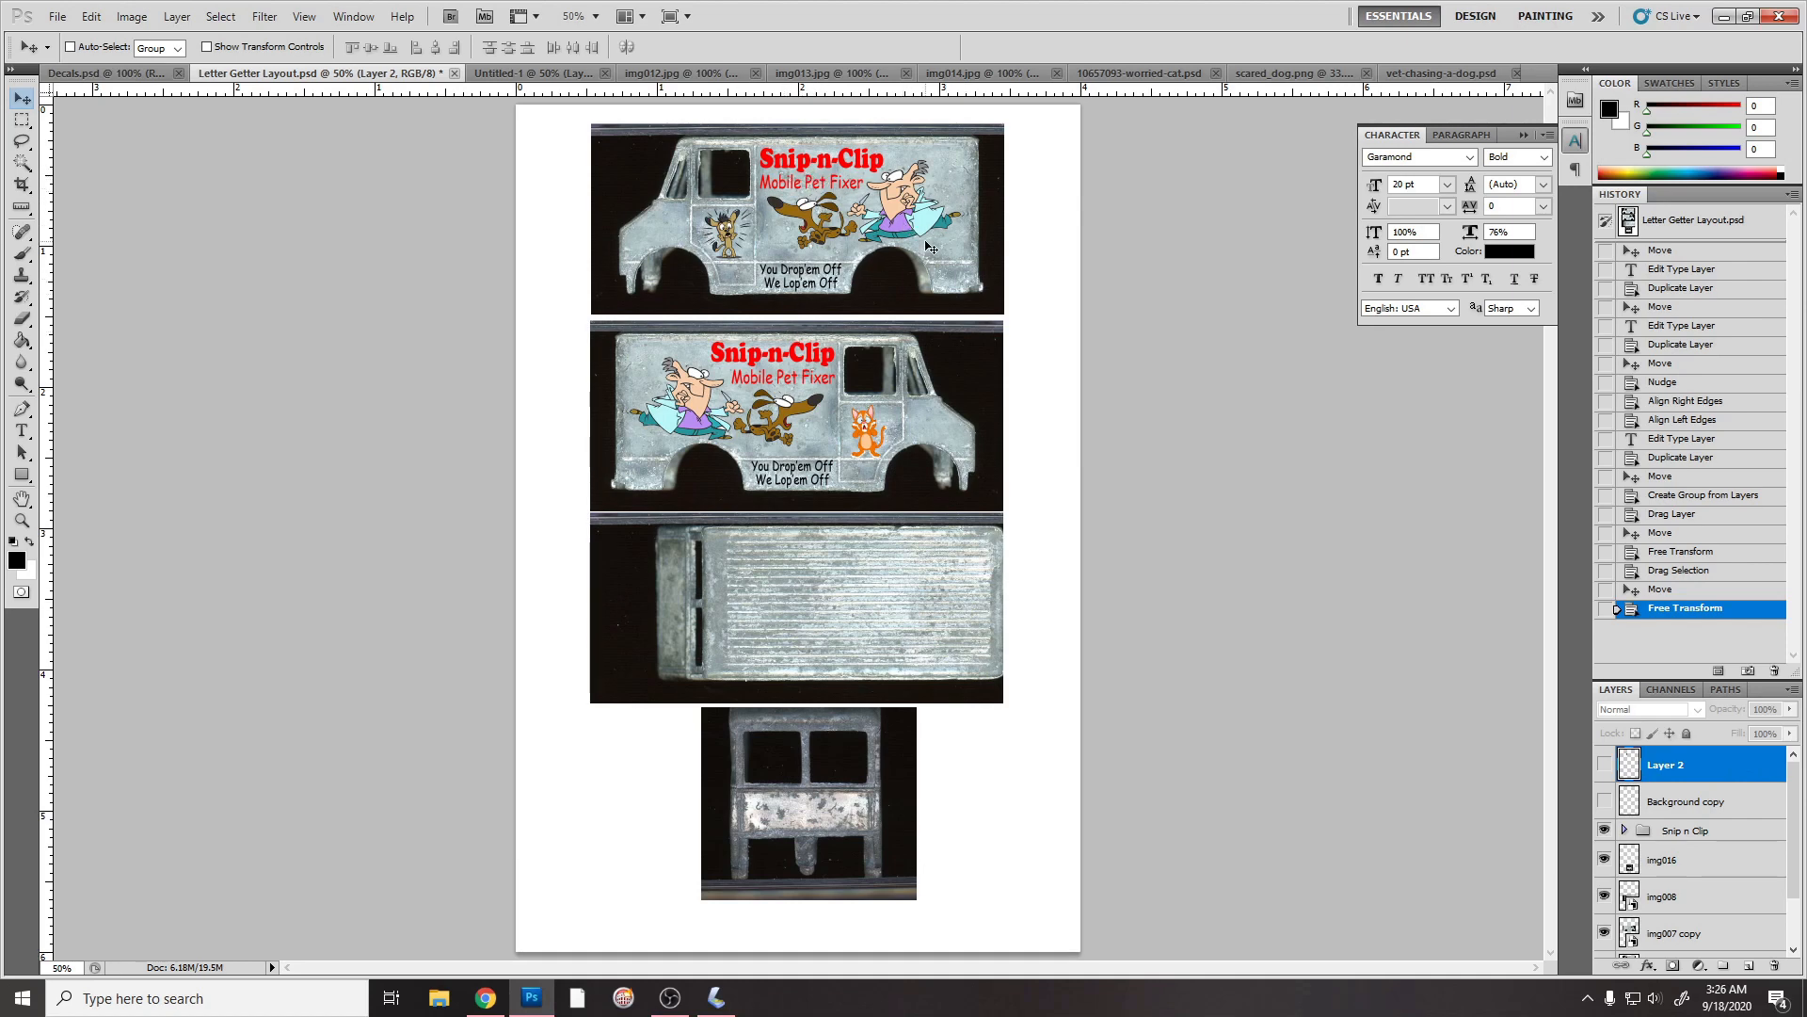
Step: Create a new U.S. Paper Letter document, 8.5 x 11 inches at 300 pixels/inch with a white background
left_click(54, 17)
left_click(72, 38)
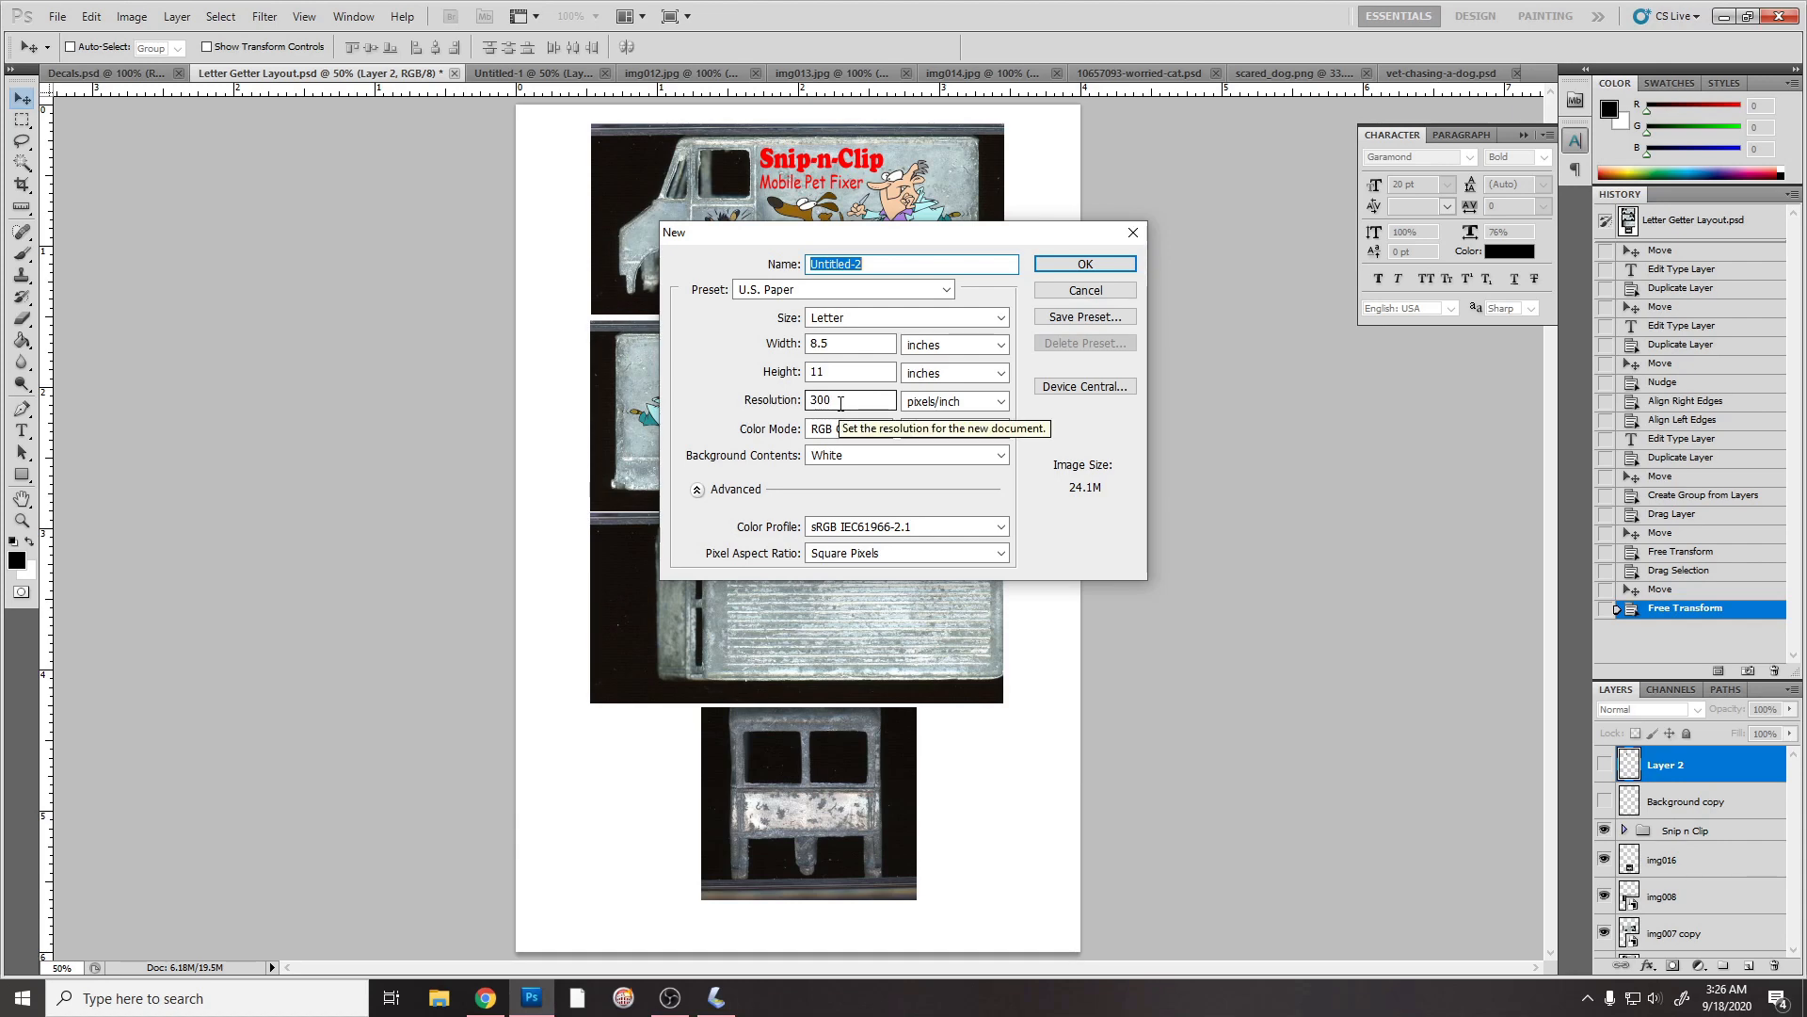
left_click(1085, 264)
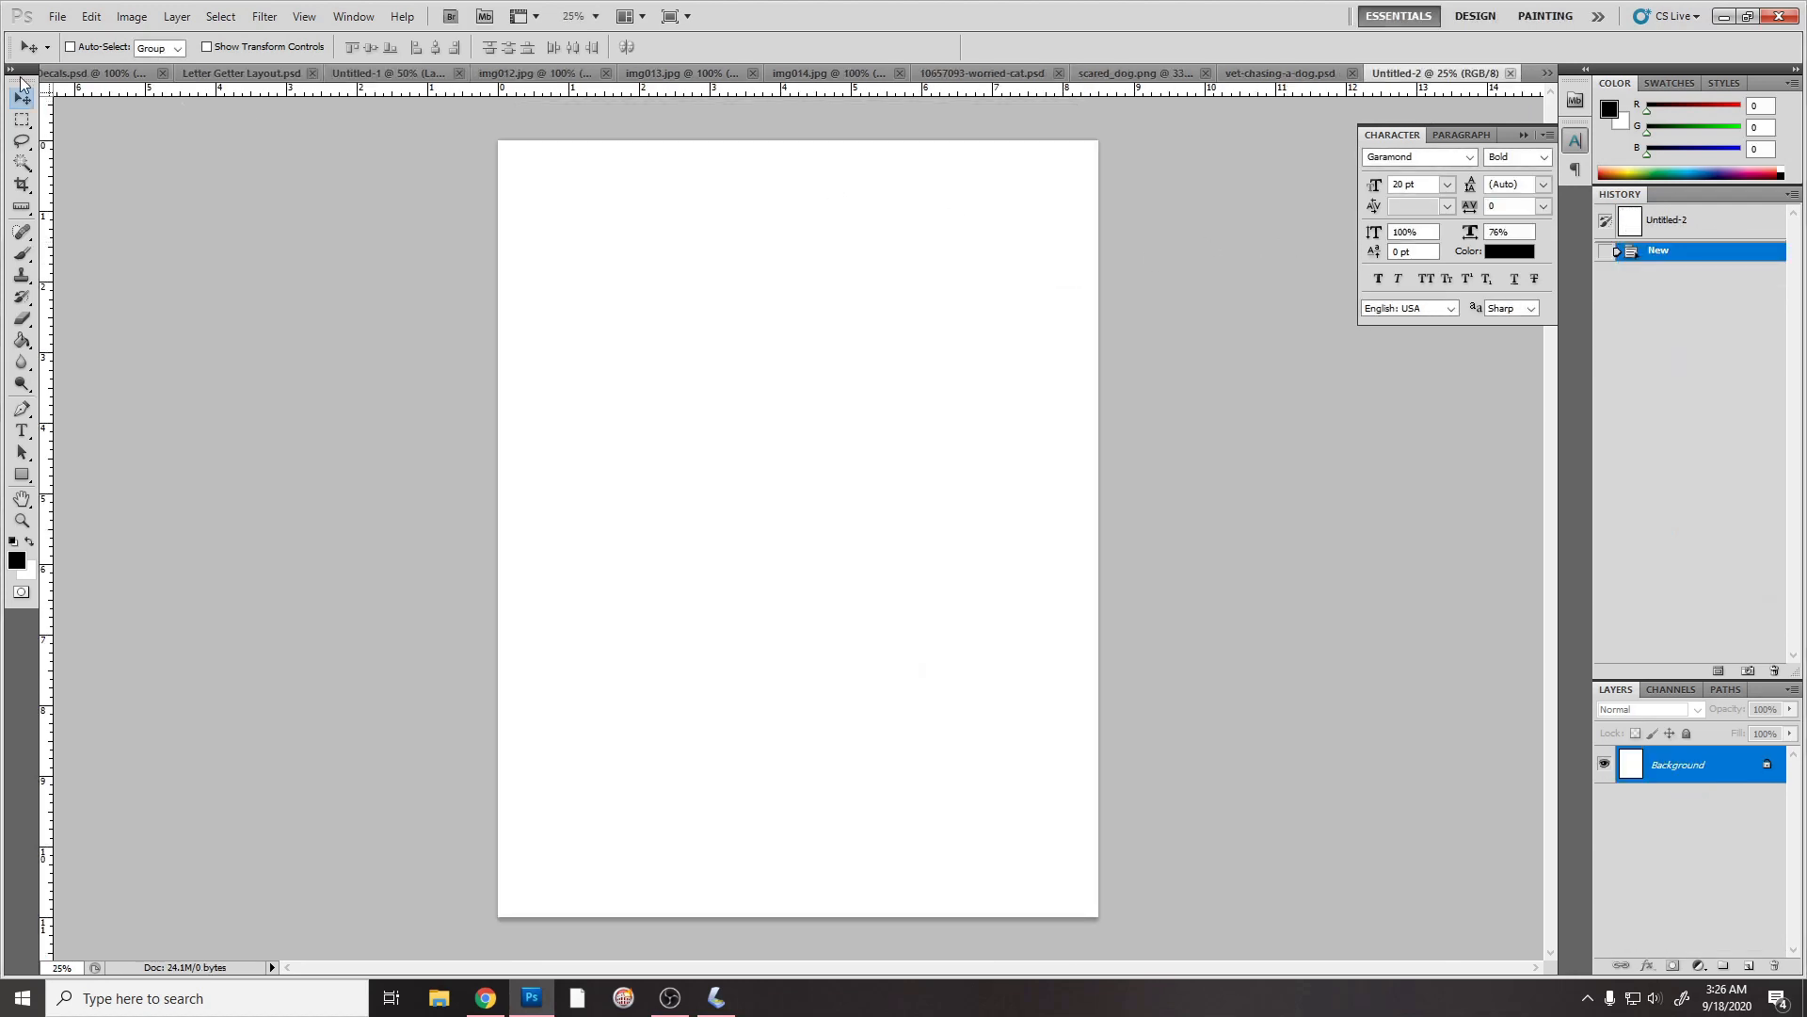
Step: Copy the Snip n Clip group and the driver's-side U.S. Mail decal layers from Decals.psd side by side near the new page's upper edge
left_click(241, 75)
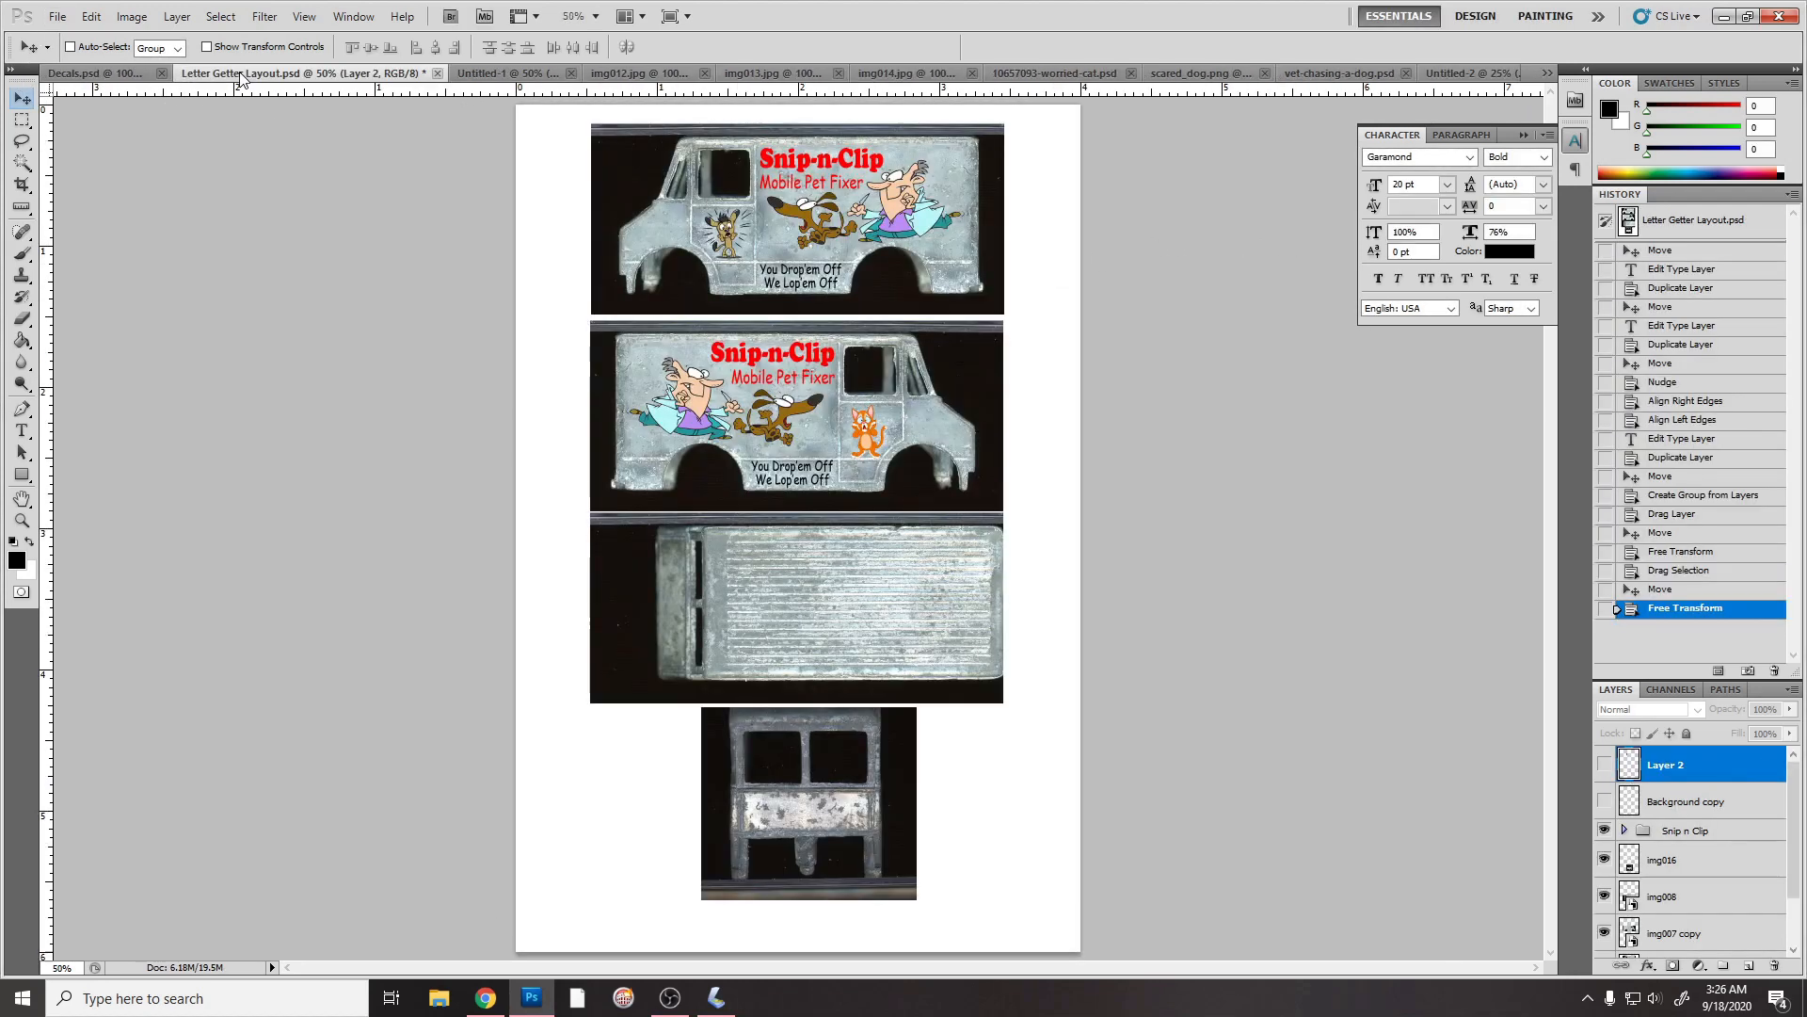
left_click(1687, 834)
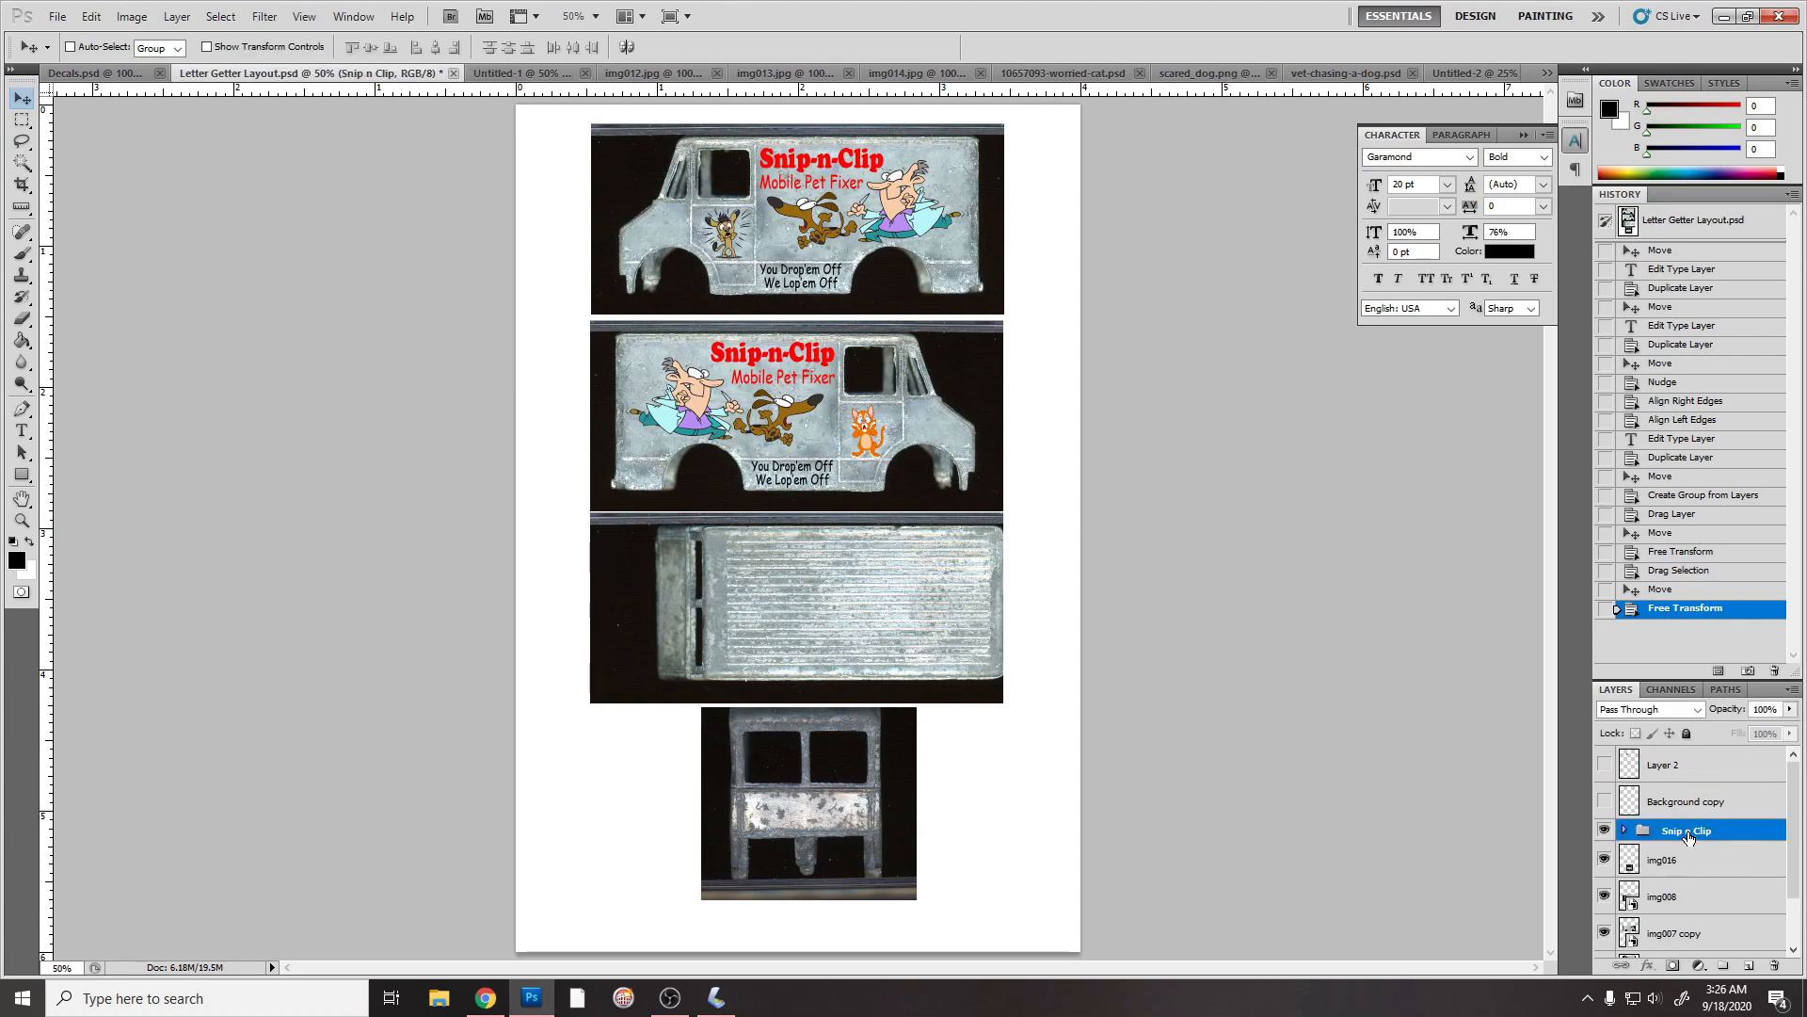
left_click_drag(807, 454, 610, 324)
left_click(111, 74)
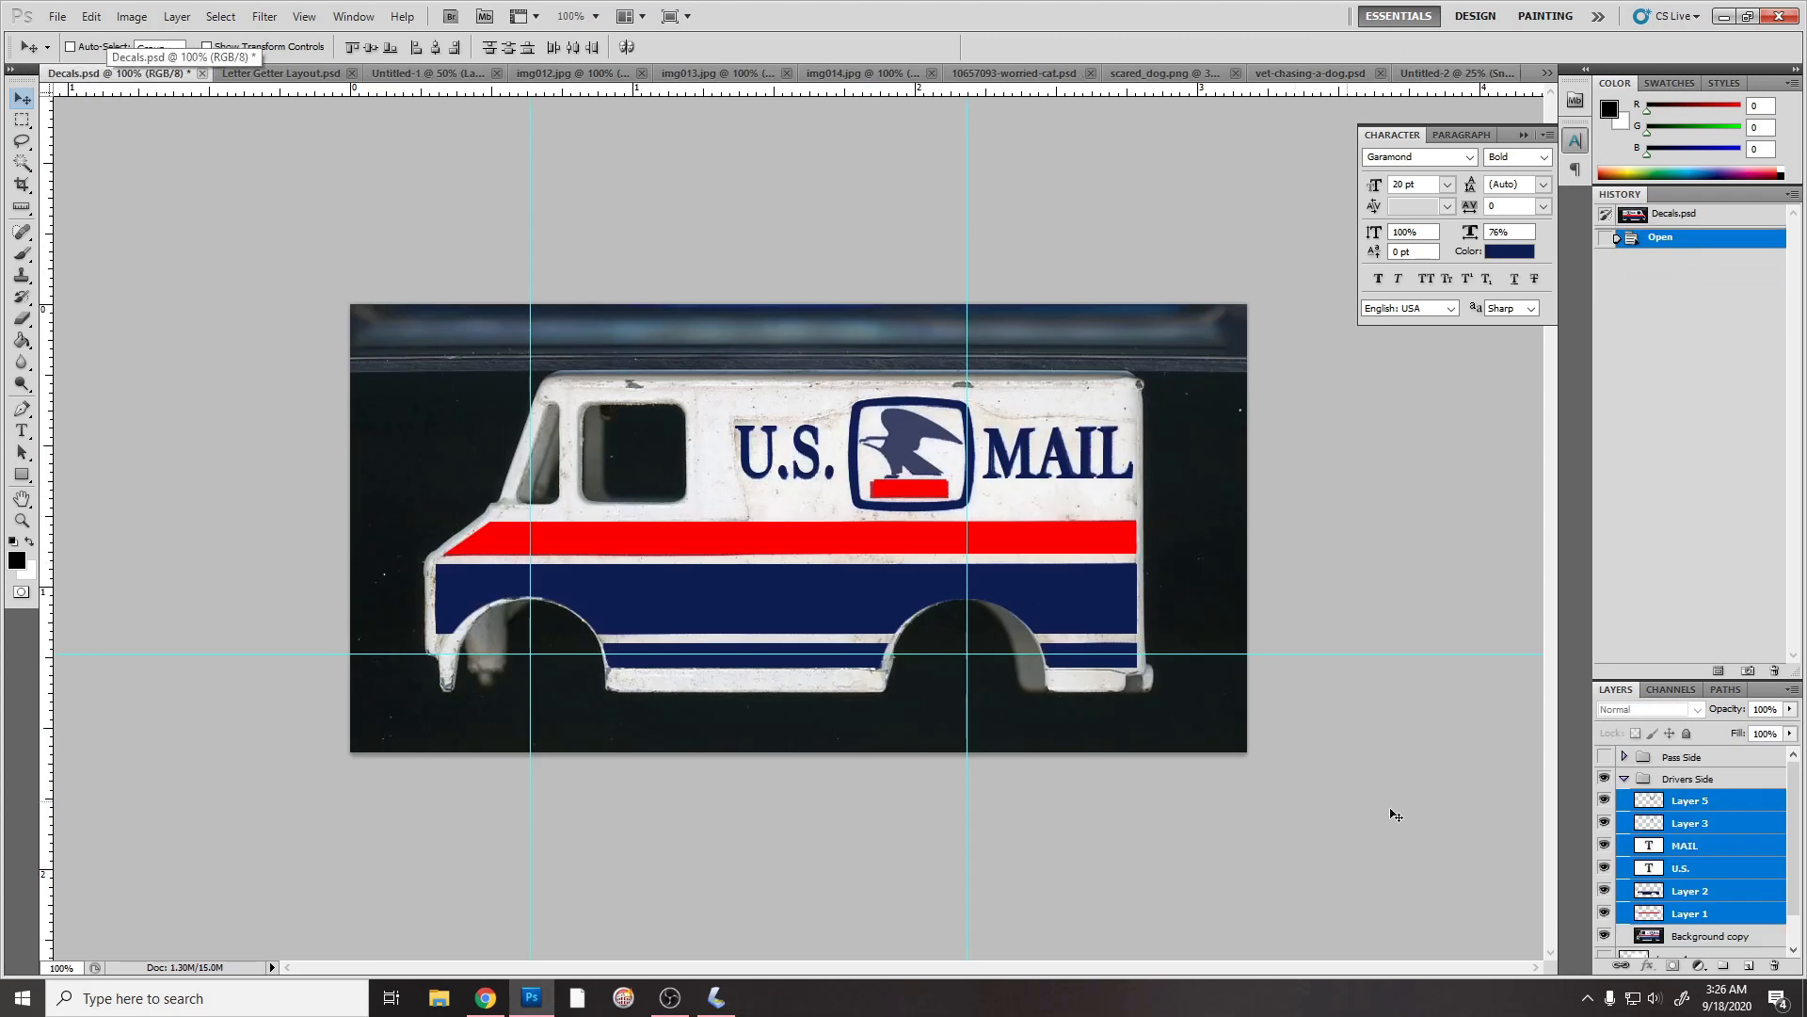
left_click_drag(764, 632, 791, 308)
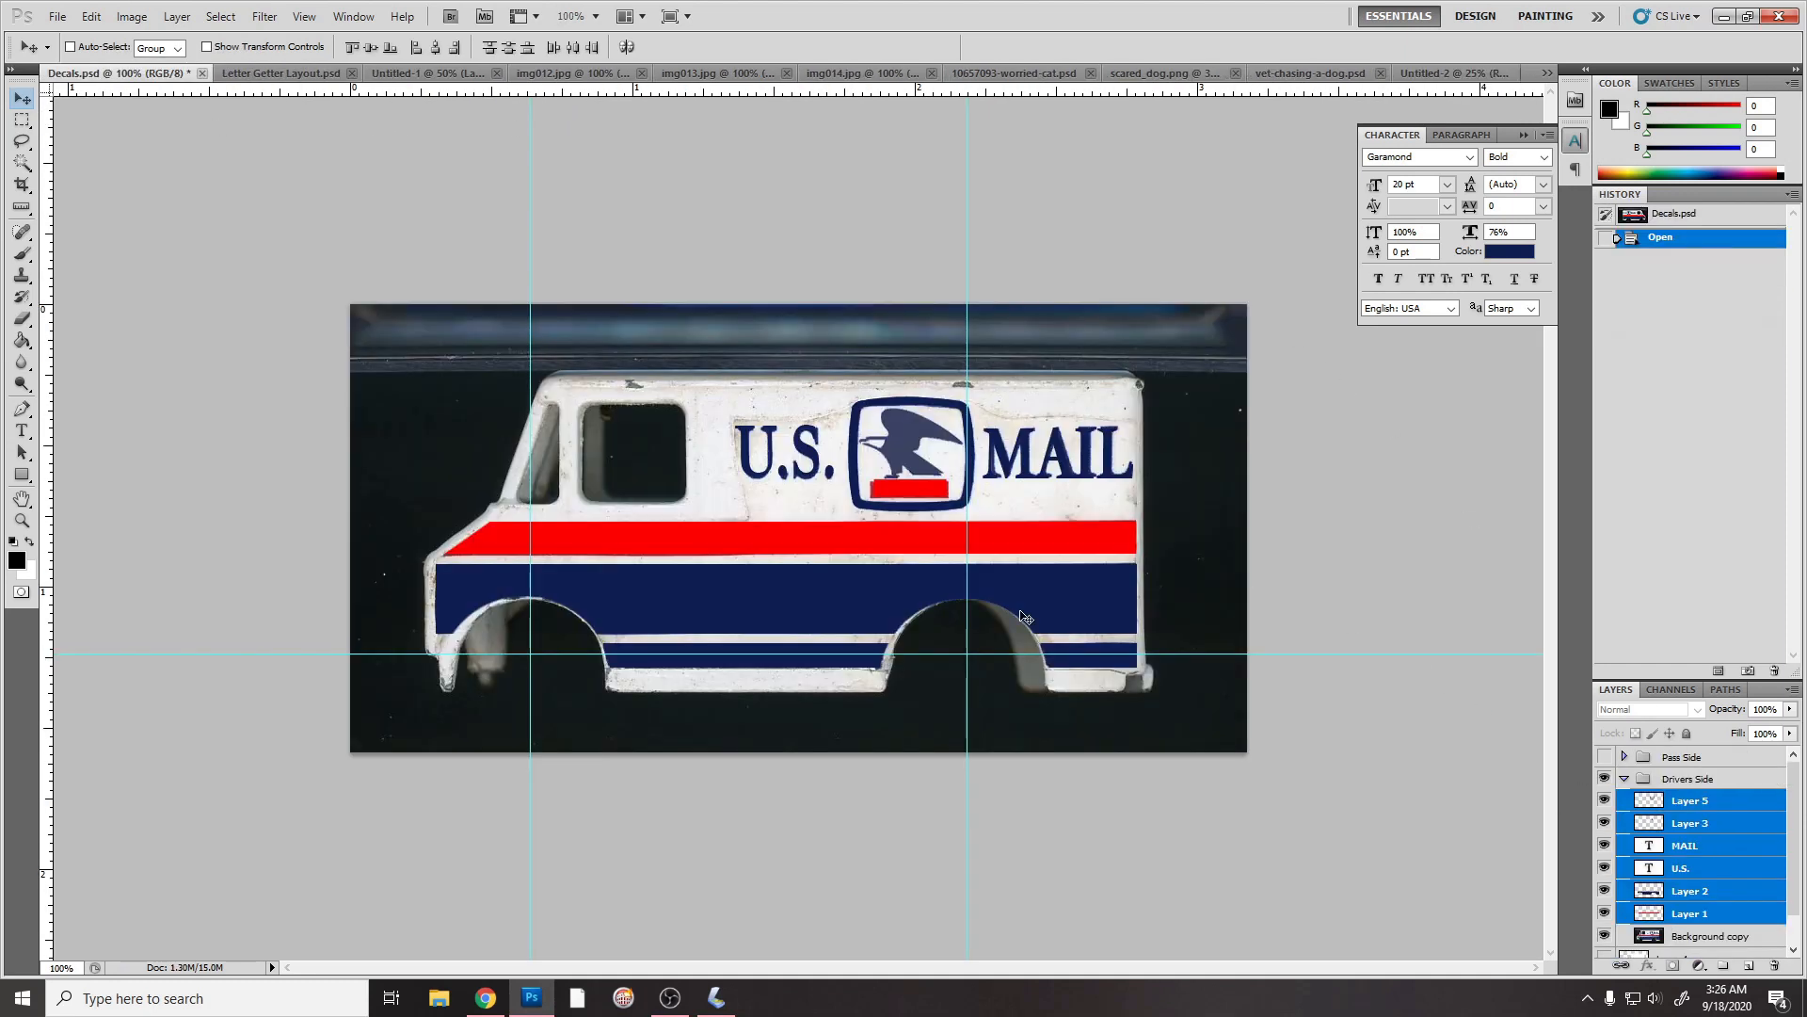
Step: In Decals.psd, hide the Drivers Side group and show the Pass Side group
left_click(92, 74)
left_click(1604, 779)
left_click(1604, 757)
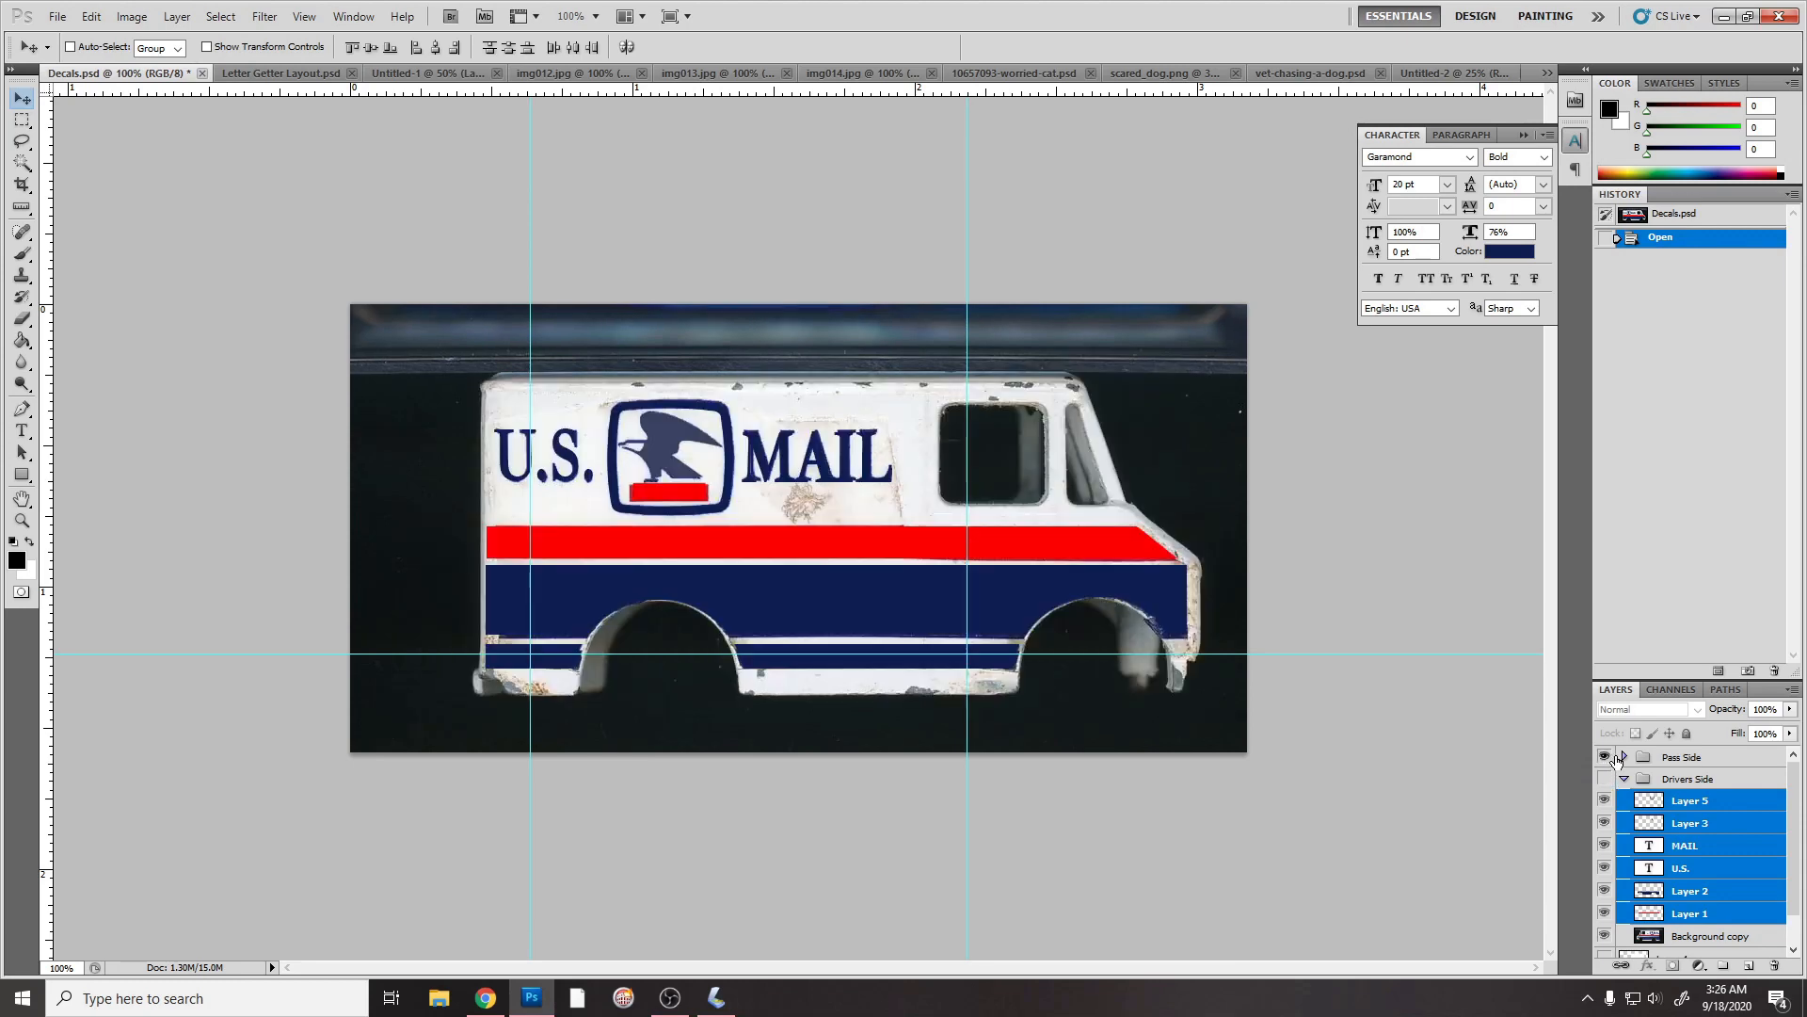
Step: Copy the Pass Side decal layers from Layer 5 through Layer 1 into the new letter document, above the driver's-side U.S. Mail decal
left_click(1622, 763)
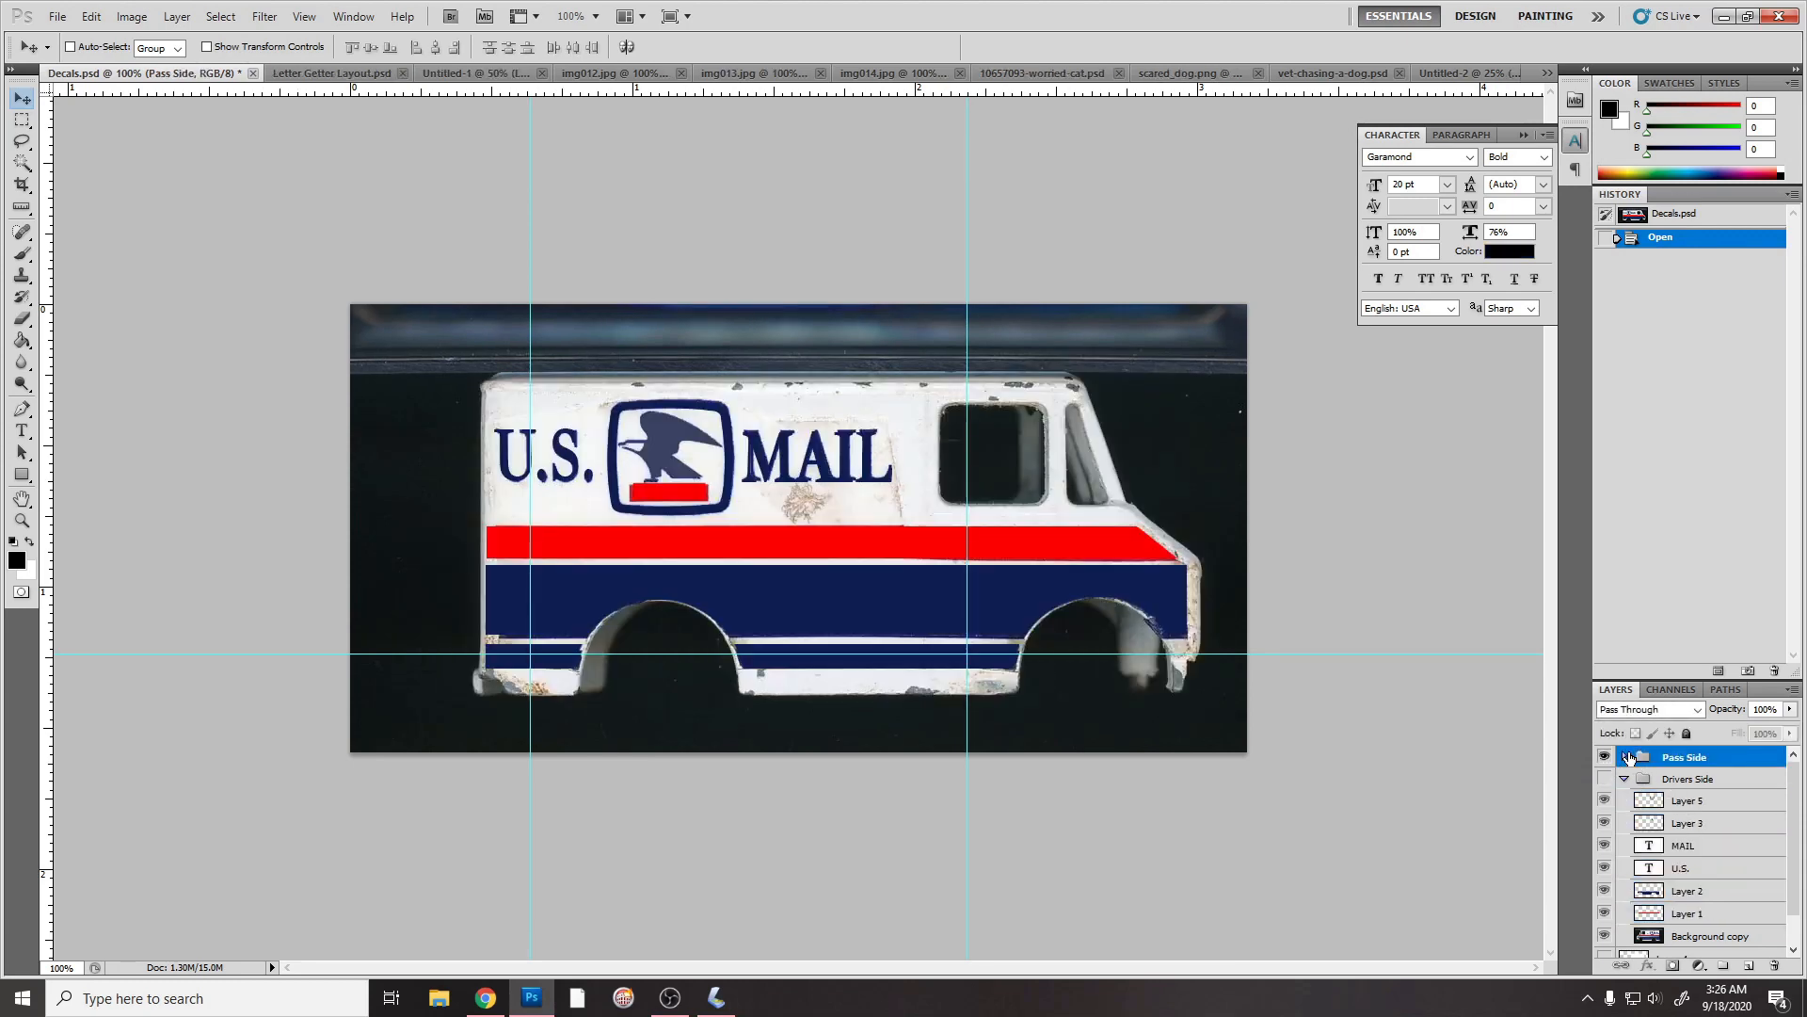
left_click(1625, 759)
left_click(1683, 787)
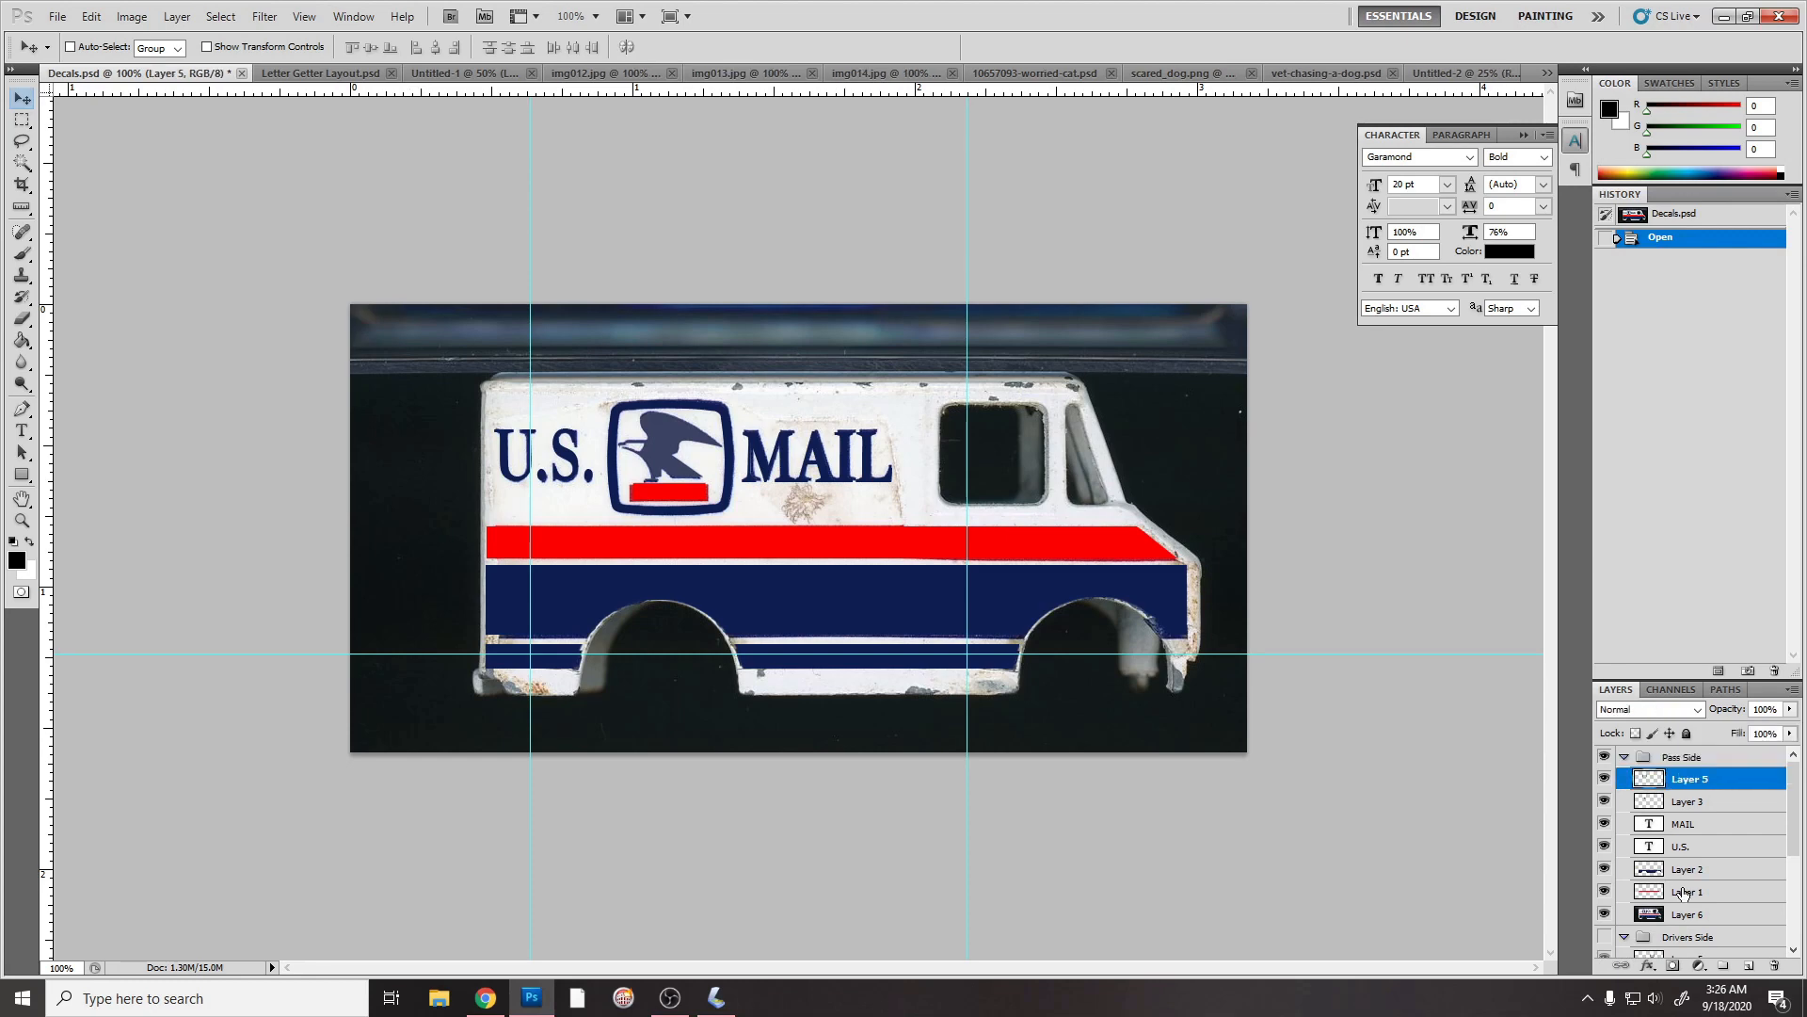
left_click(1686, 893, "shift")
left_click_drag(861, 630, 805, 226)
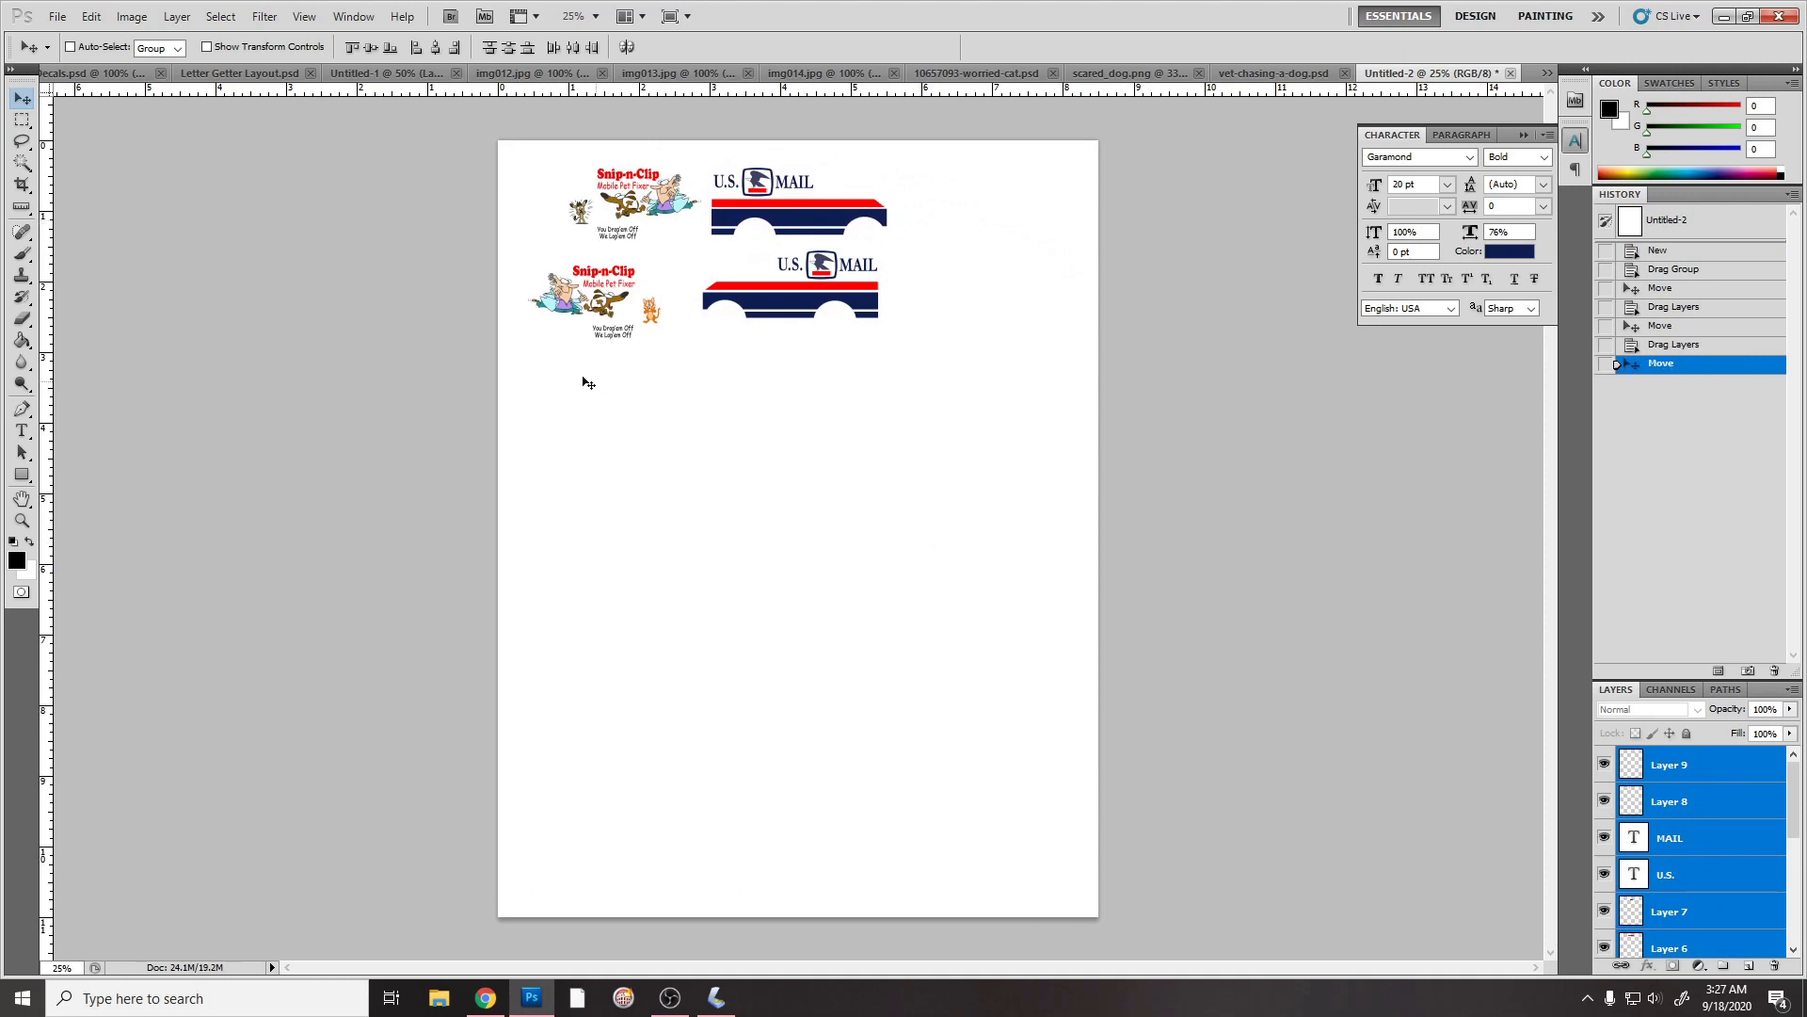